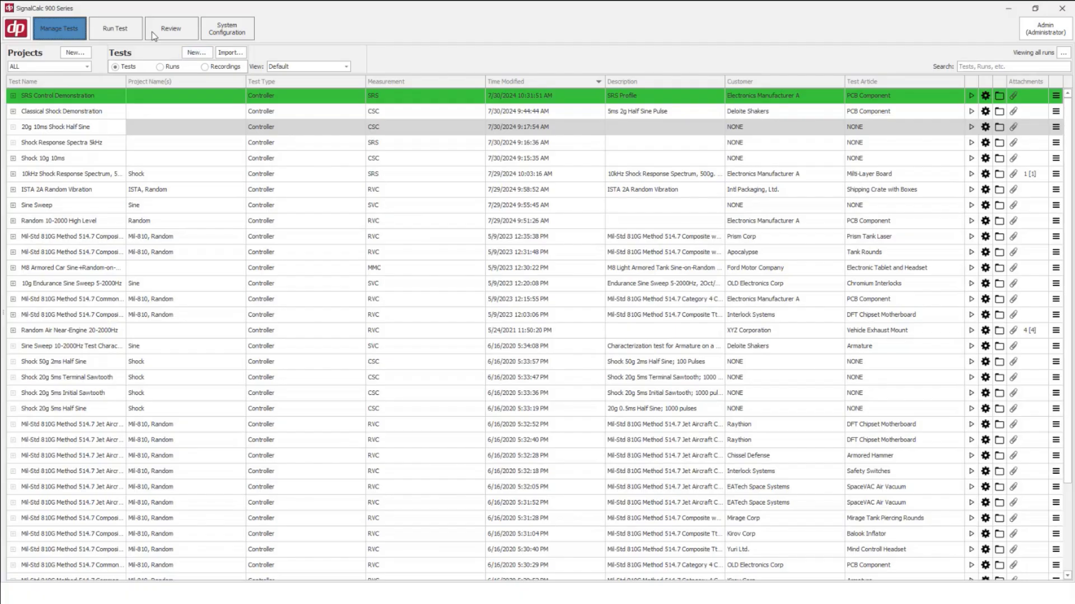
Visit the Run Test and Review workspaces, and hide the offline systems in System Configuration.
click(122, 31)
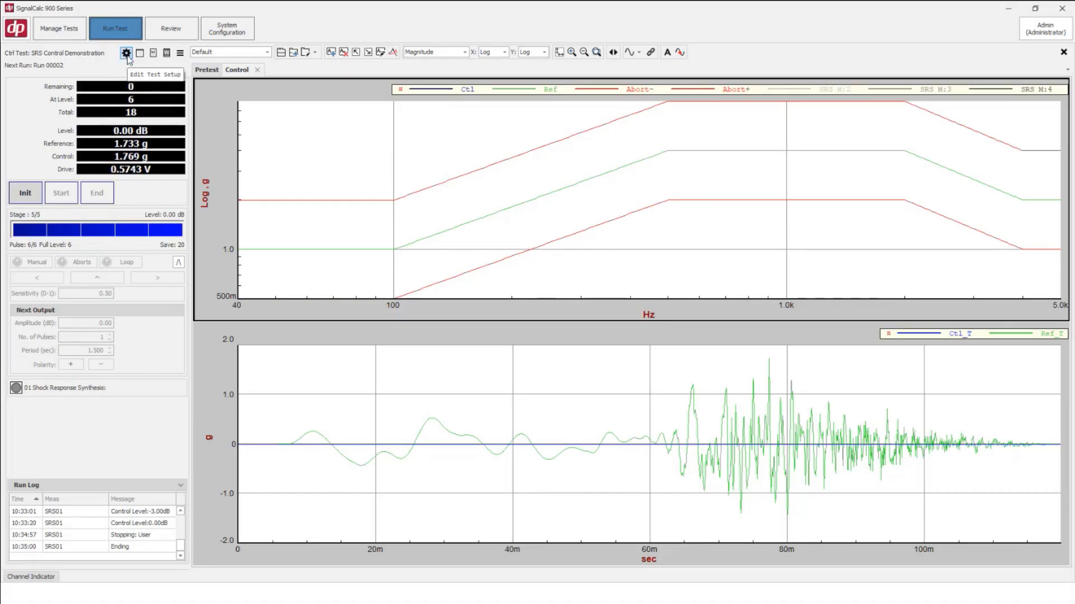
click(171, 31)
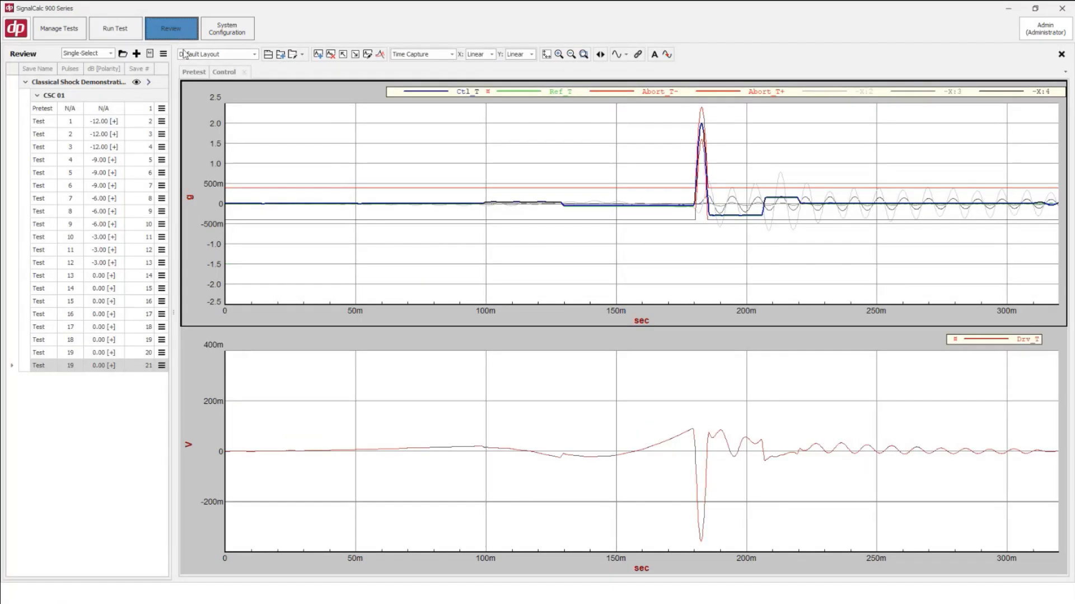
click(230, 34)
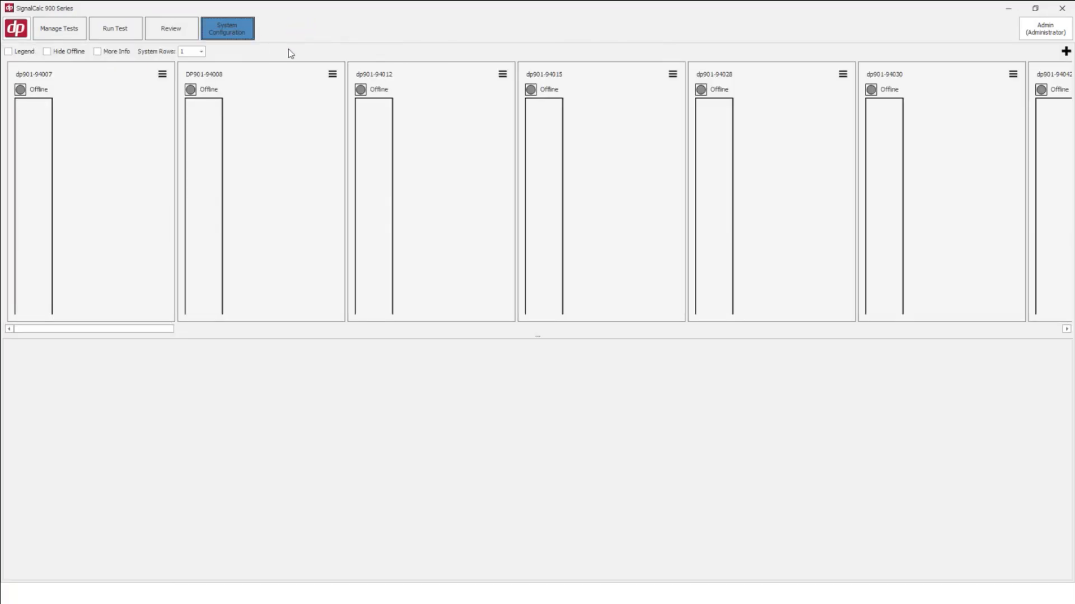
click(47, 52)
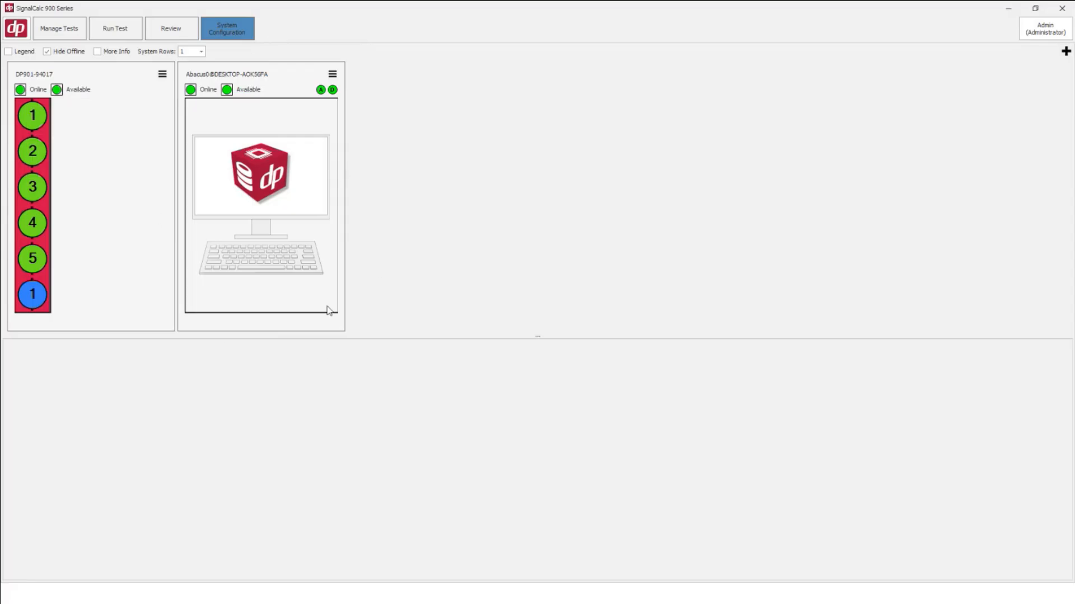
click(60, 26)
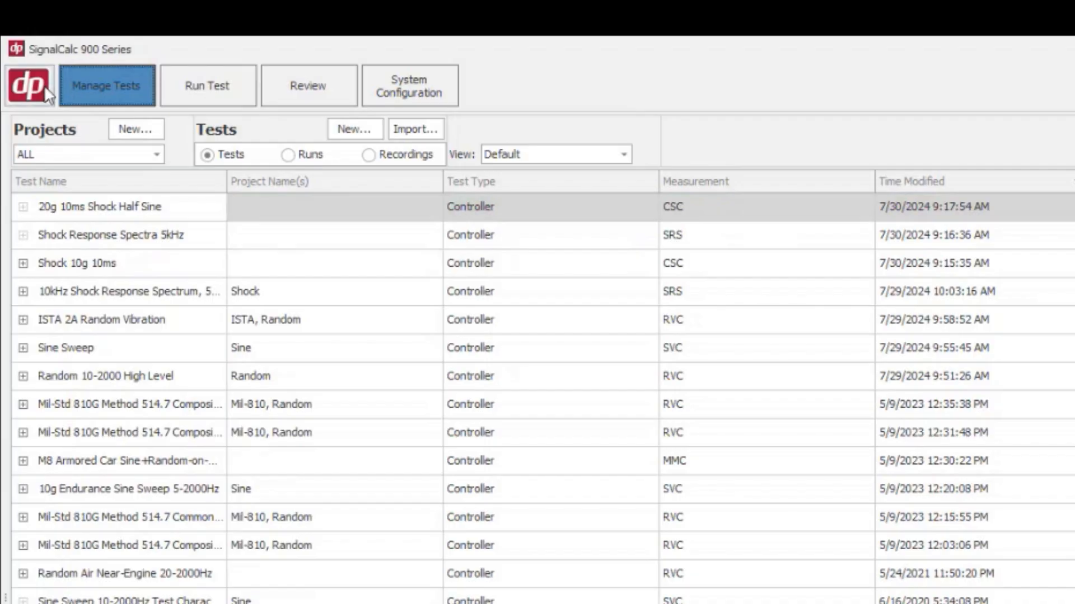
click(31, 93)
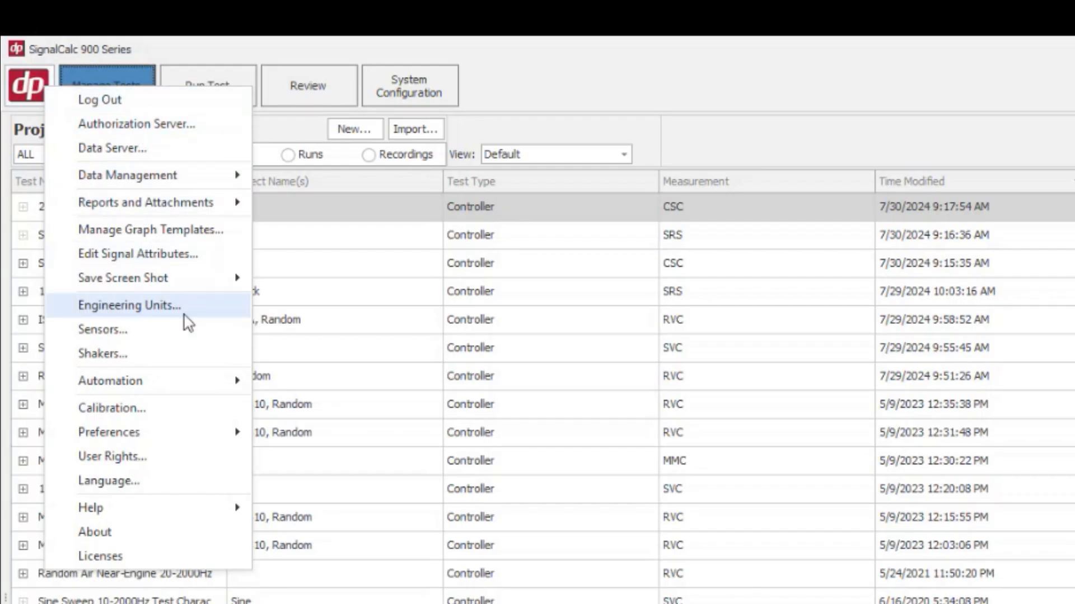
mouse_move(204, 388)
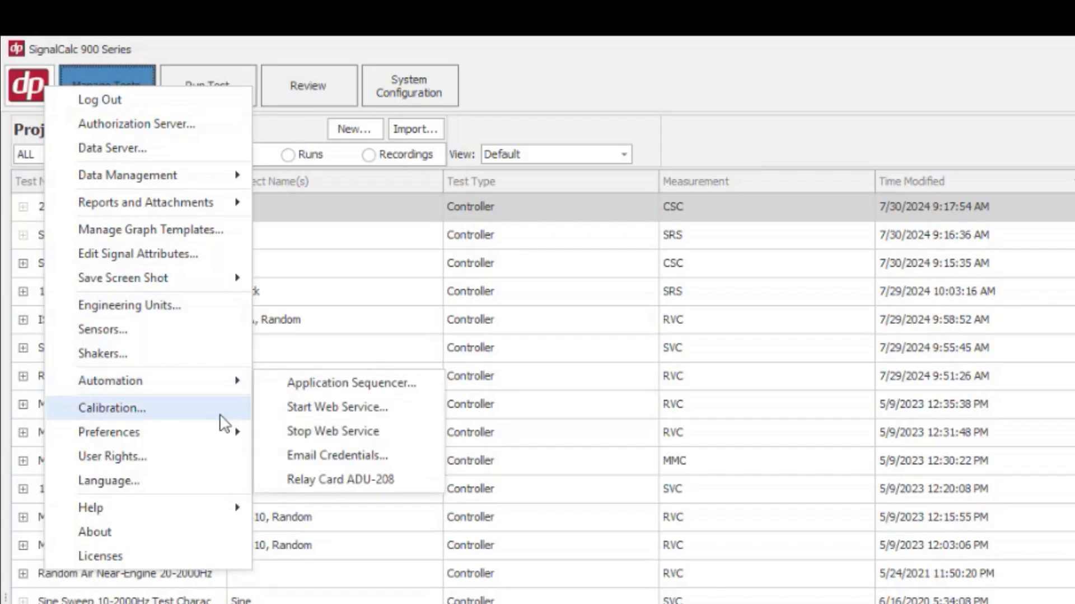
mouse_move(219, 442)
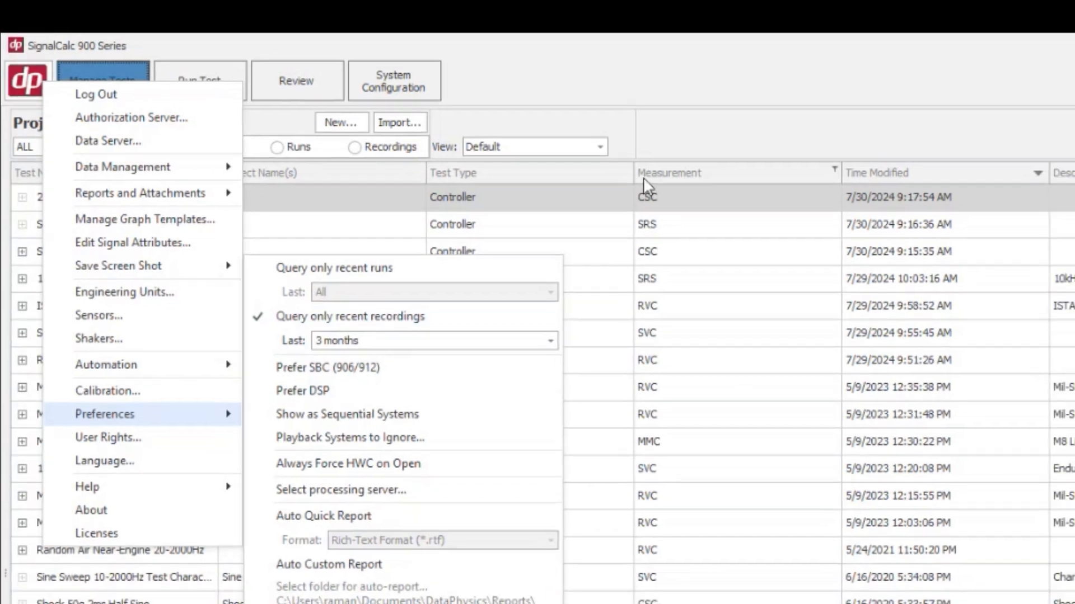
click(726, 83)
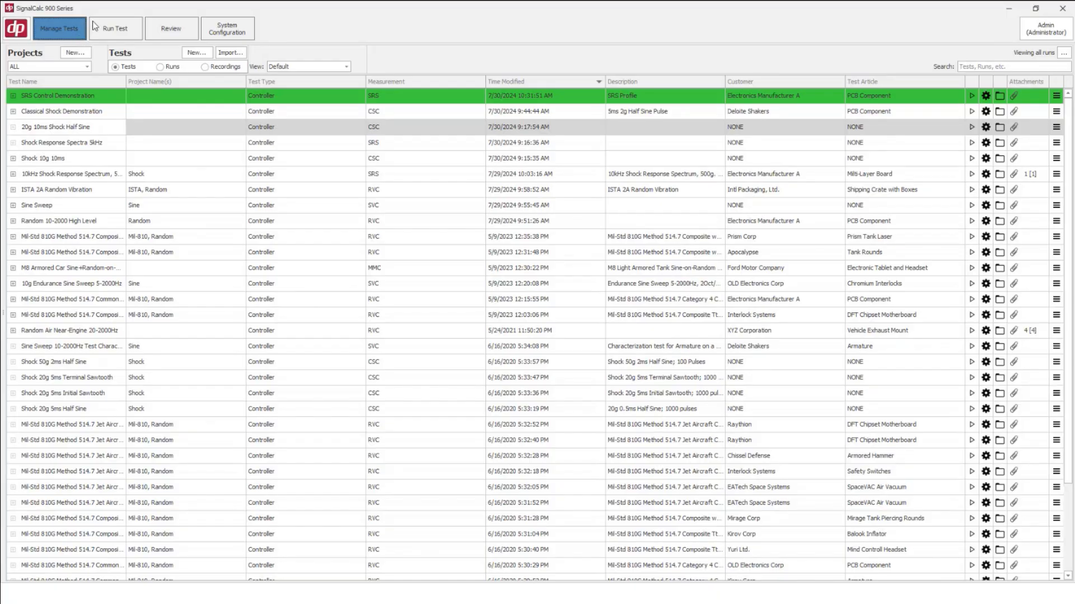
click(154, 116)
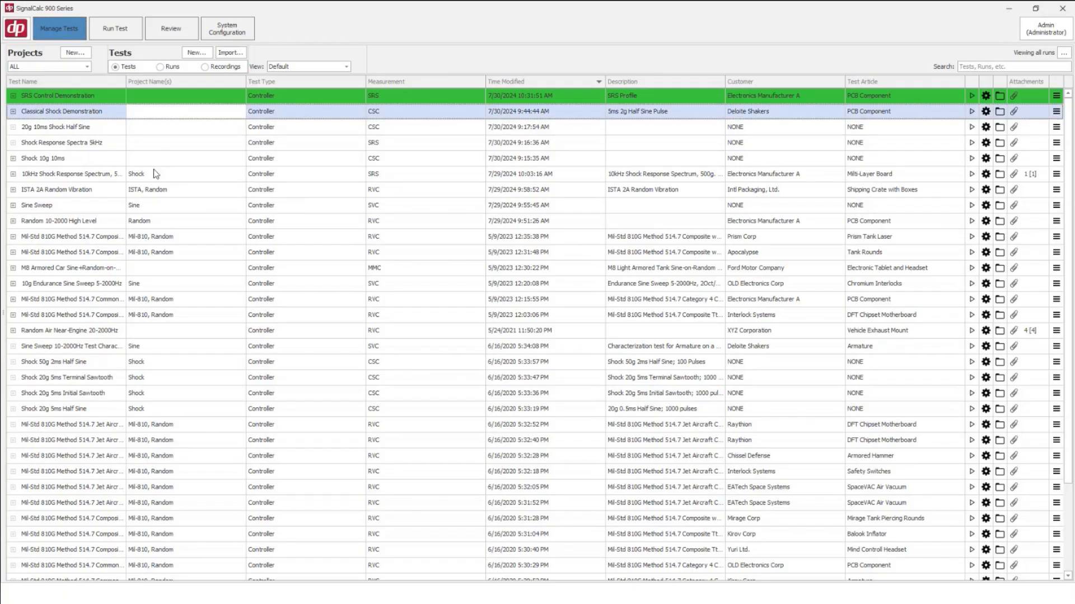
click(135, 220)
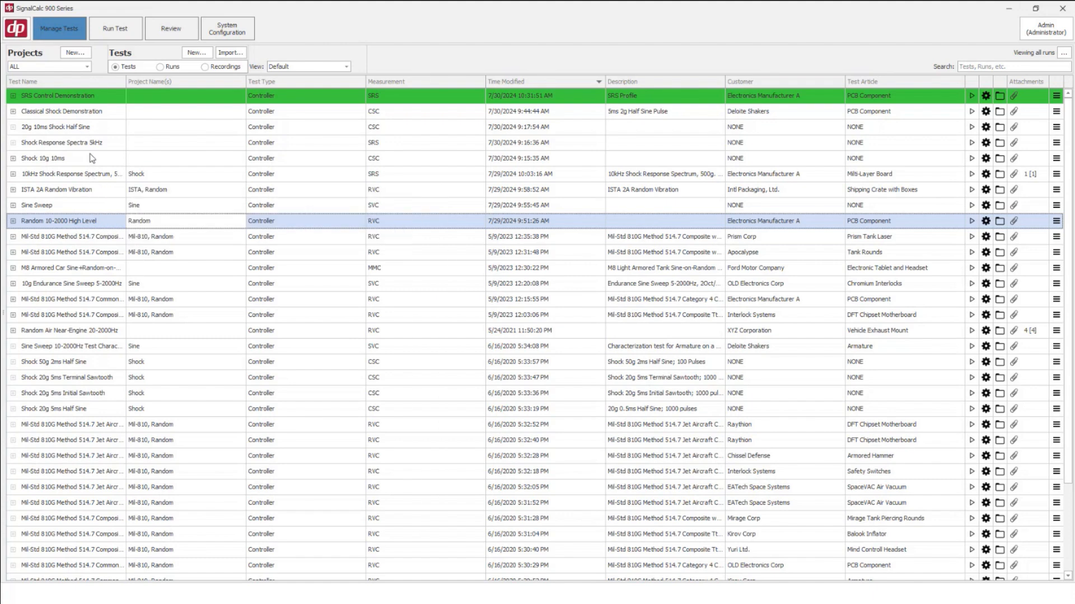
mouse_move(91, 159)
click(263, 332)
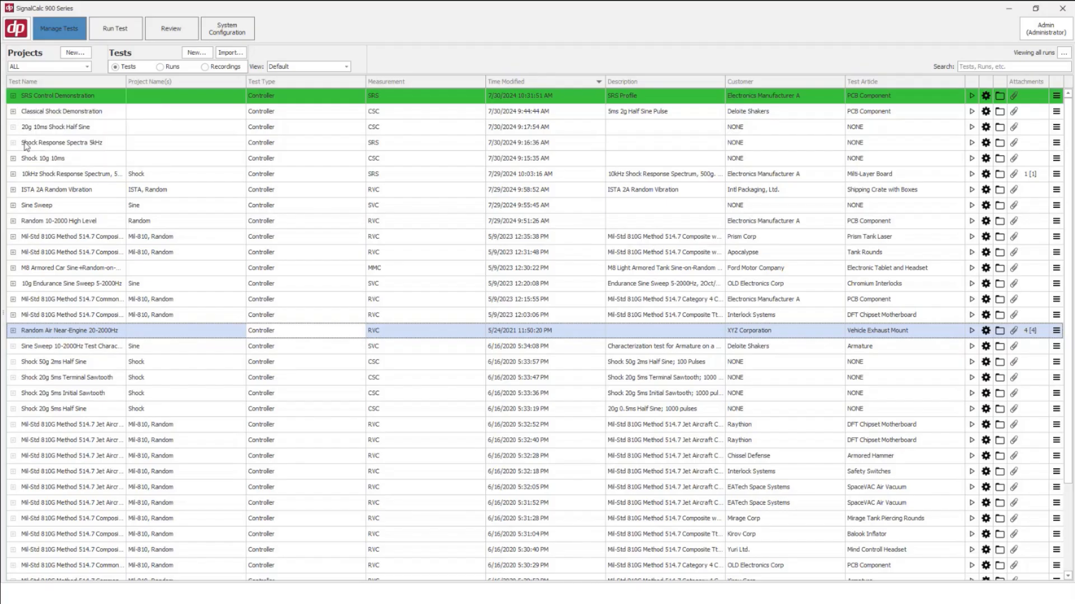
click(49, 130)
Inspect the runs stored under the Classical Shock Demonstration test and collapse its run list.
click(43, 112)
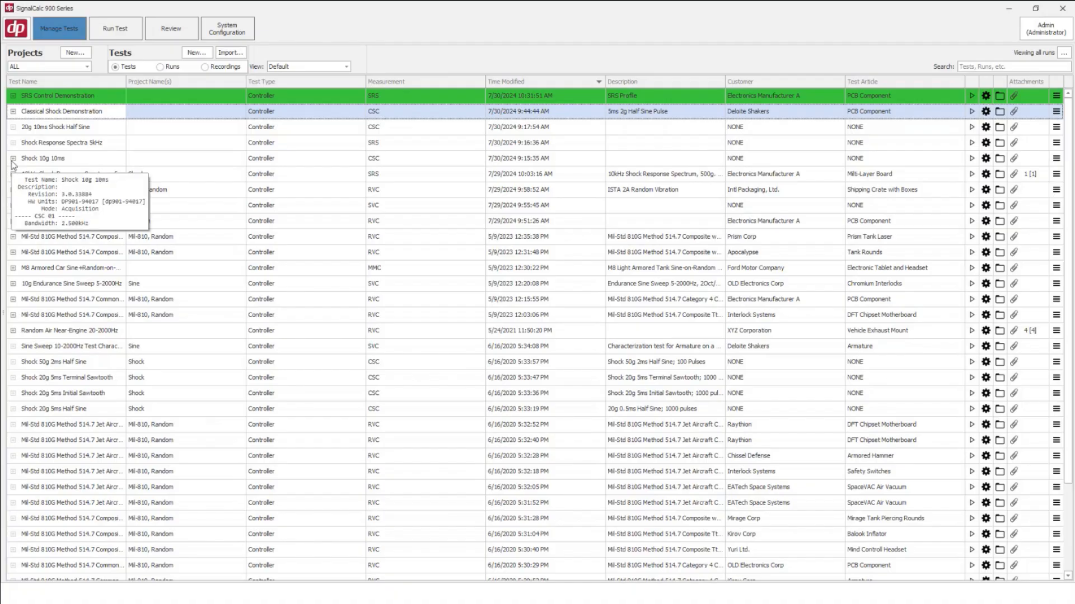
click(13, 112)
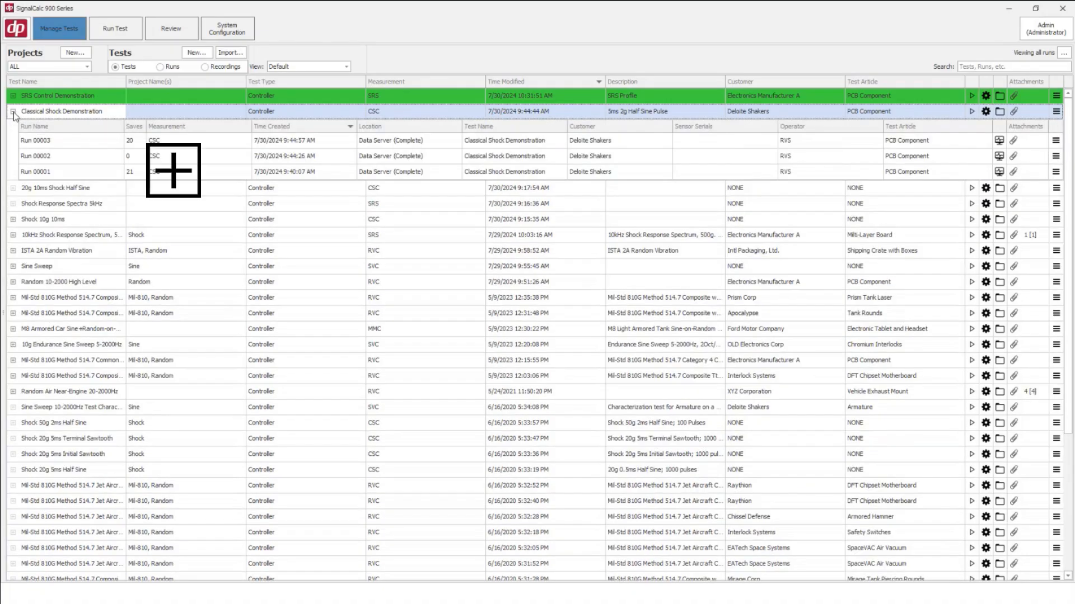
click(67, 151)
key(Down)
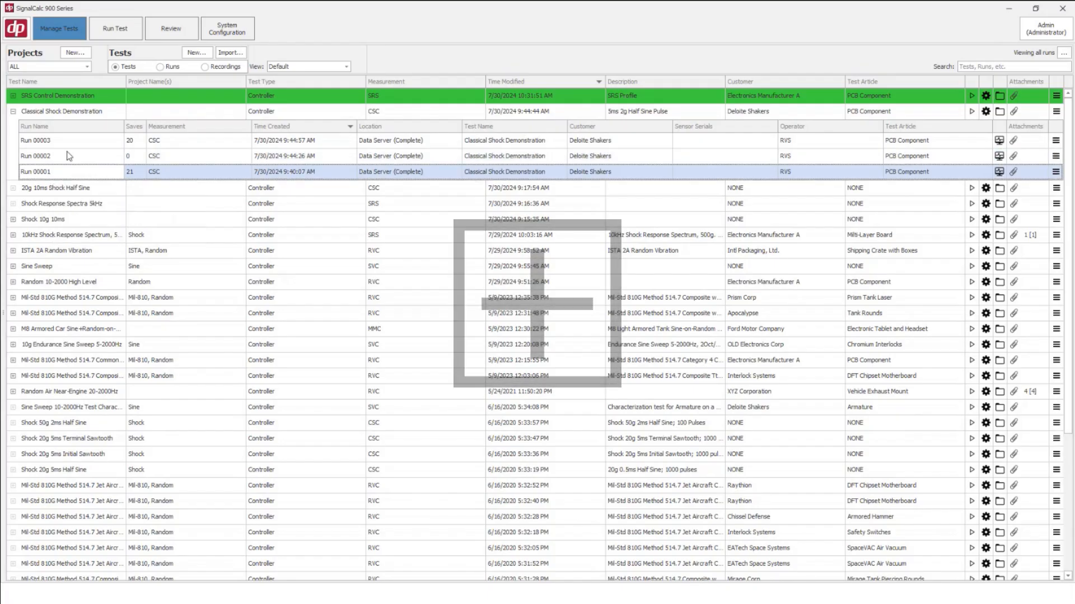
click(83, 147)
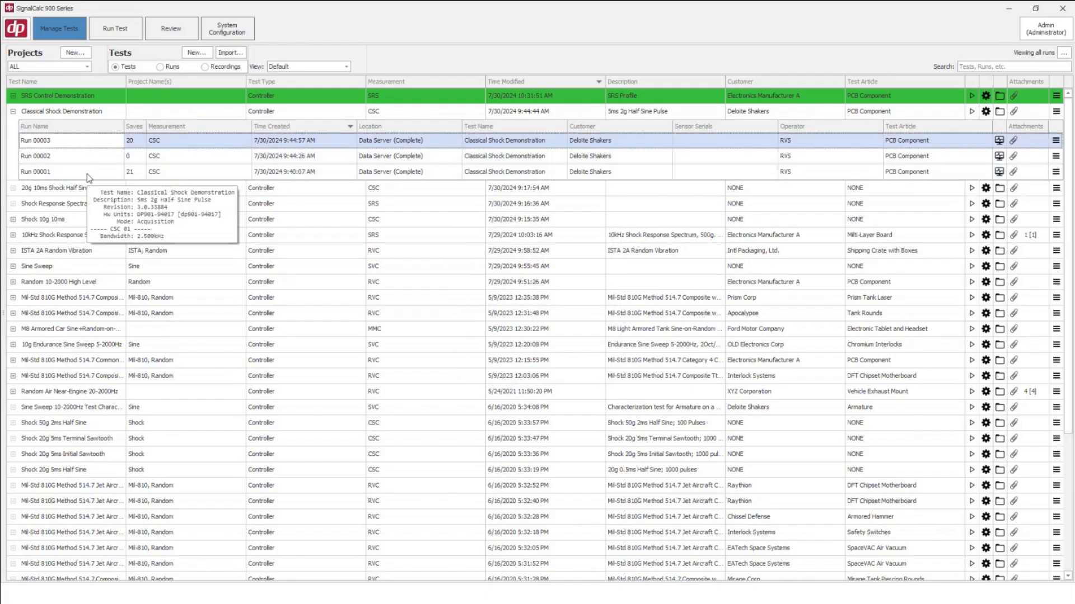
click(14, 113)
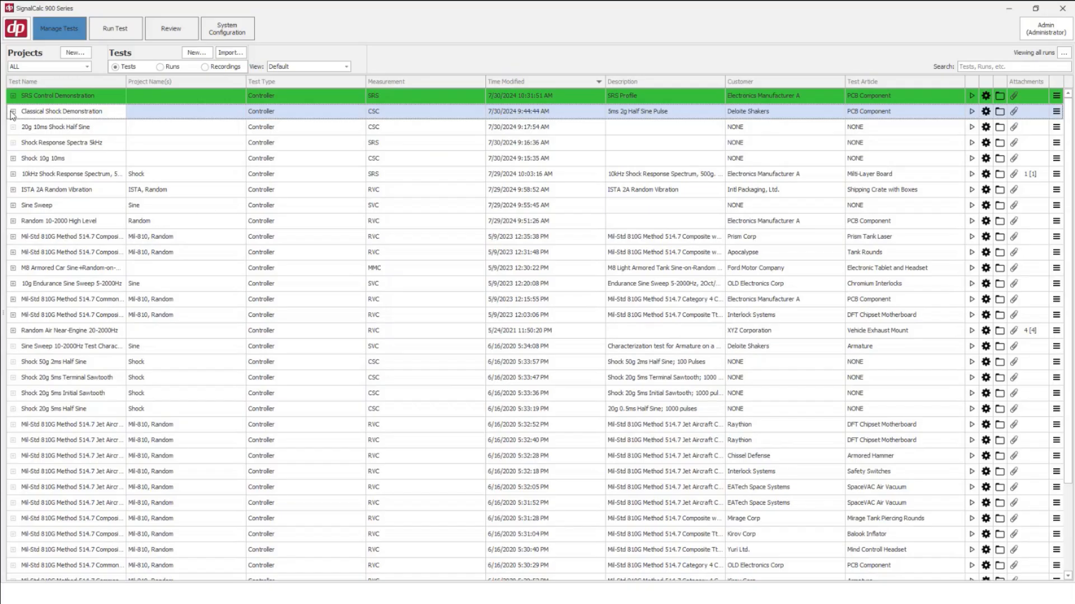
Load the Classical Shock Demonstration test as the active test and return to the test list.
double_click(55, 112)
click(541, 331)
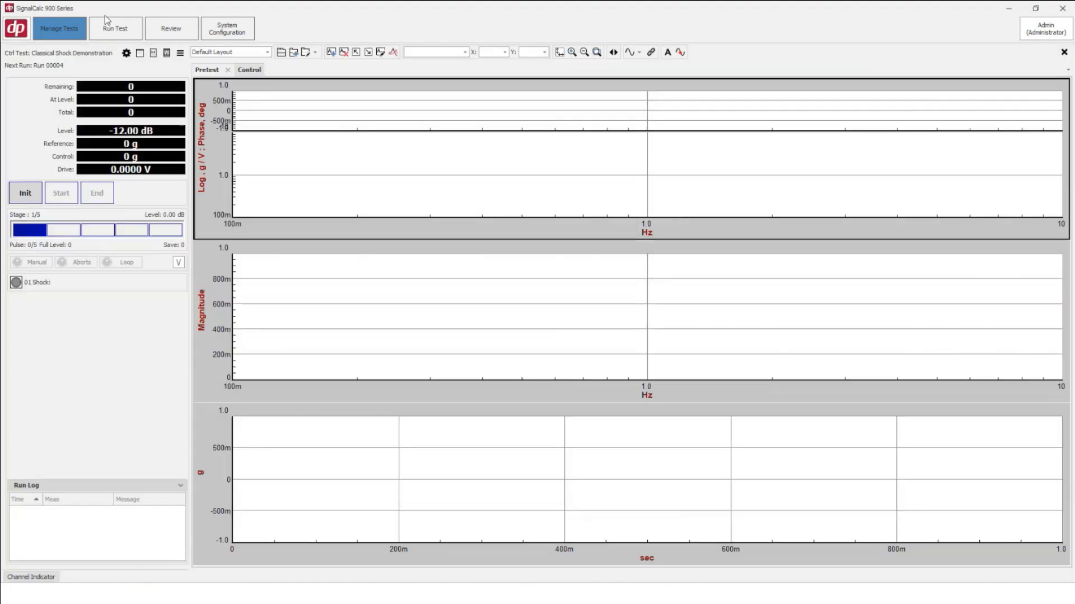
click(66, 26)
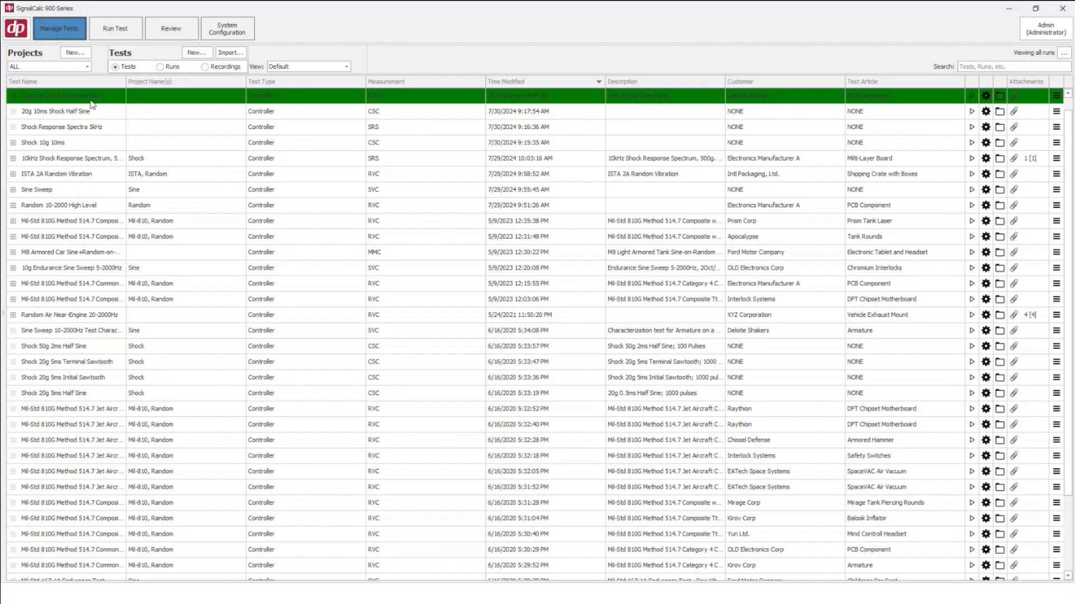
mouse_move(57, 103)
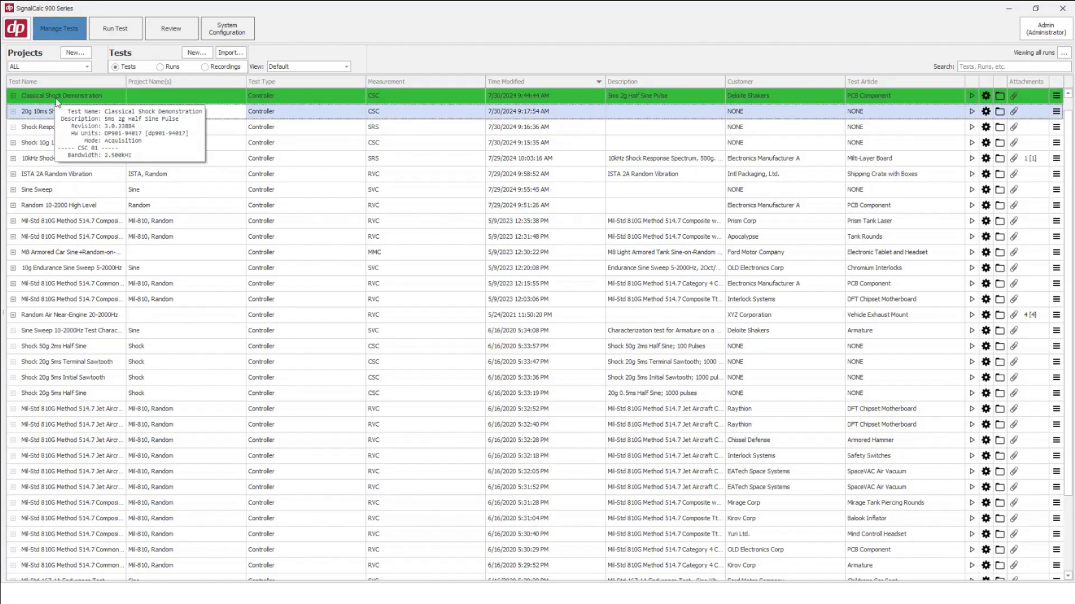
Open Run 00003 of the Classical Shock Demonstration test for review.
click(13, 96)
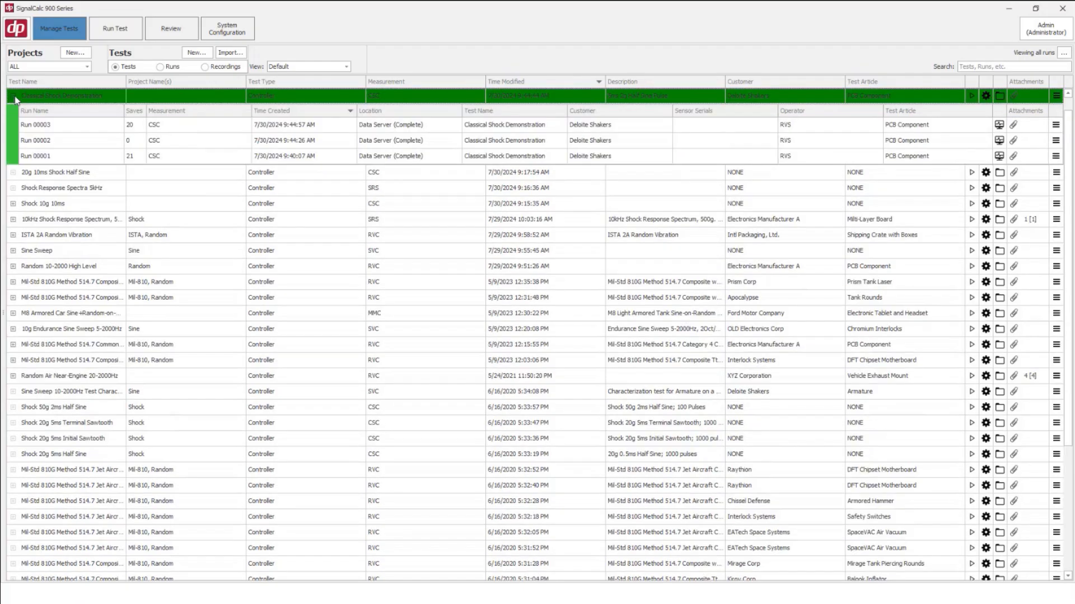
click(59, 129)
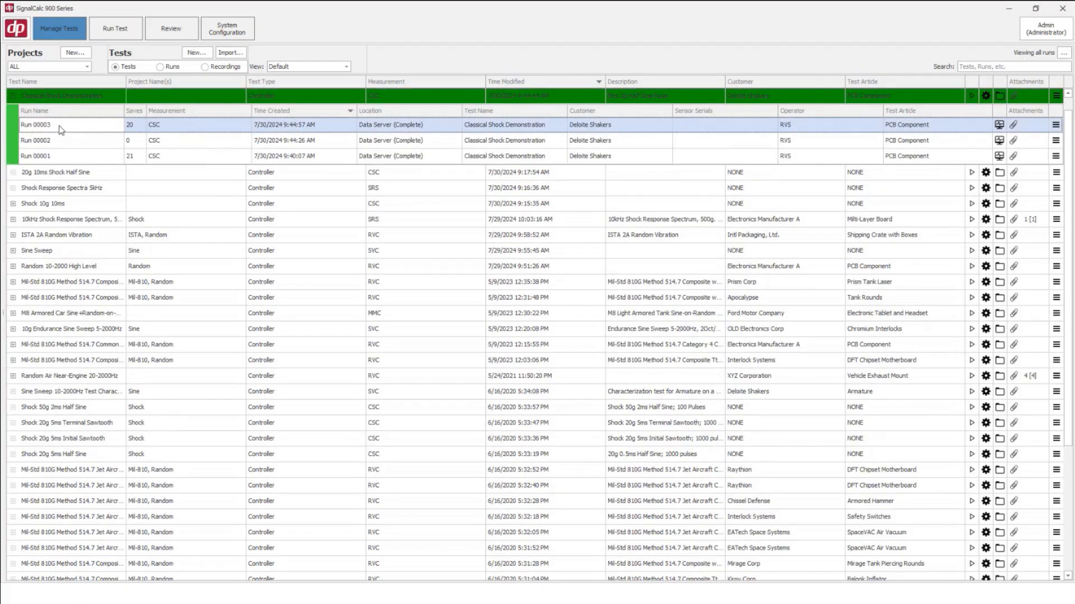
double_click(317, 127)
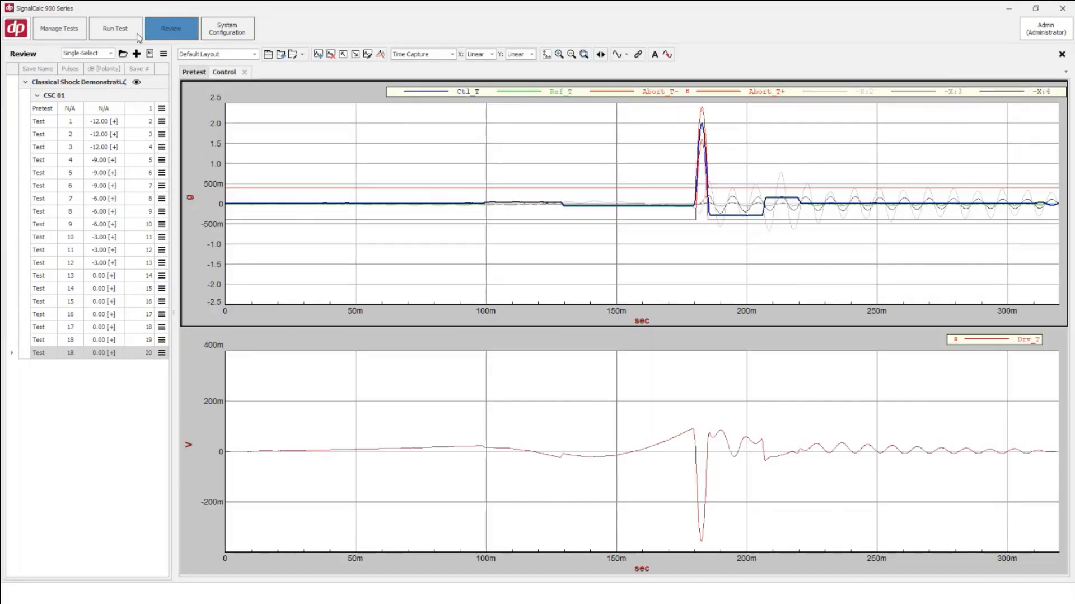
Examine the run's saved pulses at -12, -6 and 0 dB, and return to the collapsed test list.
click(115, 150)
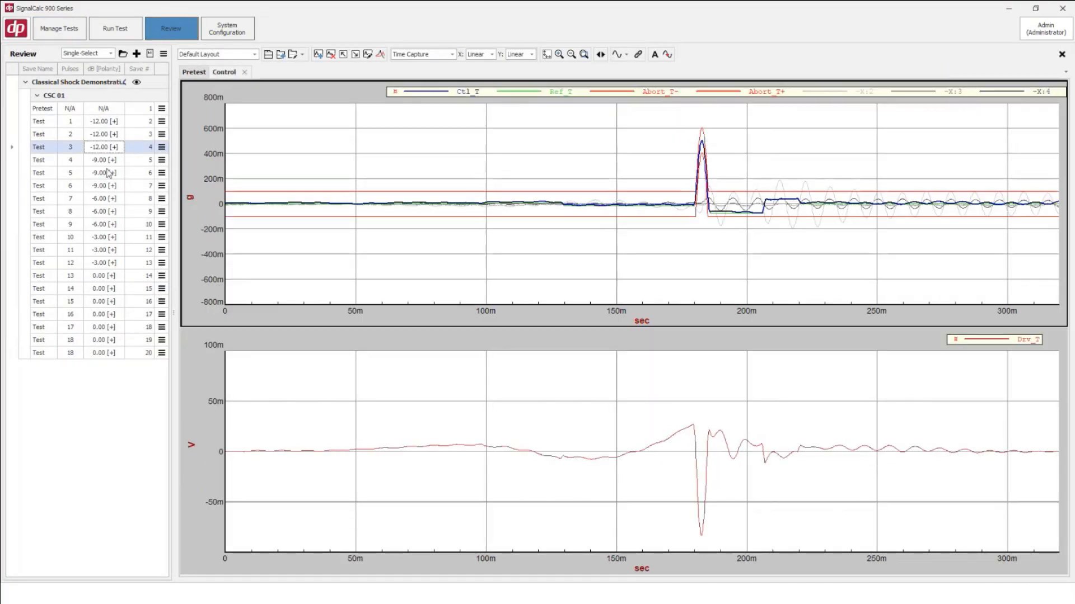
click(108, 225)
click(105, 315)
click(100, 353)
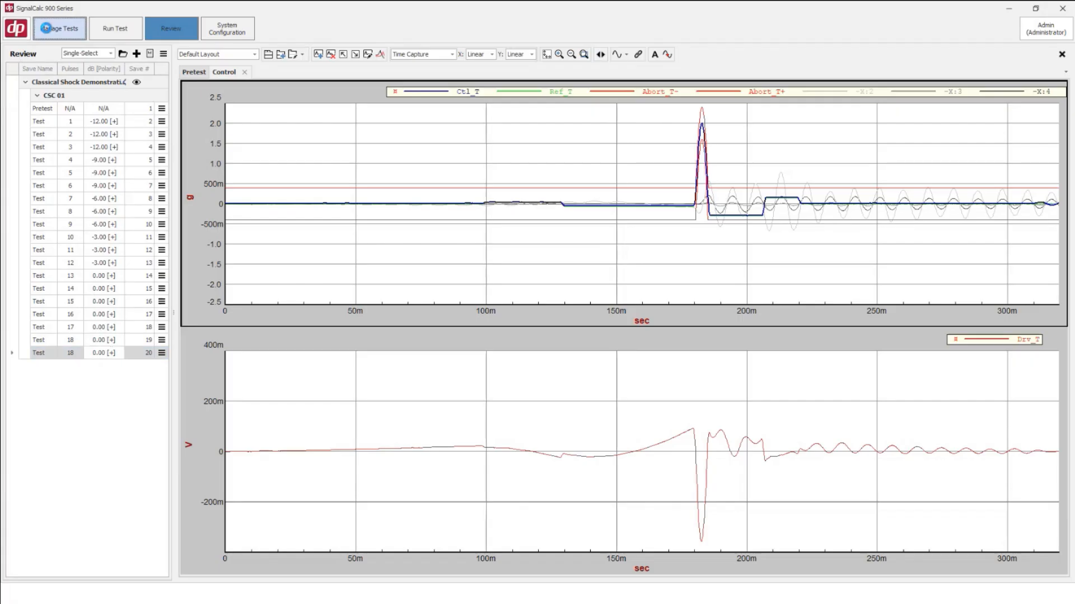
click(49, 32)
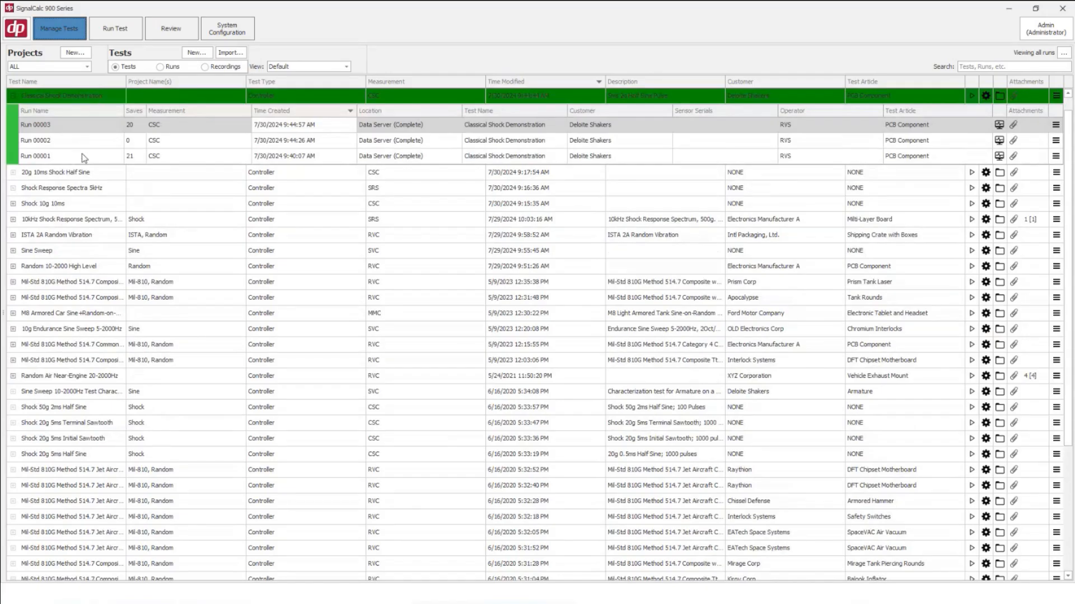
click(13, 97)
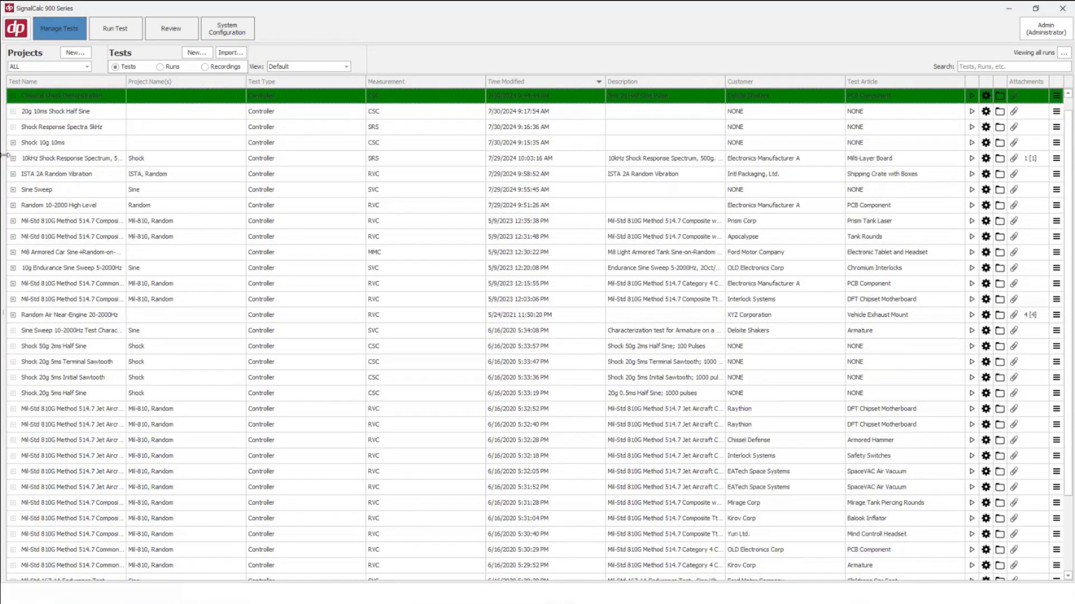
Expand the active Classical Shock Demonstration test to list its runs.
click(118, 128)
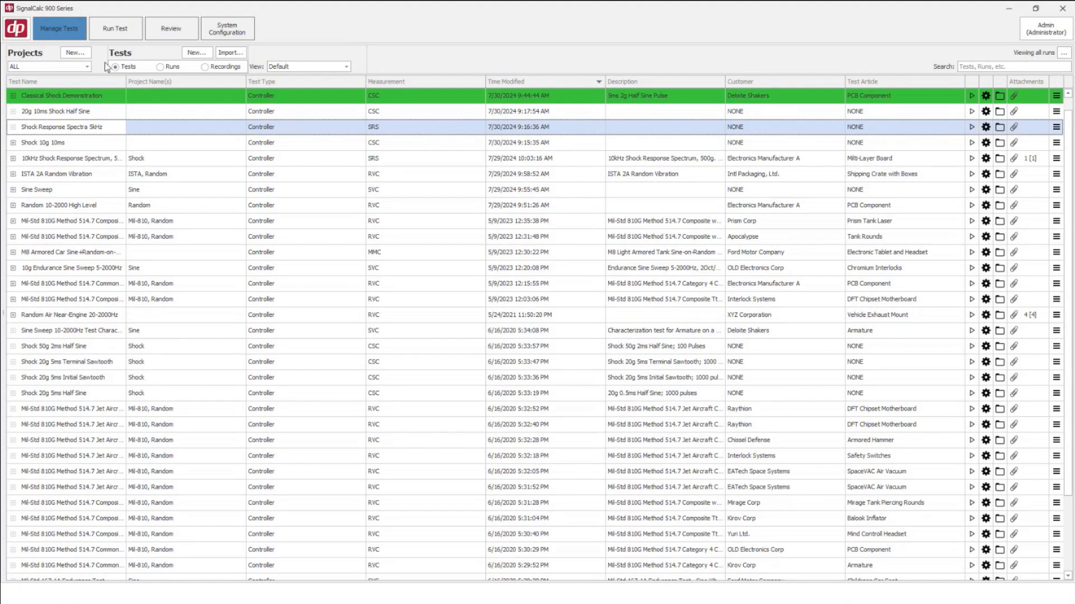
click(13, 96)
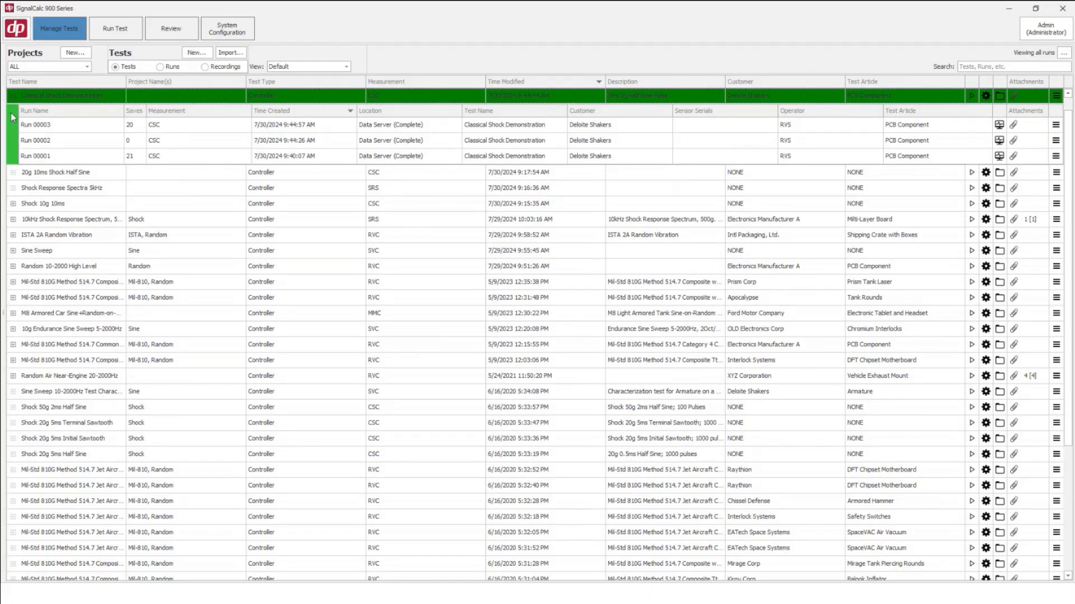
click(118, 235)
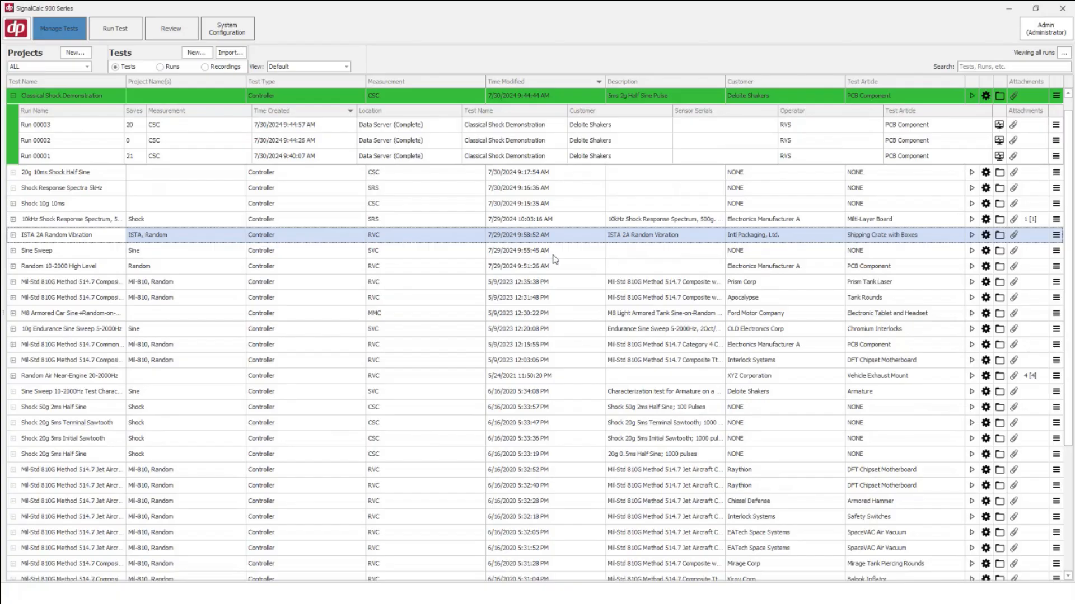
click(332, 439)
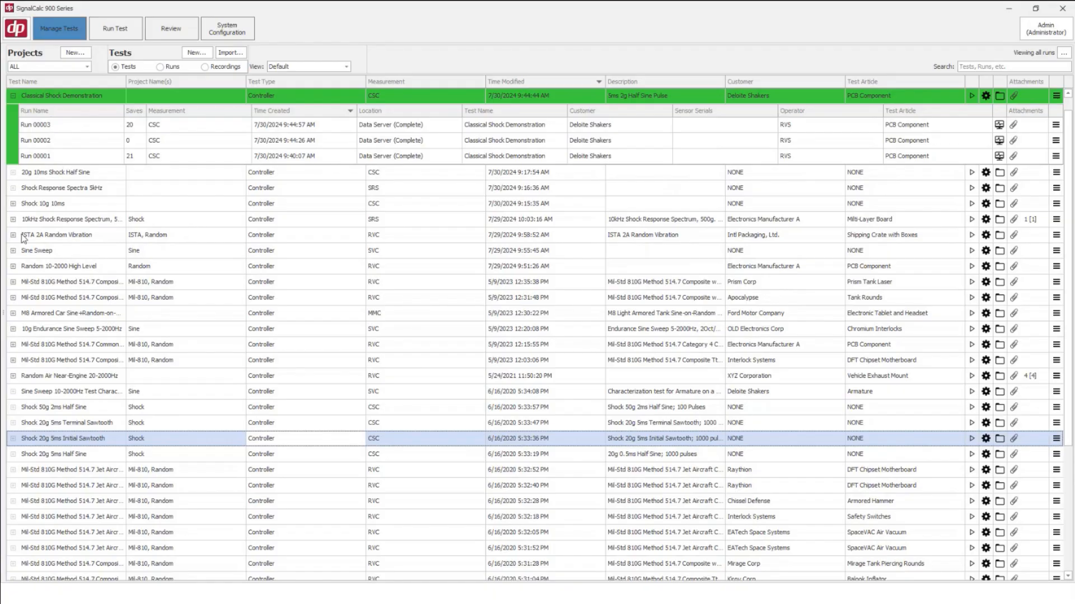
mouse_move(36, 236)
mouse_move(735, 253)
mouse_move(572, 290)
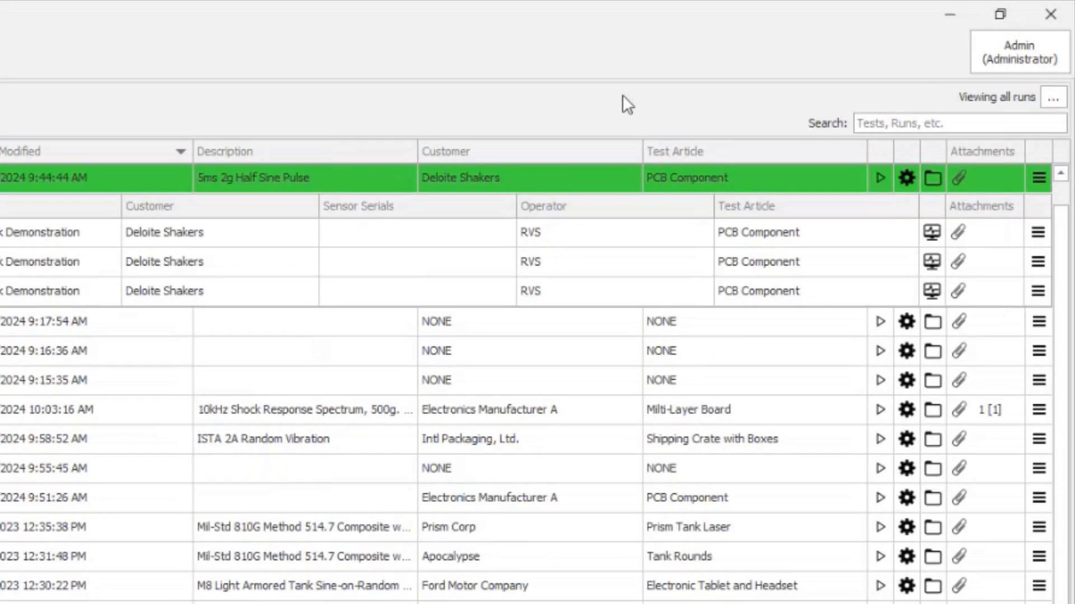
Limit the displayed runs to recent ones from the last 3 months.
click(1054, 98)
click(785, 121)
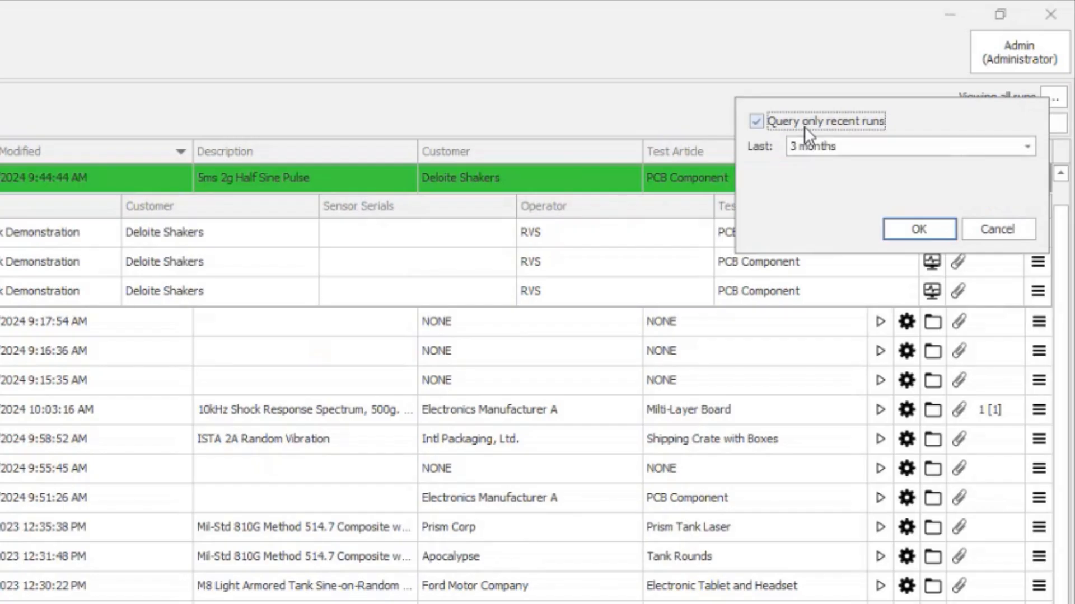
click(891, 230)
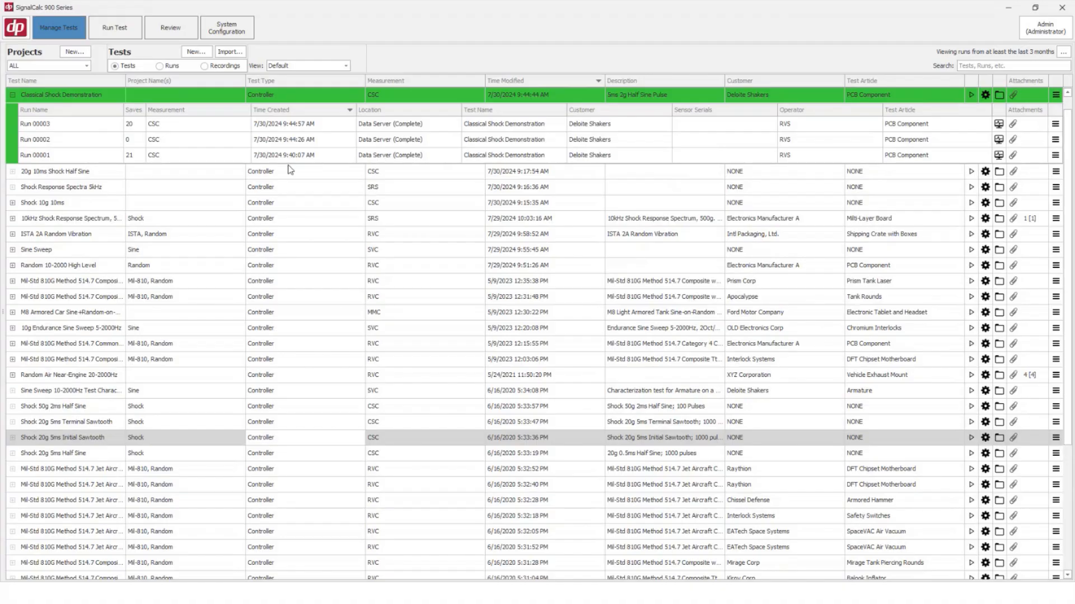
click(670, 261)
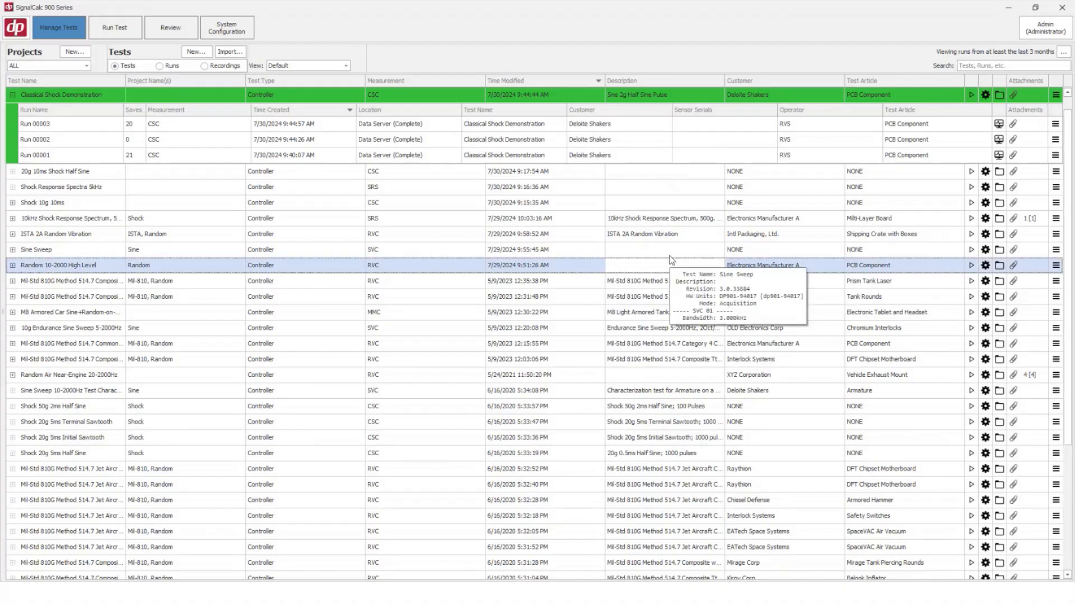
Expand the Shock 10g 10ms test to view its Run 00001, and collapse the test again.
click(116, 189)
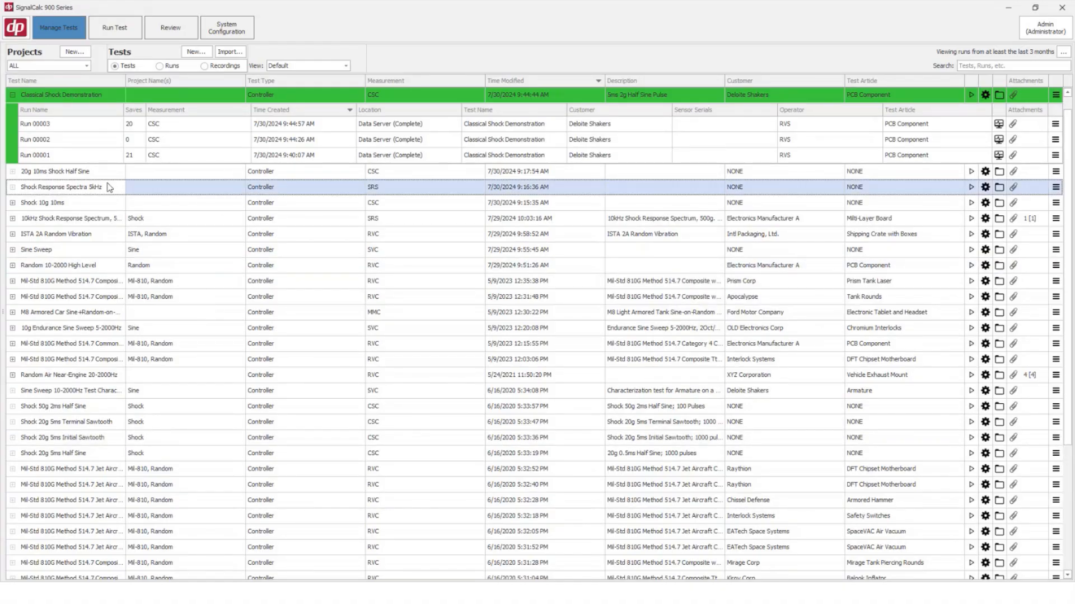
click(12, 202)
click(60, 235)
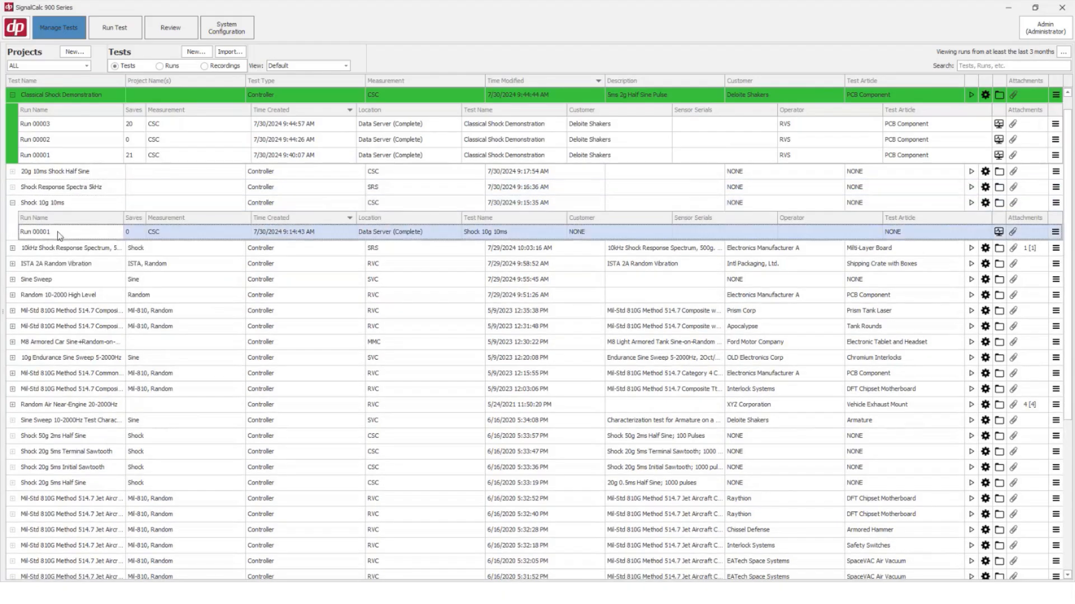
double_click(56, 208)
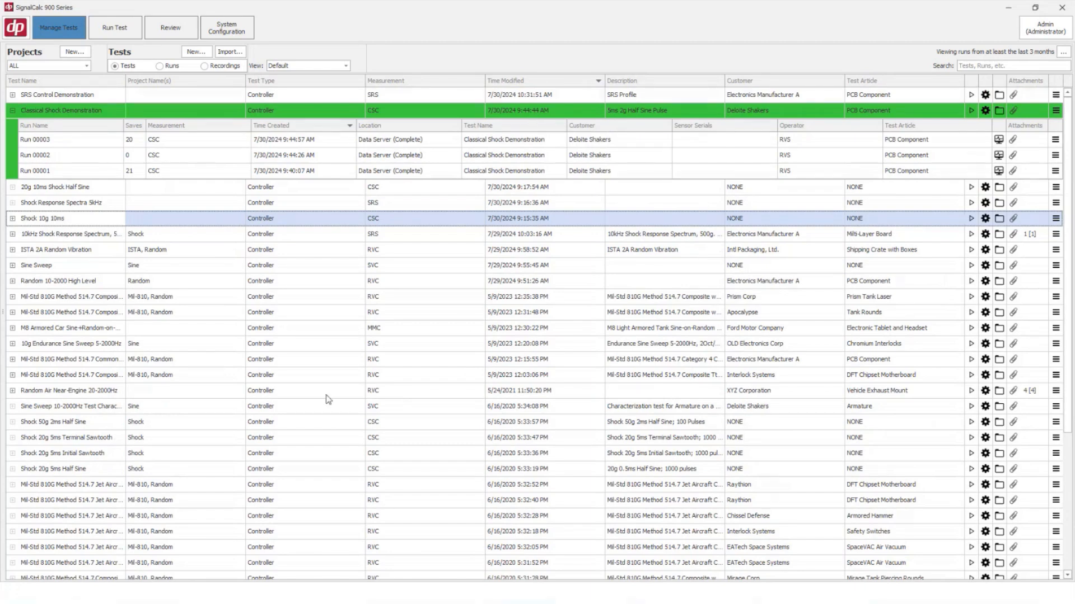
click(579, 425)
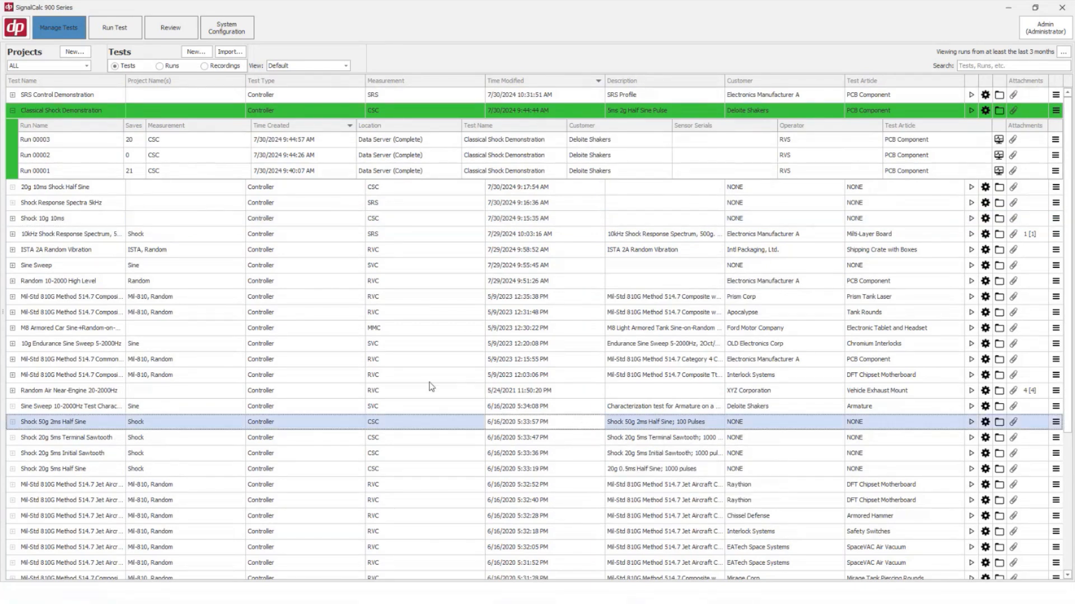
mouse_move(336, 386)
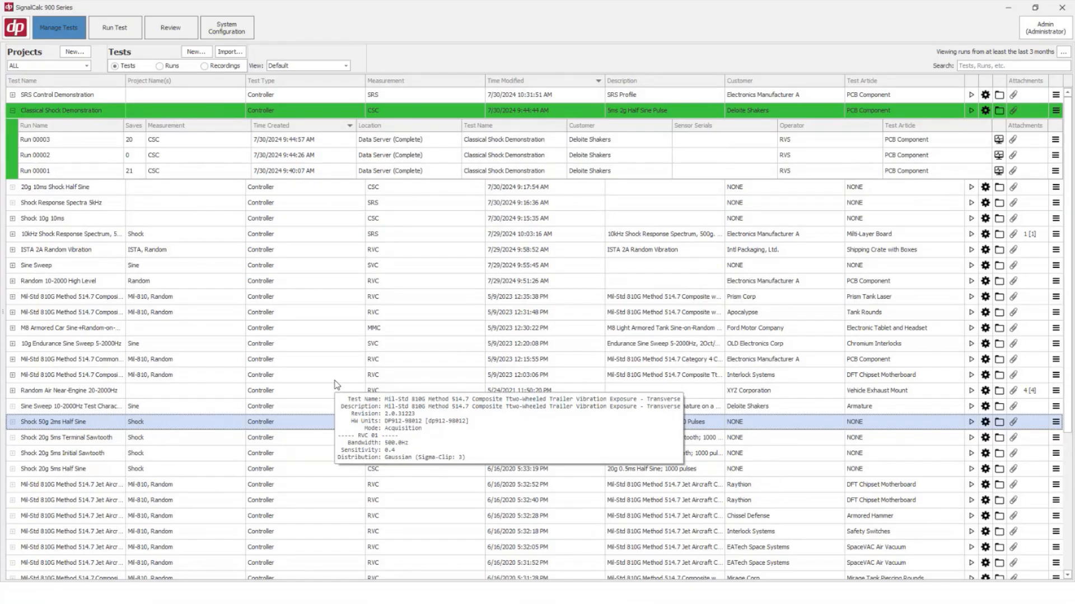
Check the recent-runs query period and close its settings without changing them.
click(1061, 53)
click(958, 80)
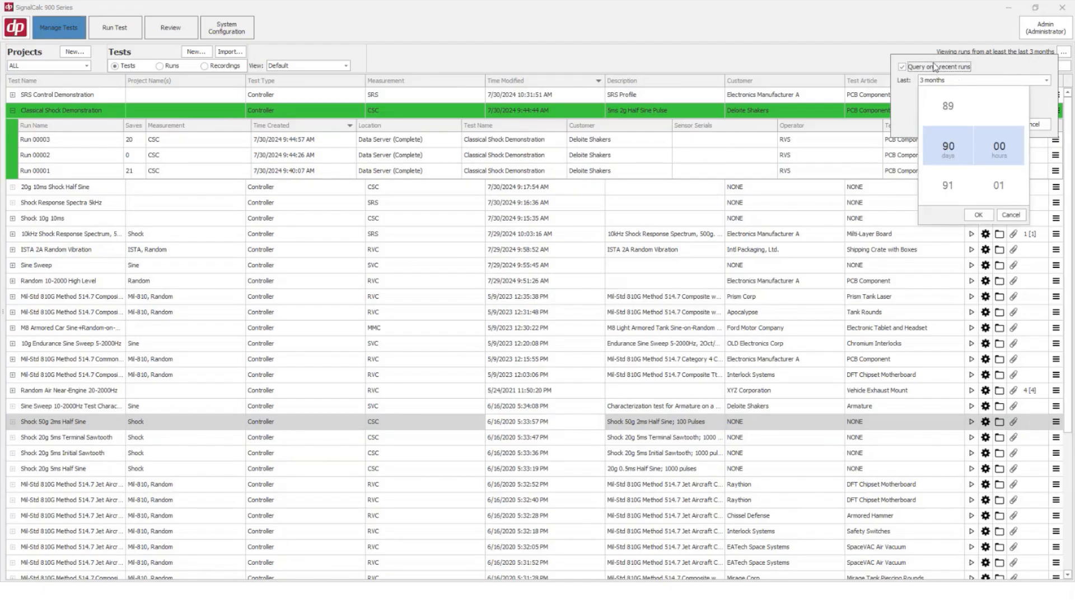
click(953, 26)
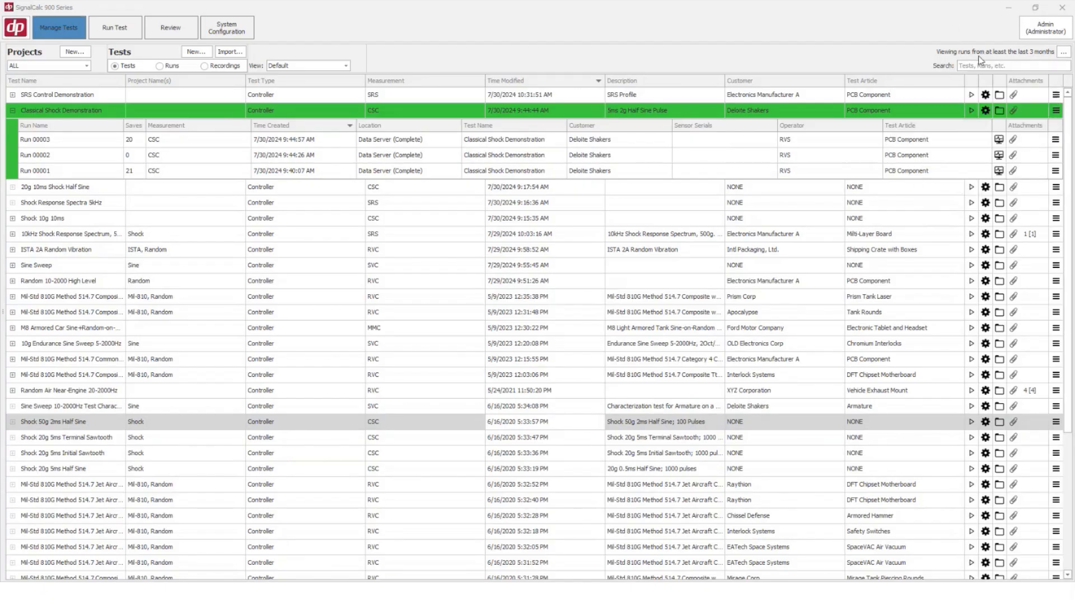
Expand the M8 Armored Car Sine+Random-on-Random test and examine its runs and the commands available for the test.
click(53, 330)
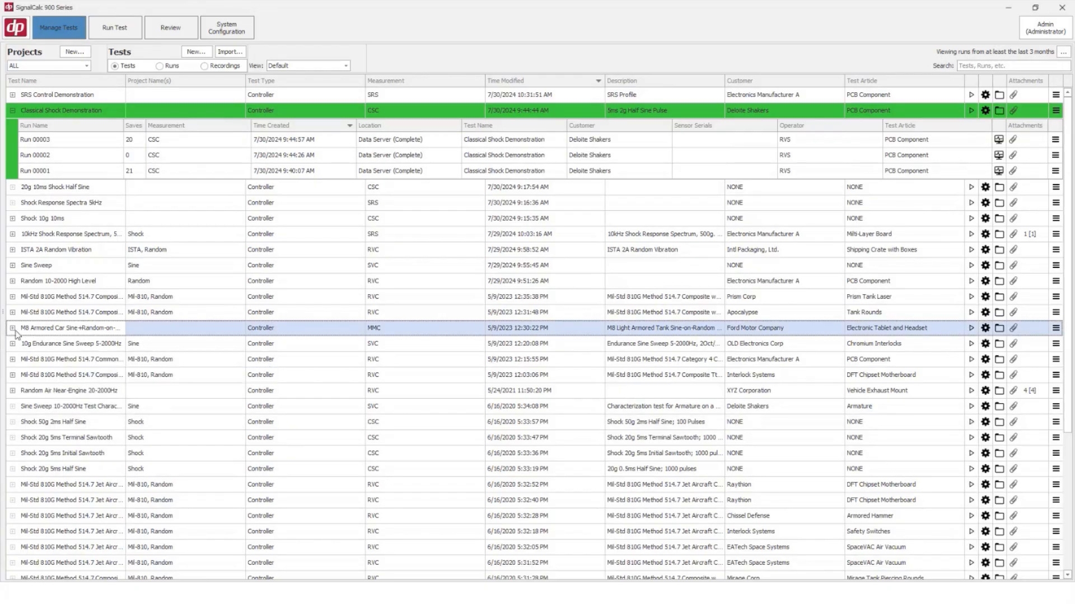
mouse_move(14, 334)
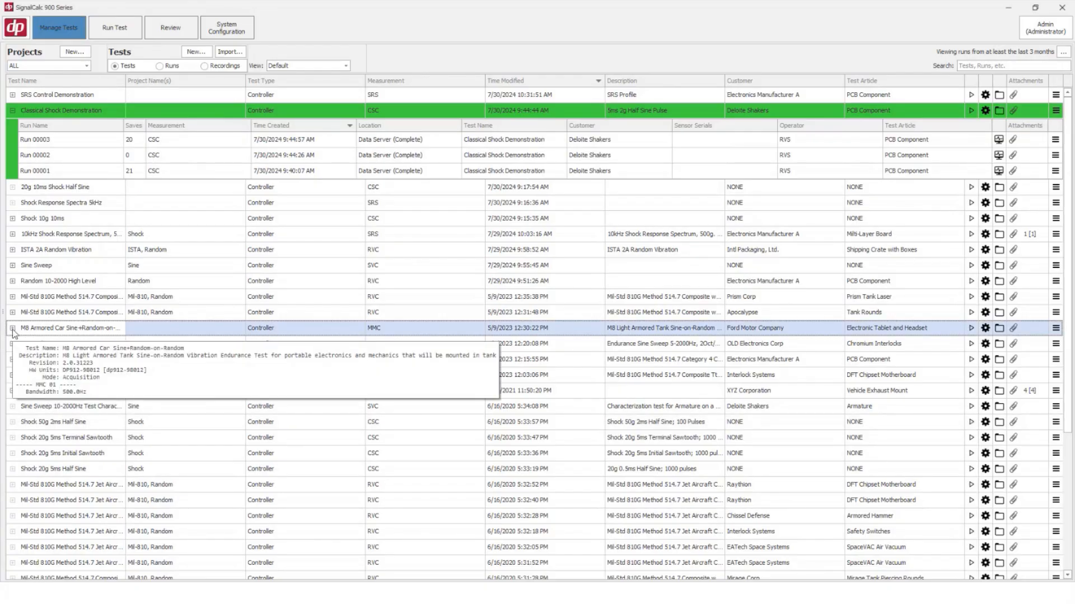
click(13, 330)
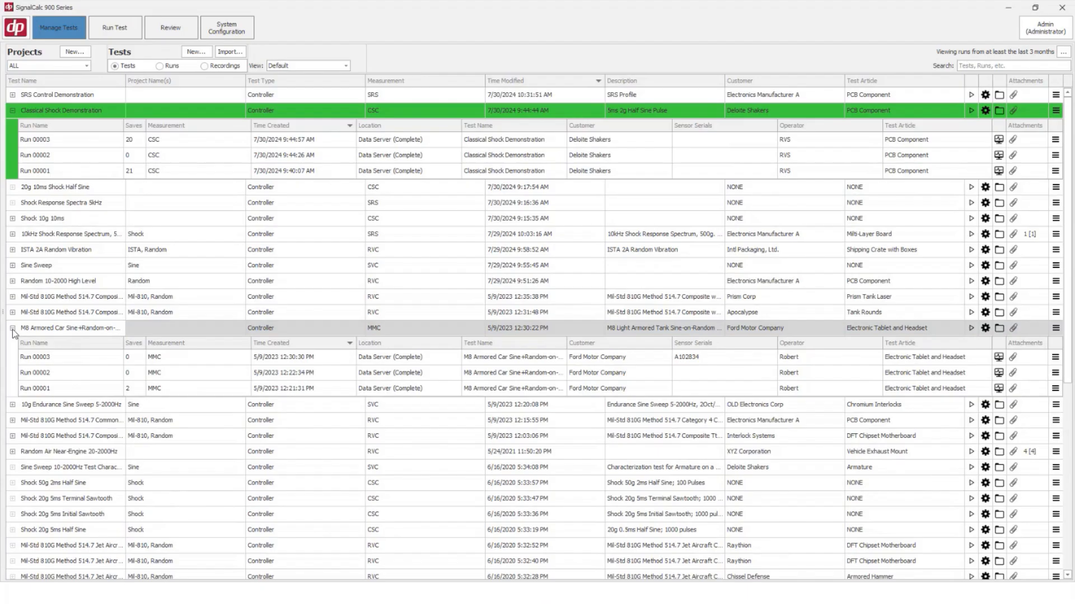
mouse_move(97, 334)
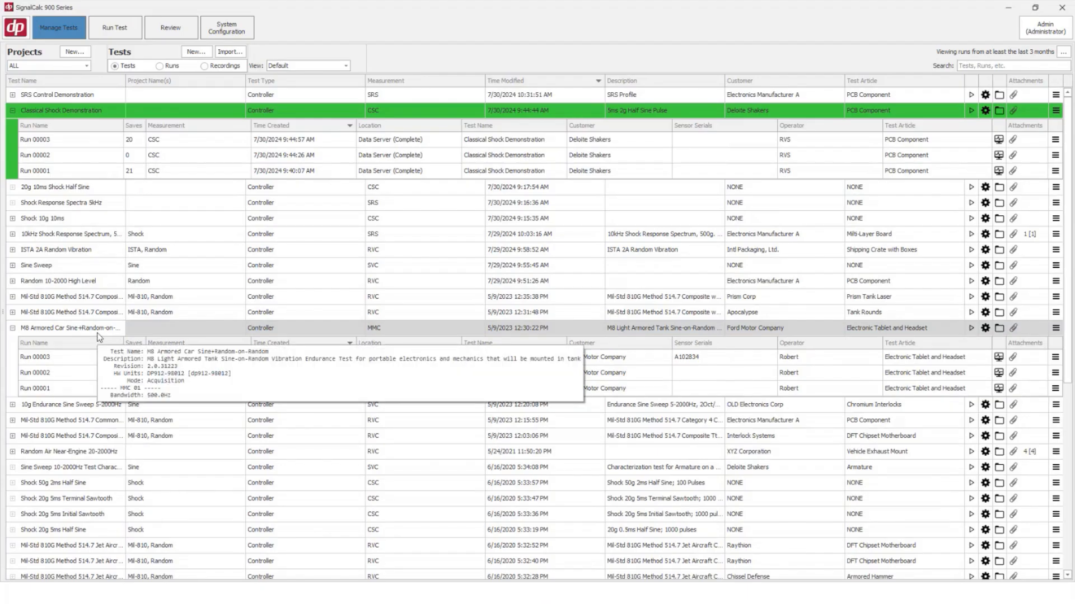
right_click(100, 330)
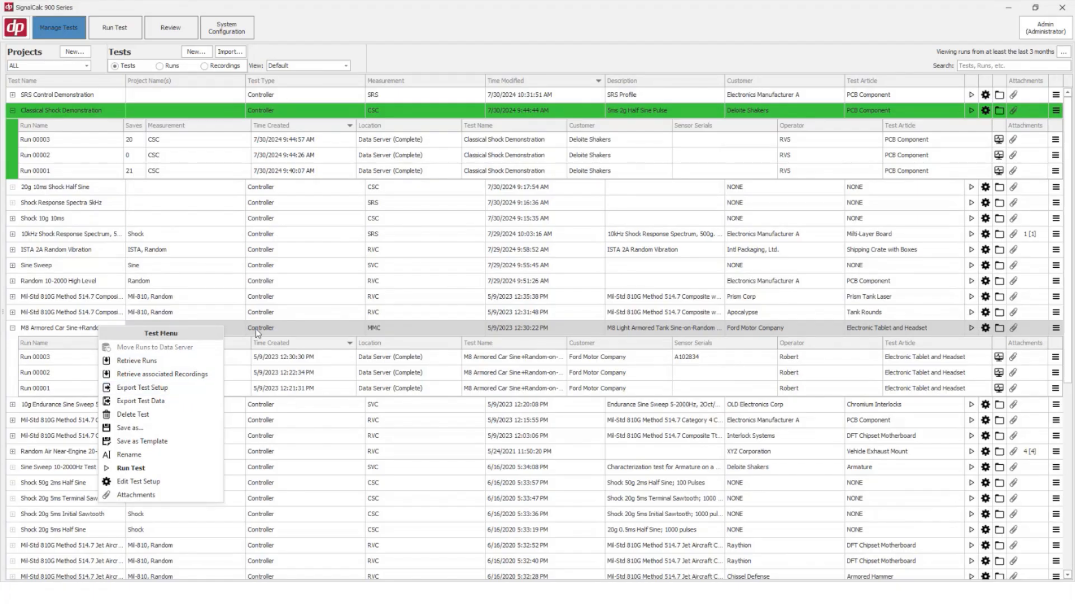
click(246, 390)
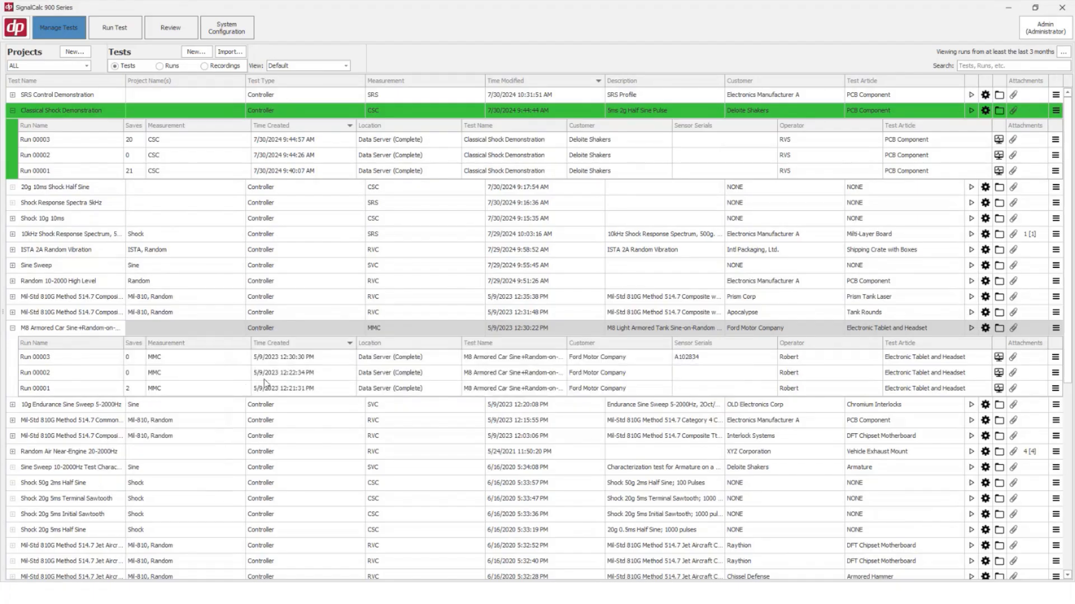
click(290, 373)
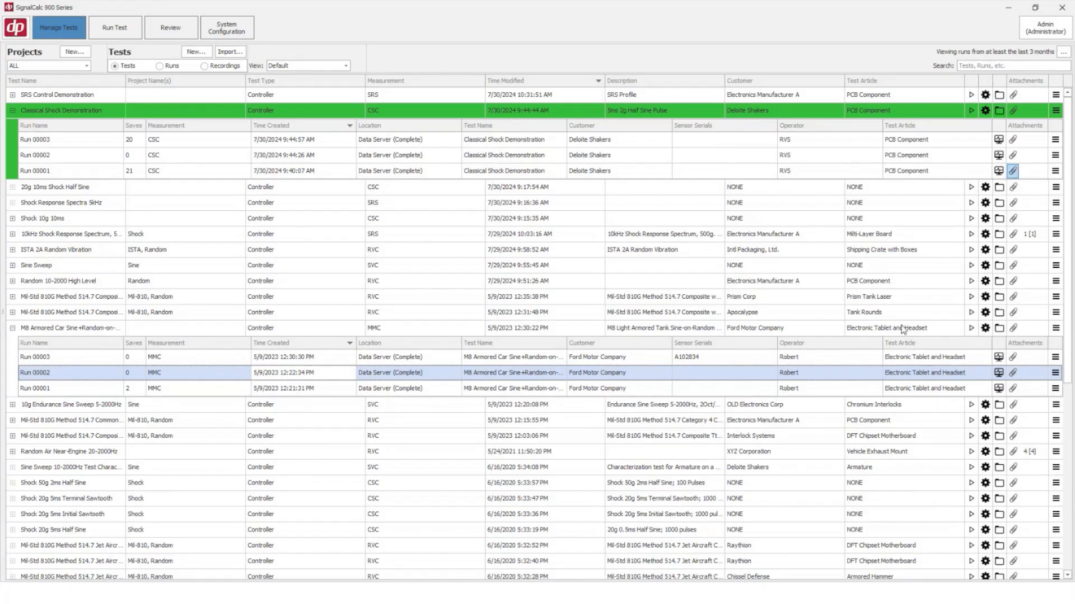
Collapse the Classical Shock Demonstration and M8 Armored Car tests, and briefly reveal and hide the full Projects list.
click(12, 112)
click(12, 268)
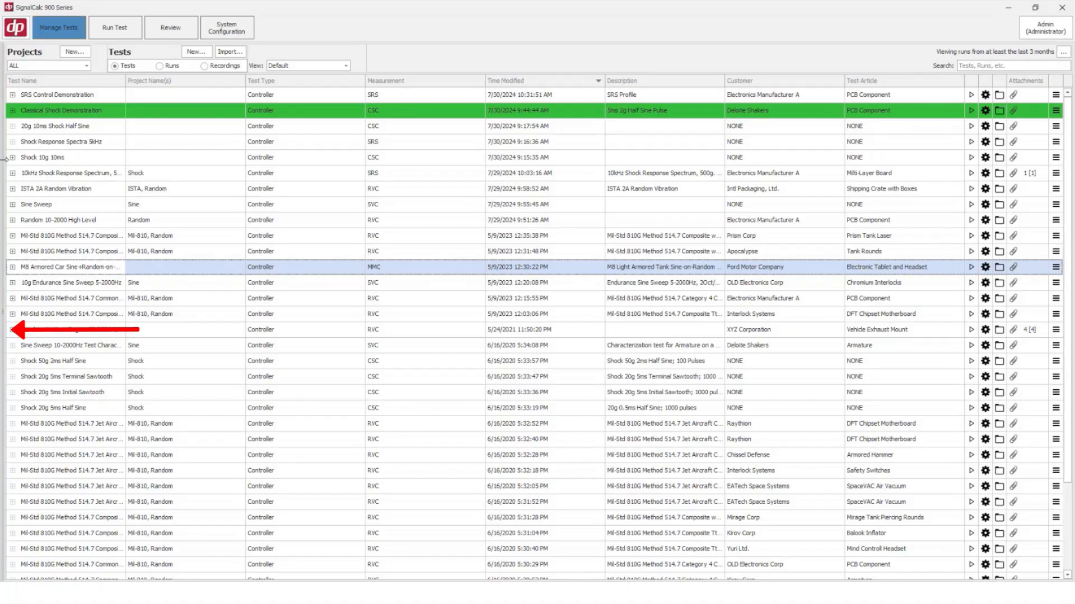
drag(3, 163, 127, 163)
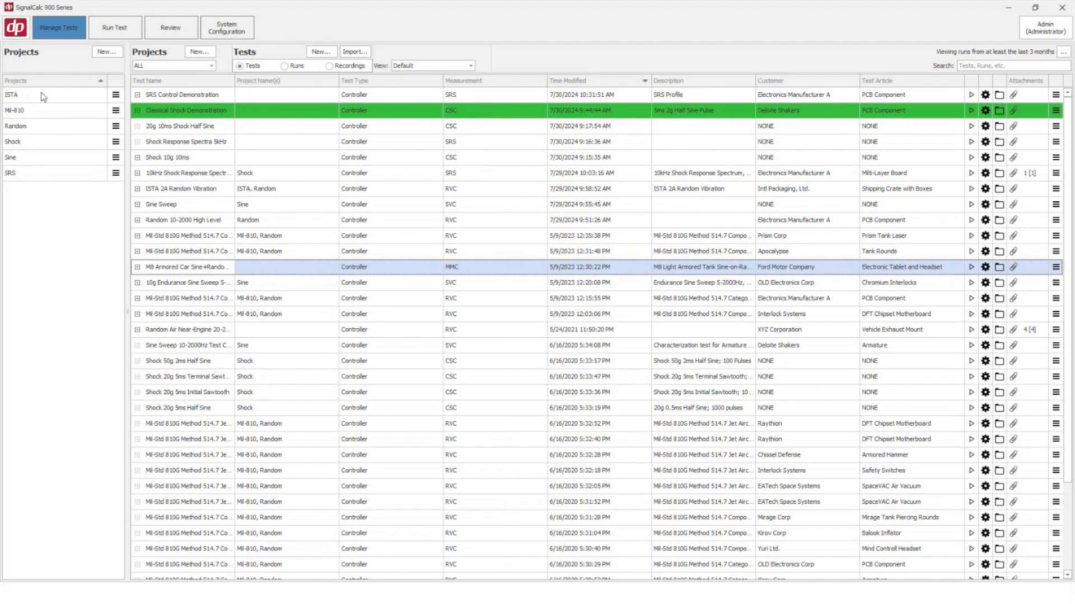
drag(132, 102, 5, 103)
View only the ISTA project's tests, view only the Mil-810 project's tests, and restore the list to ALL projects.
click(66, 65)
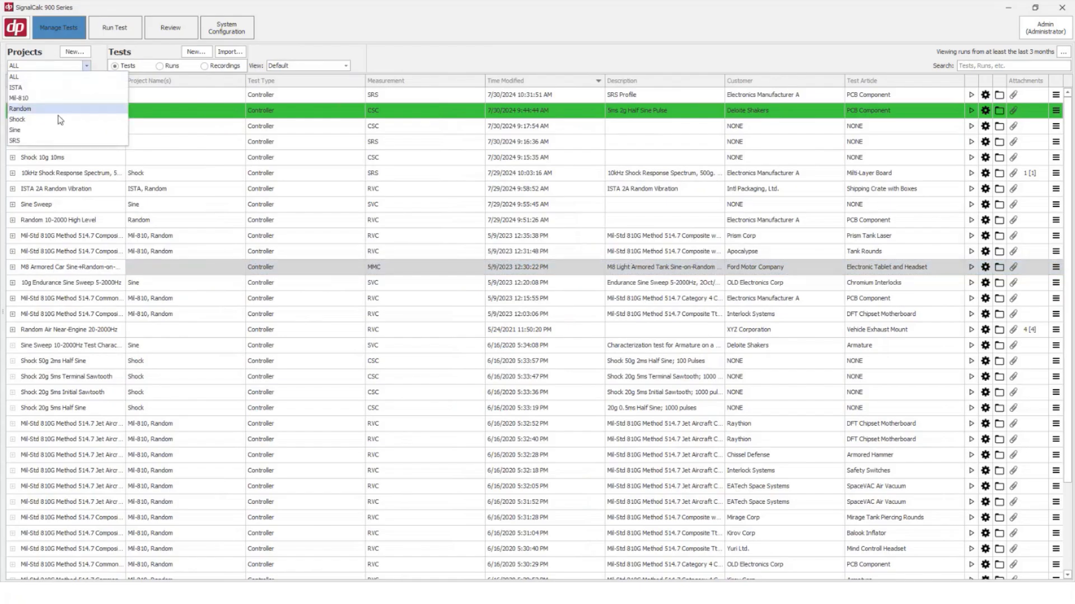
click(37, 90)
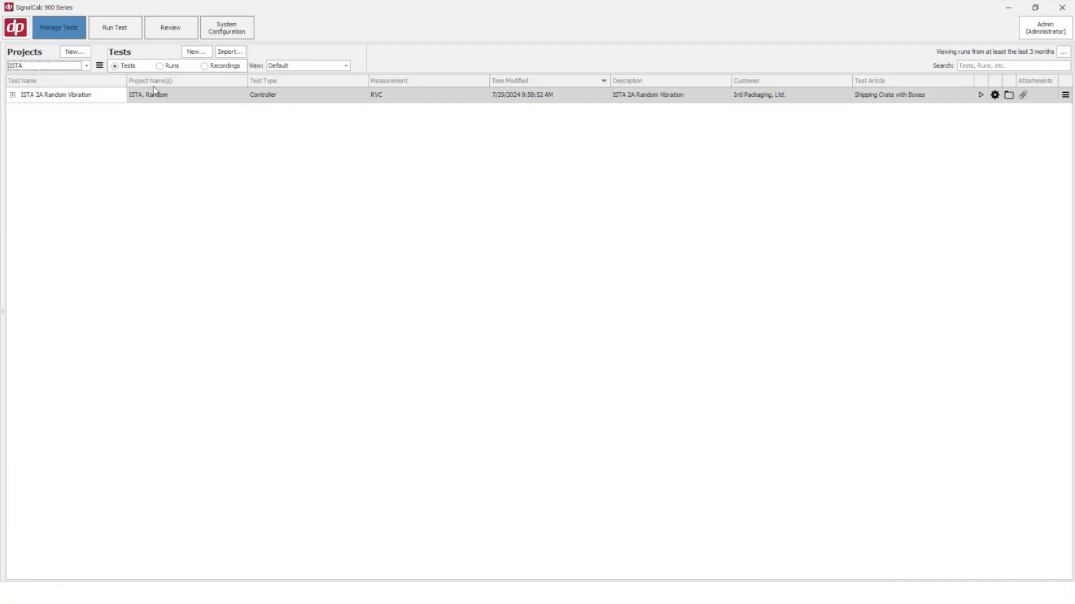
click(87, 66)
click(65, 98)
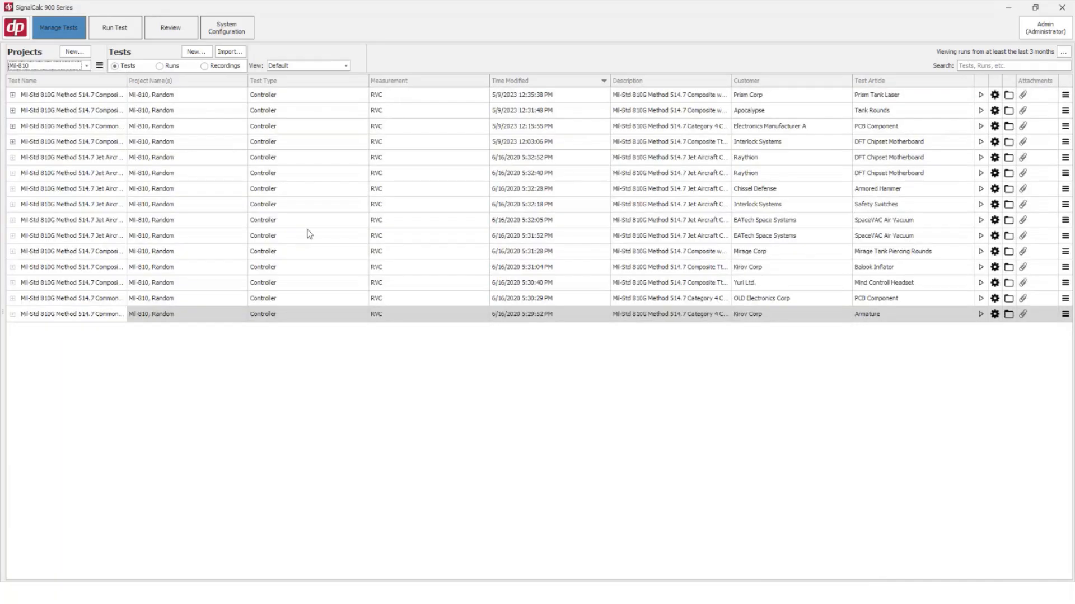
click(37, 66)
click(36, 77)
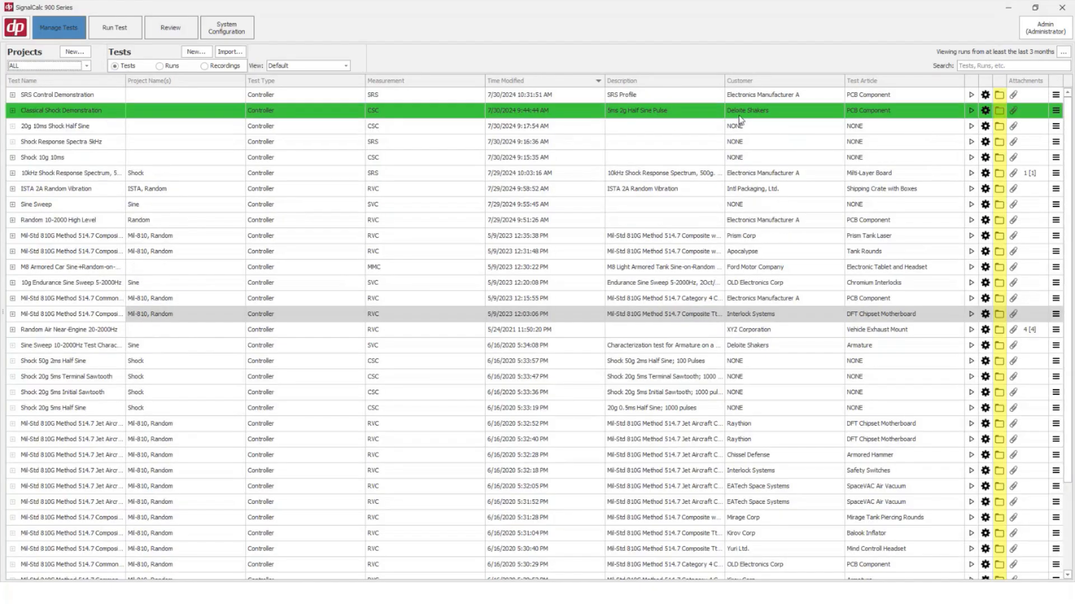
Assign the Shock 10g 10ms test to the Mil-810 project.
click(999, 159)
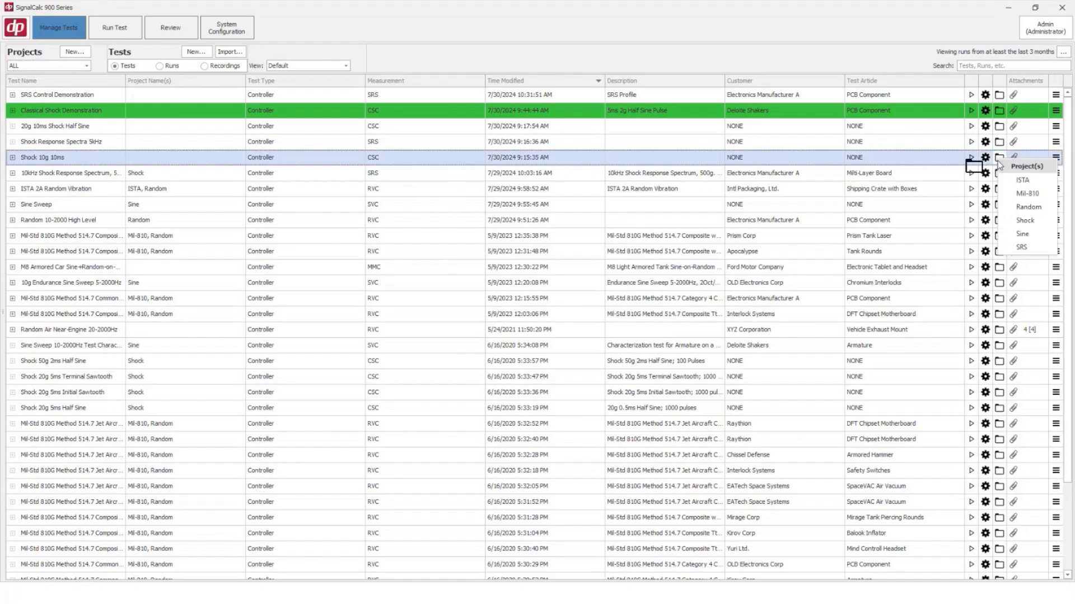
click(1037, 193)
click(490, 68)
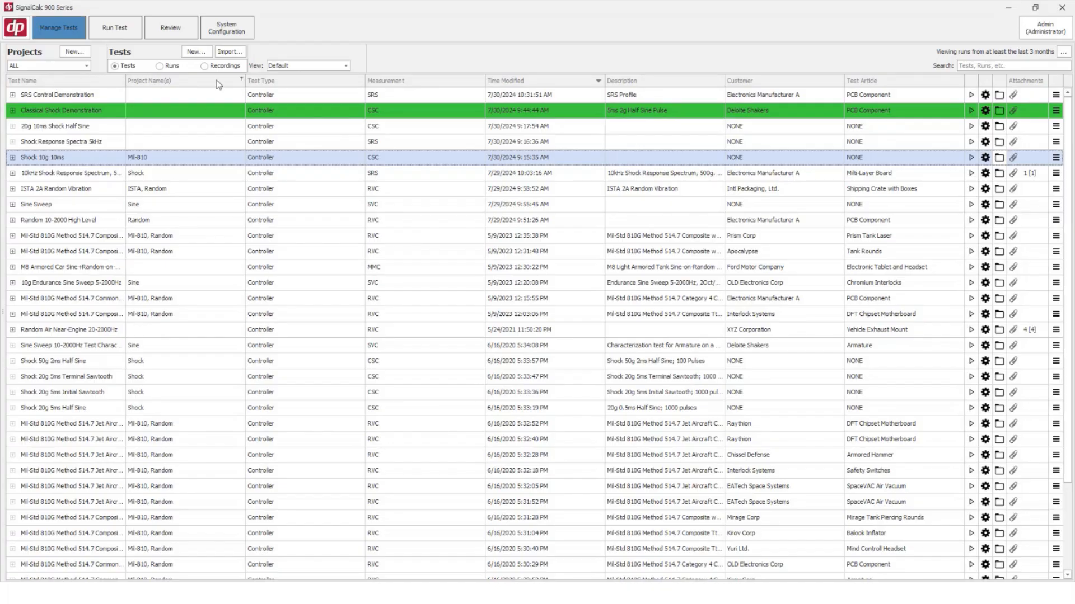
Filter the test list to the RVC measurement type, and remove the filter after viewing the matching tests.
mouse_move(658, 255)
click(481, 81)
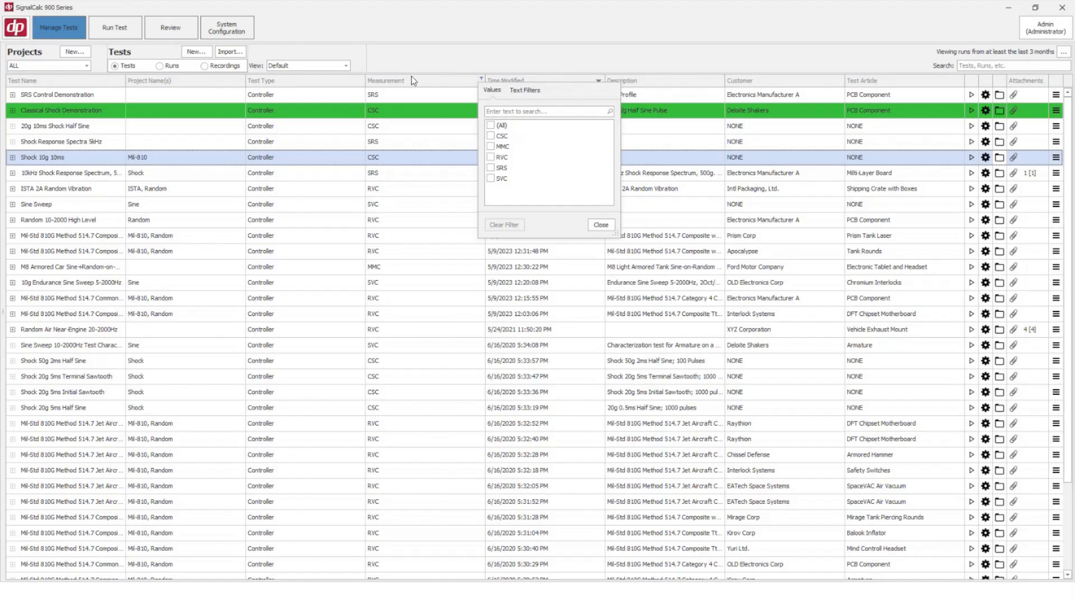
click(491, 158)
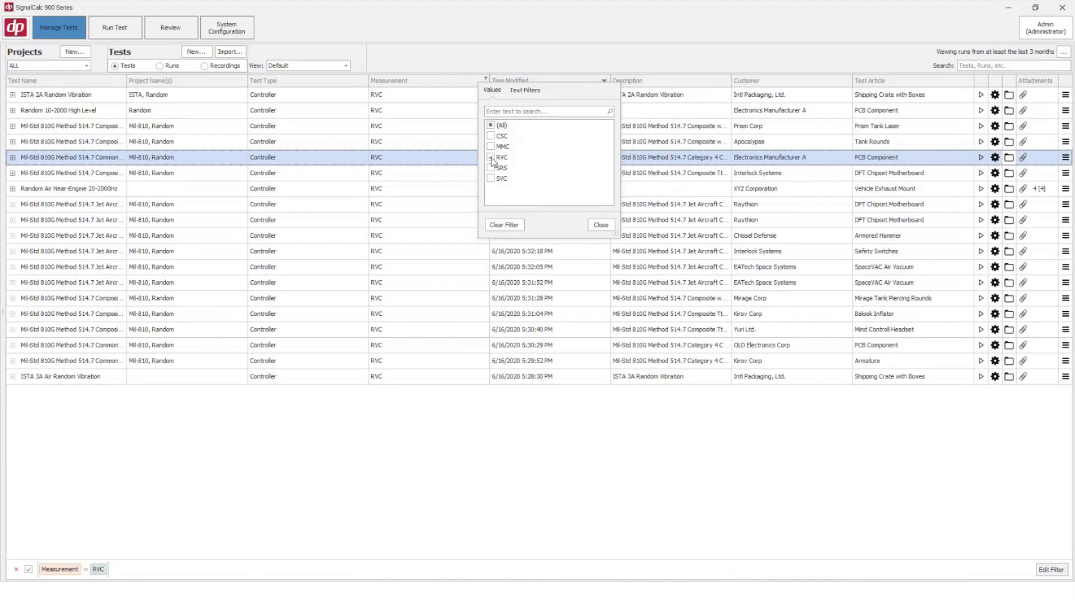
click(601, 224)
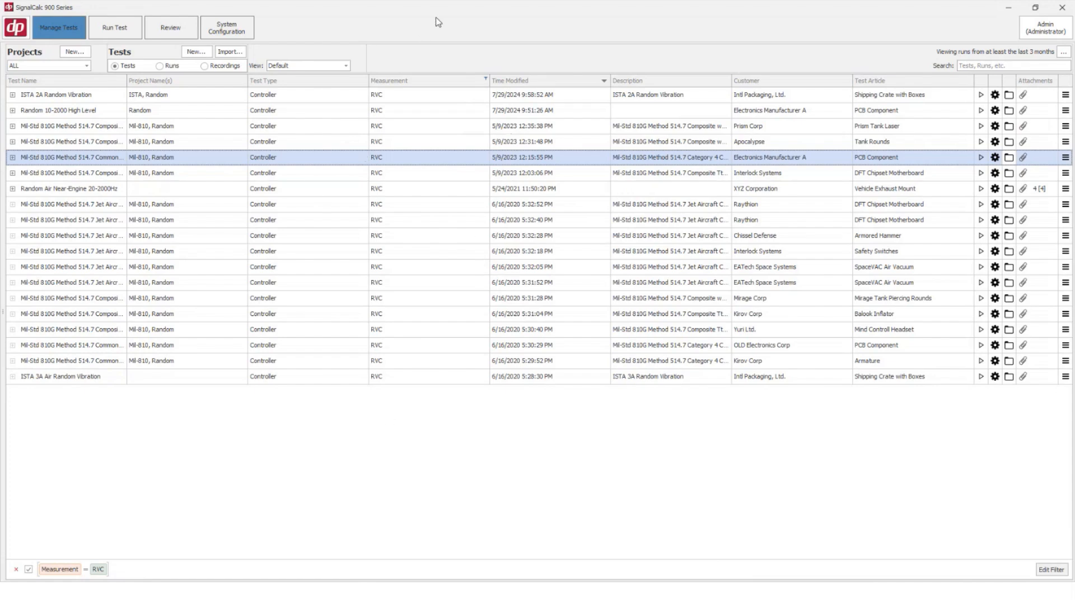
click(16, 570)
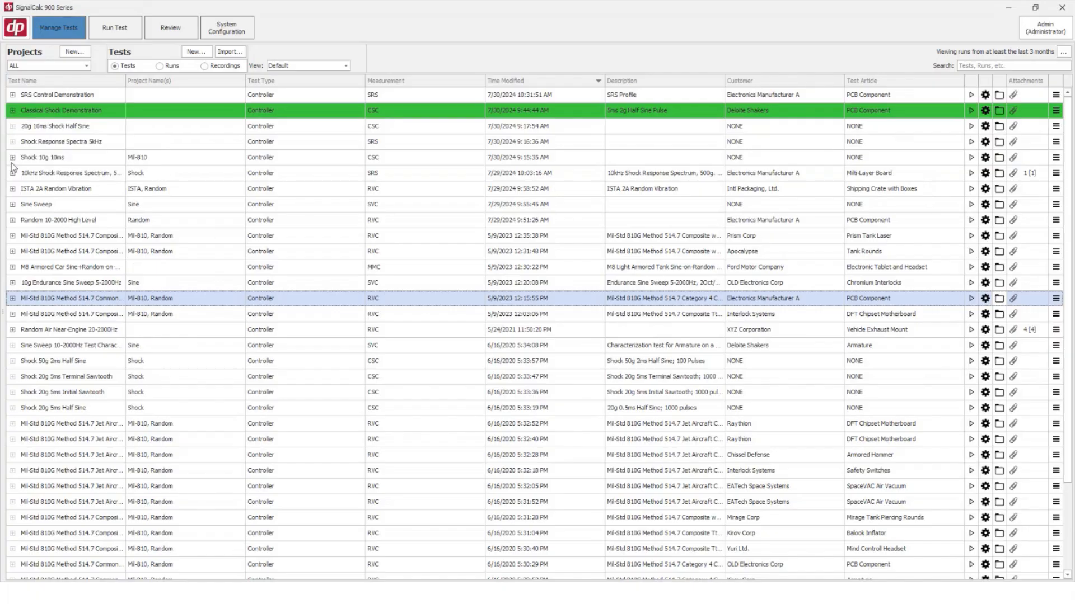
Expand the Random 10-2000 High Level test, view only its runs by operator RVS, and remove that filter.
click(13, 220)
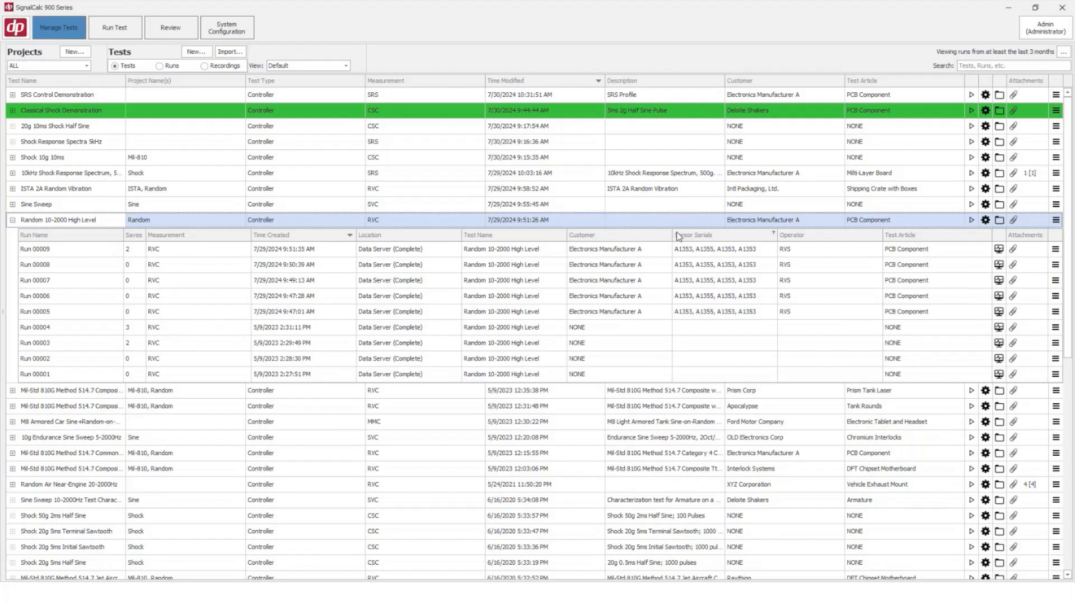
click(877, 234)
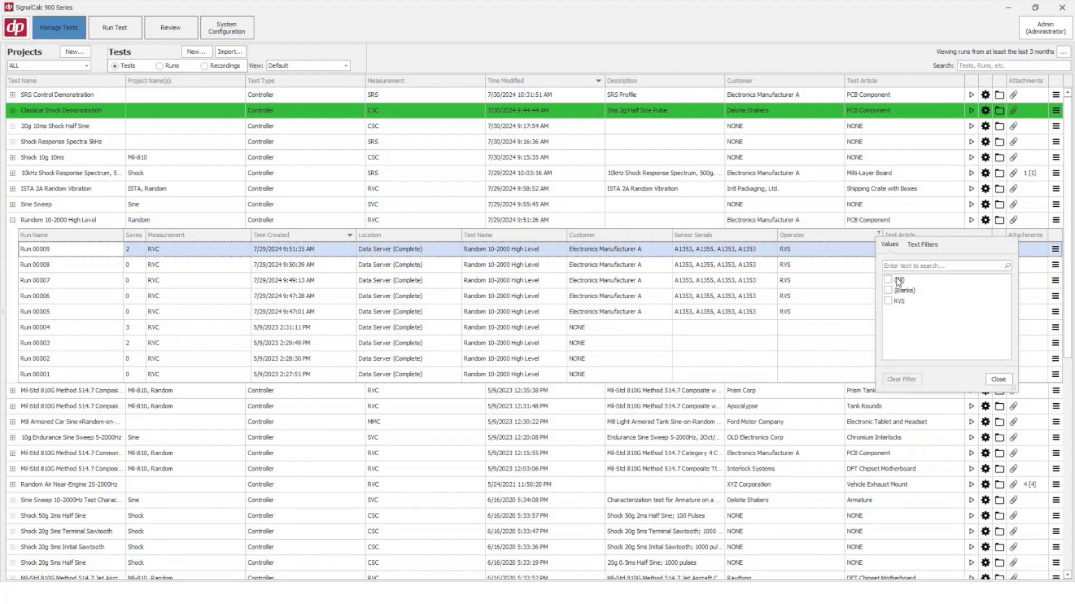
click(889, 302)
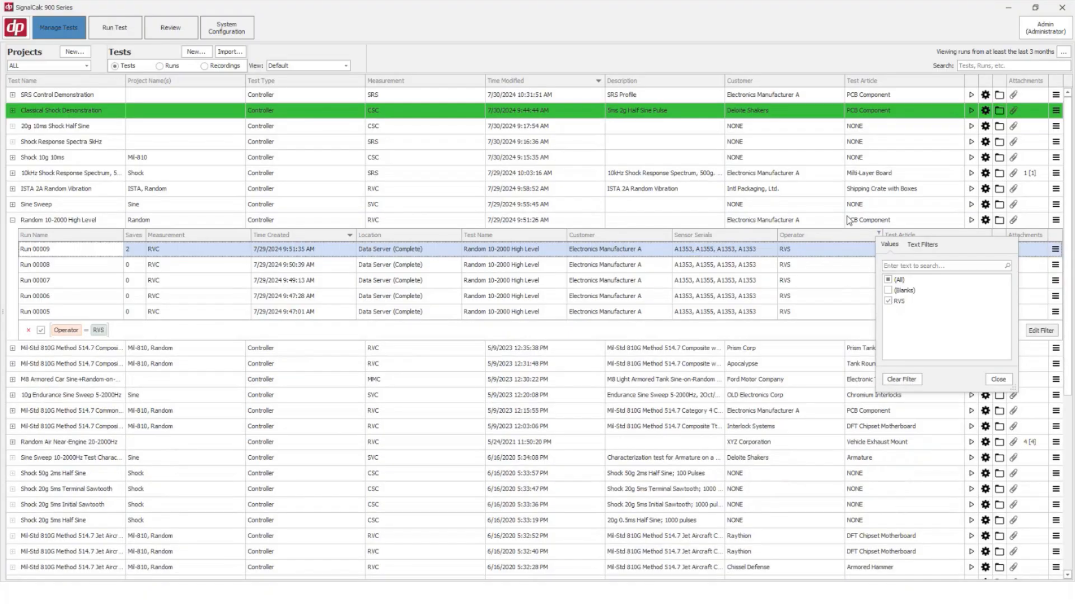
click(995, 383)
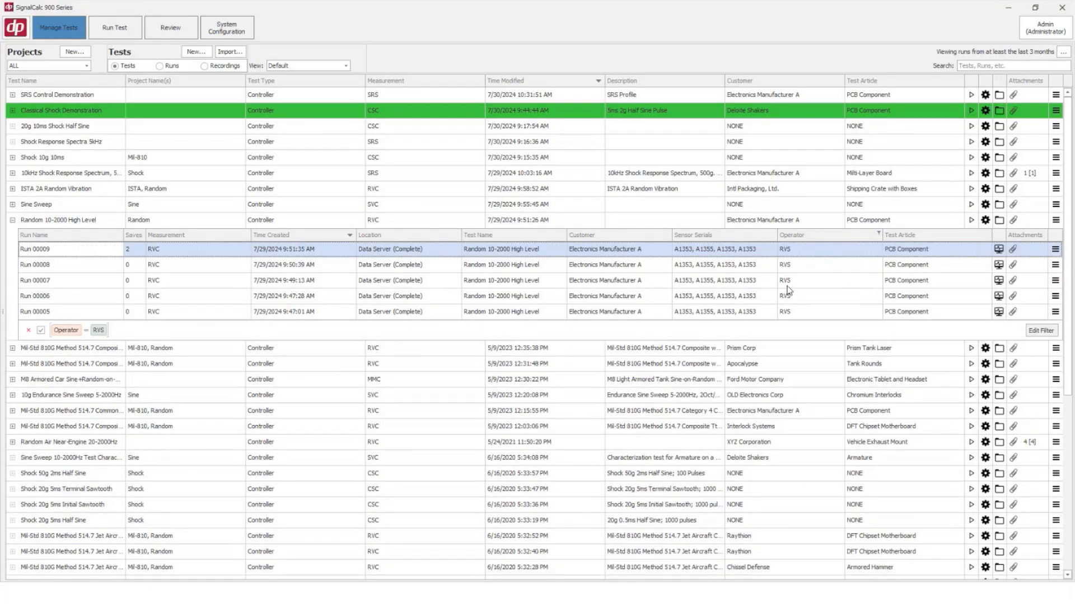
click(28, 330)
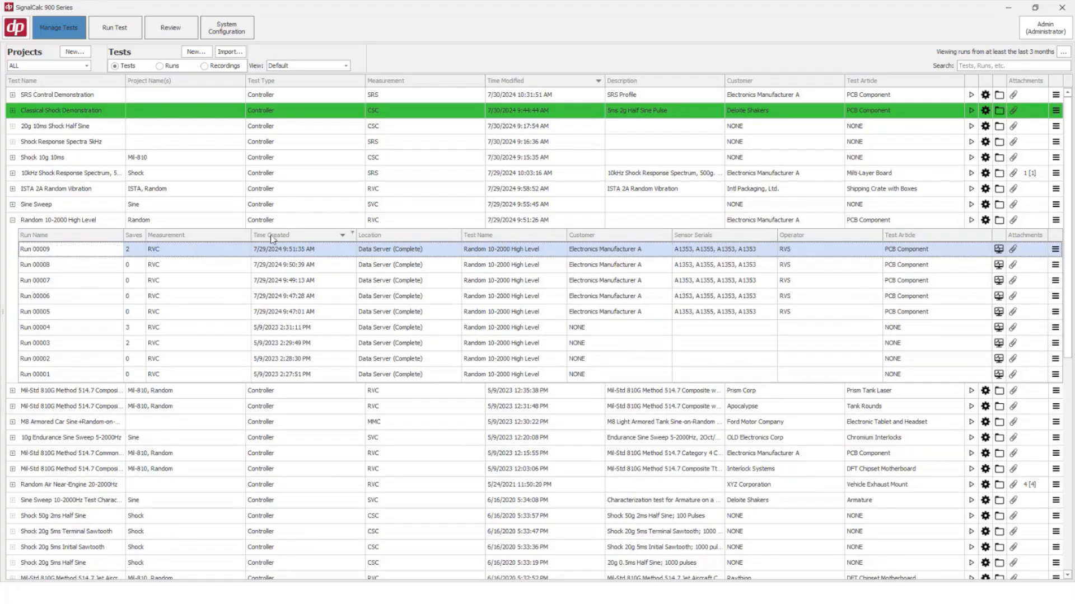
View the Random 10-2000 High Level runs oldest first by creation time, restore newest-first order, and collapse the test.
click(287, 238)
click(301, 238)
click(315, 236)
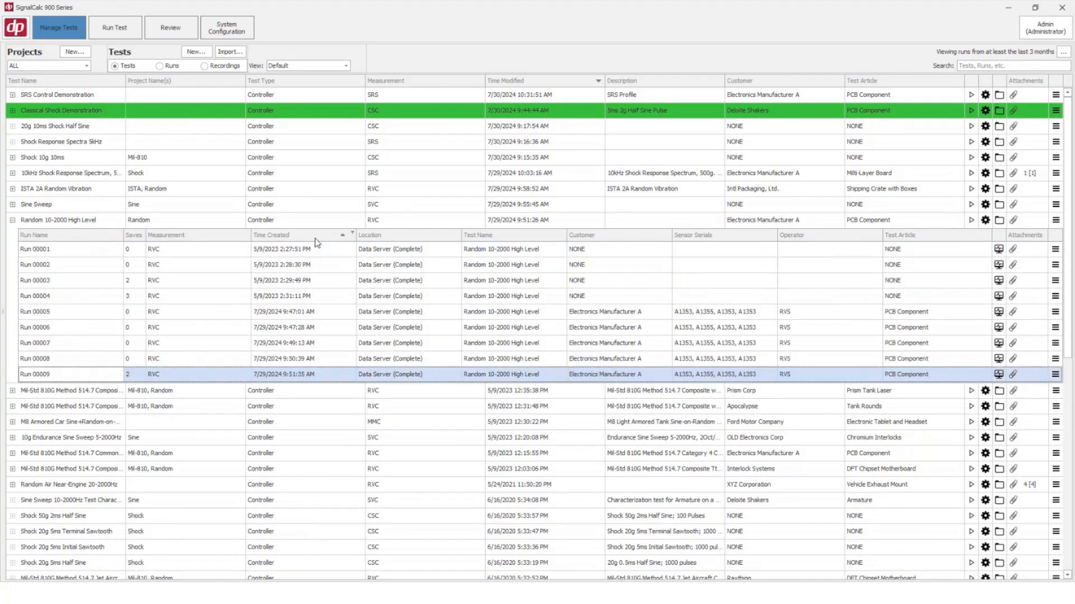
click(305, 237)
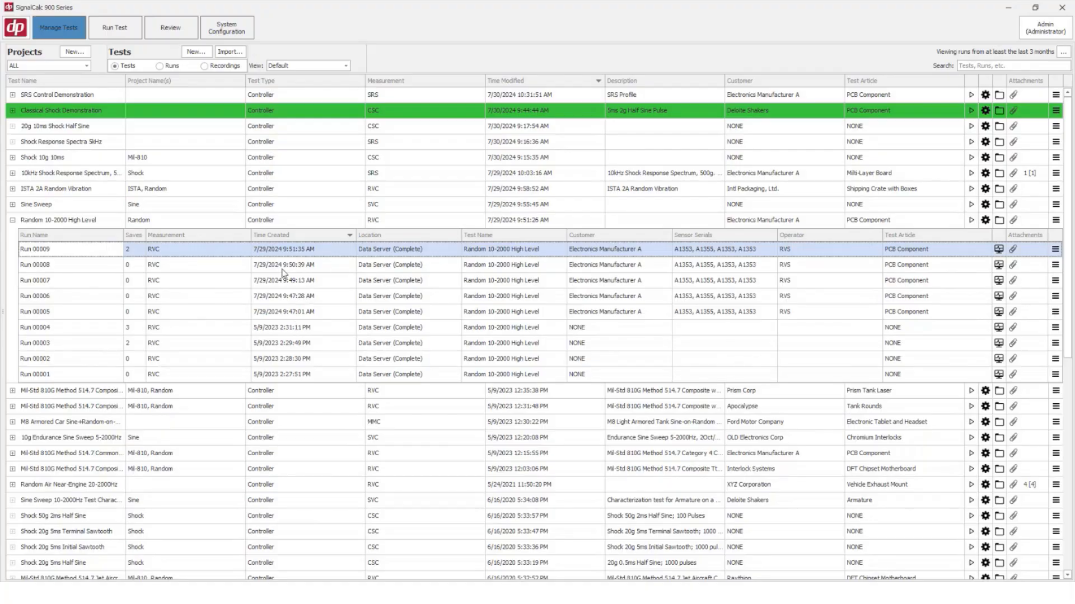
click(13, 220)
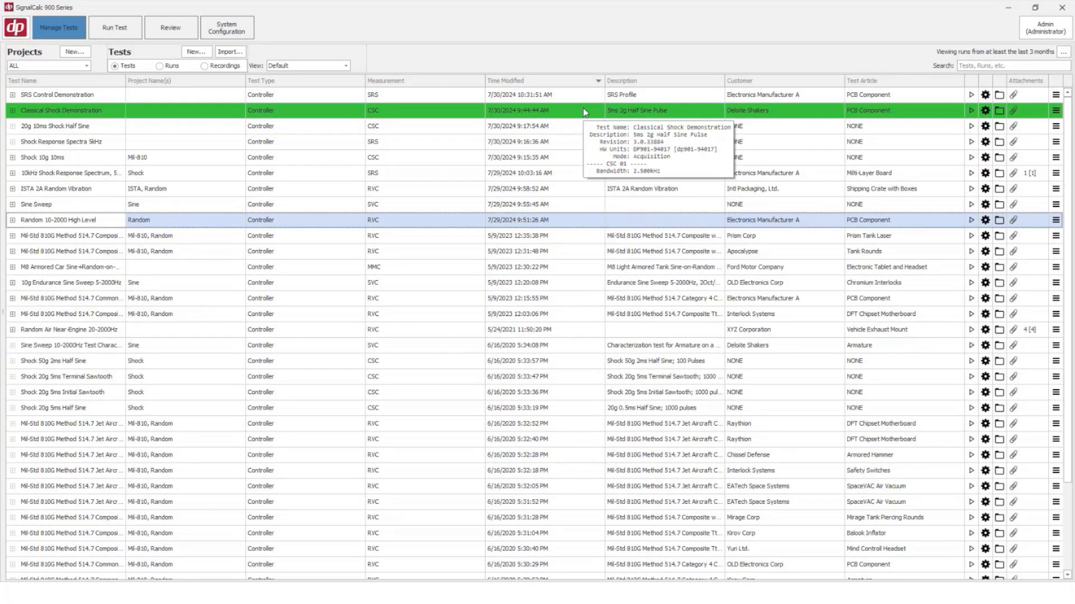
mouse_move(562, 187)
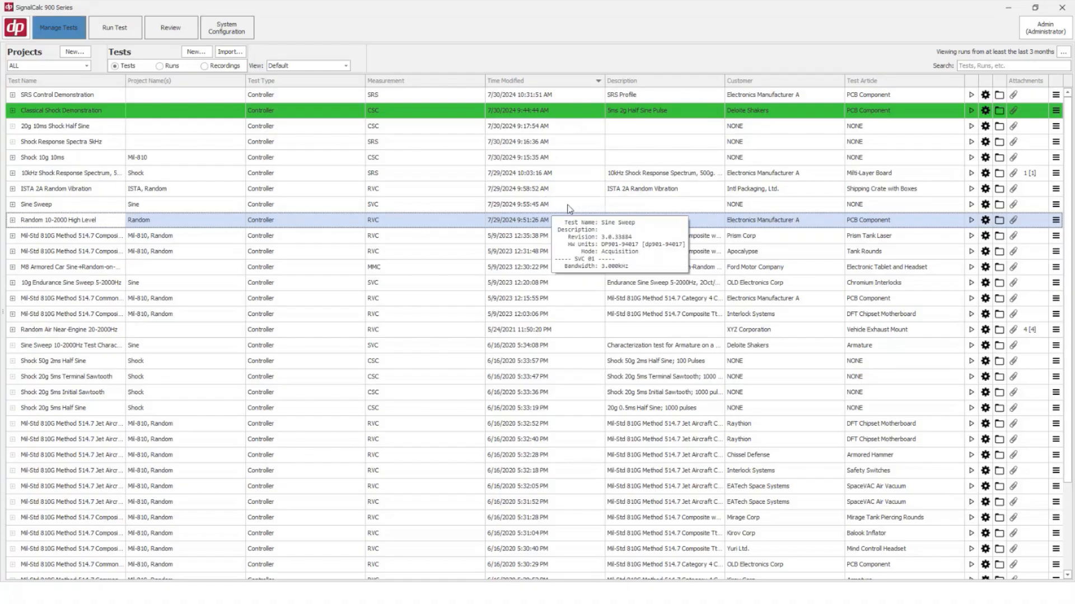
Expand the Shock 10g 10ms test and the 10kHz Shock Response Spectrum test to view their runs.
mouse_move(926, 136)
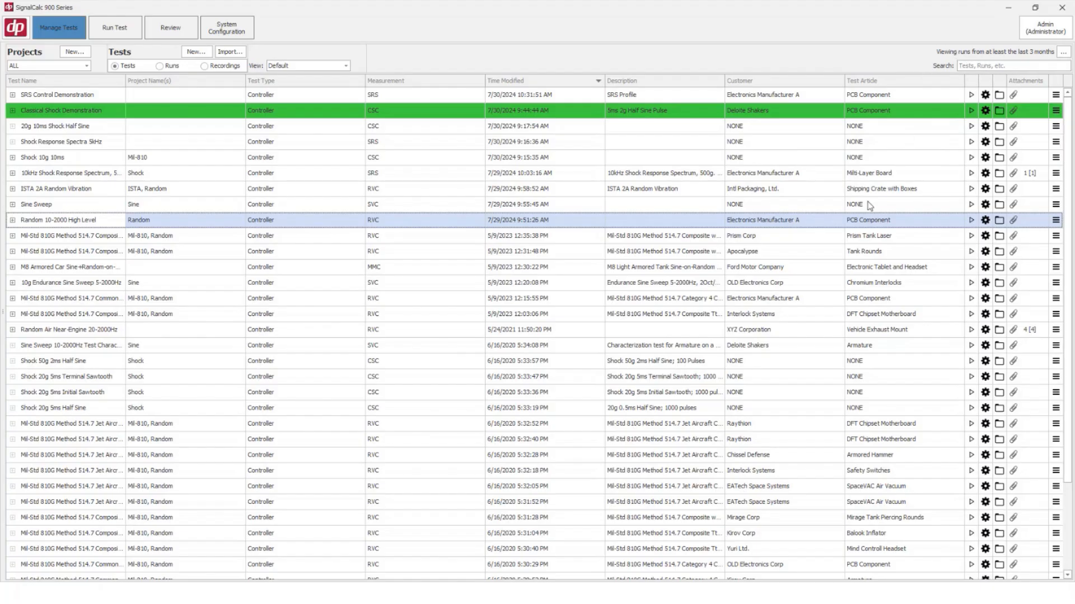
click(972, 65)
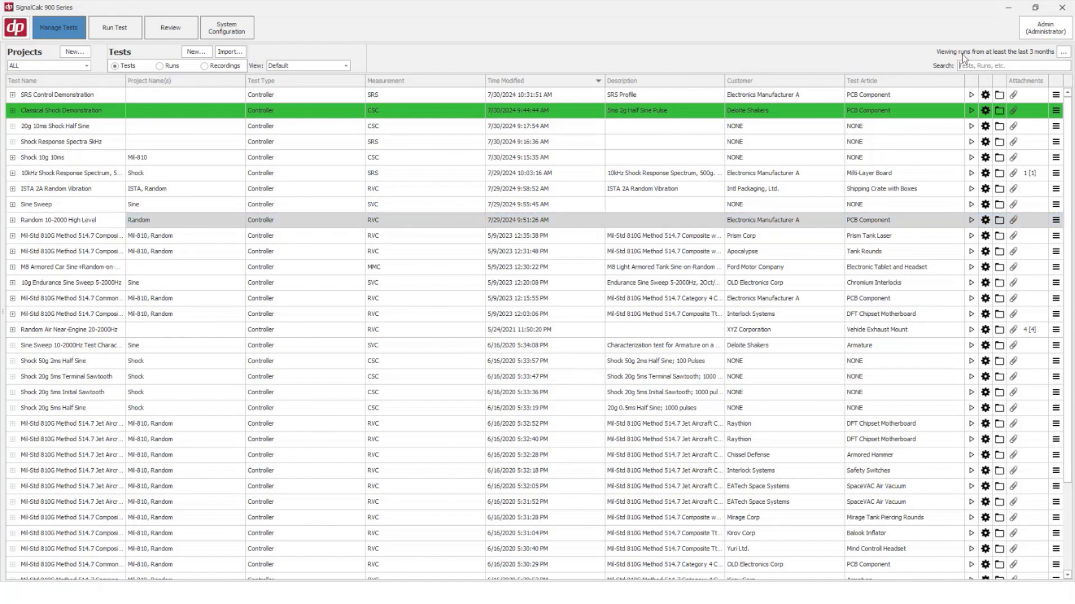
click(996, 65)
click(13, 159)
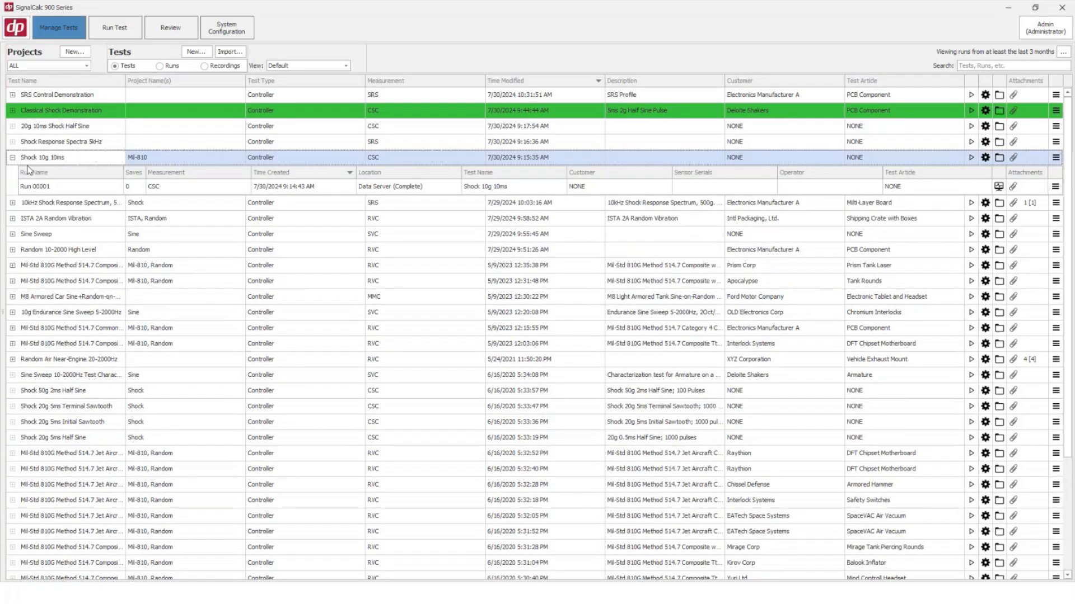
click(12, 203)
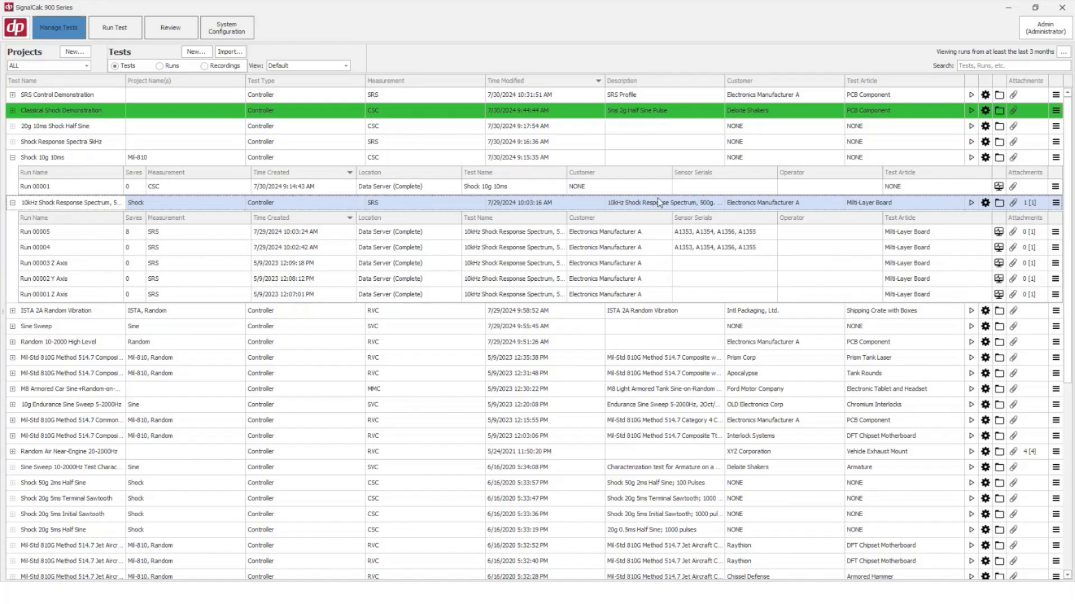
Search the tests and runs for Random, replace that search with Electronics, and examine the matching runs of Random 10-2000 High Level.
click(988, 65)
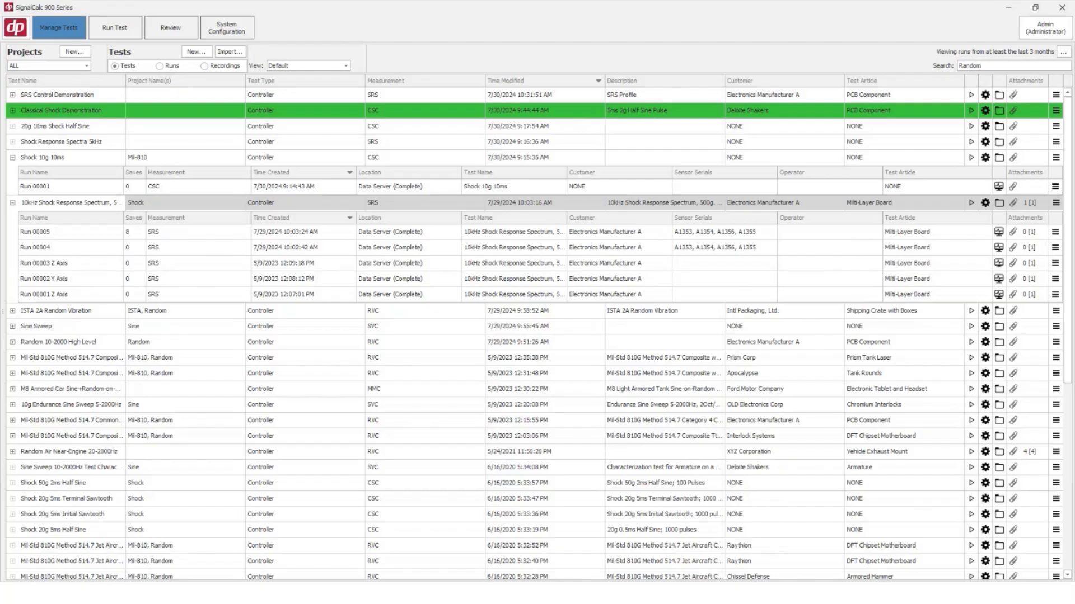
key(Return)
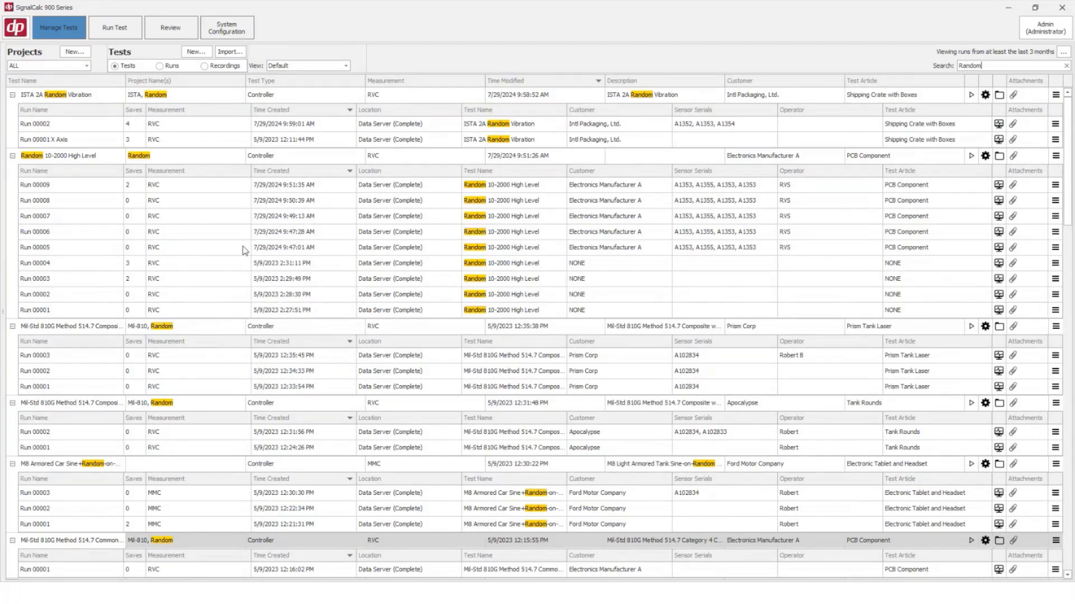
double_click(984, 66)
click(1066, 65)
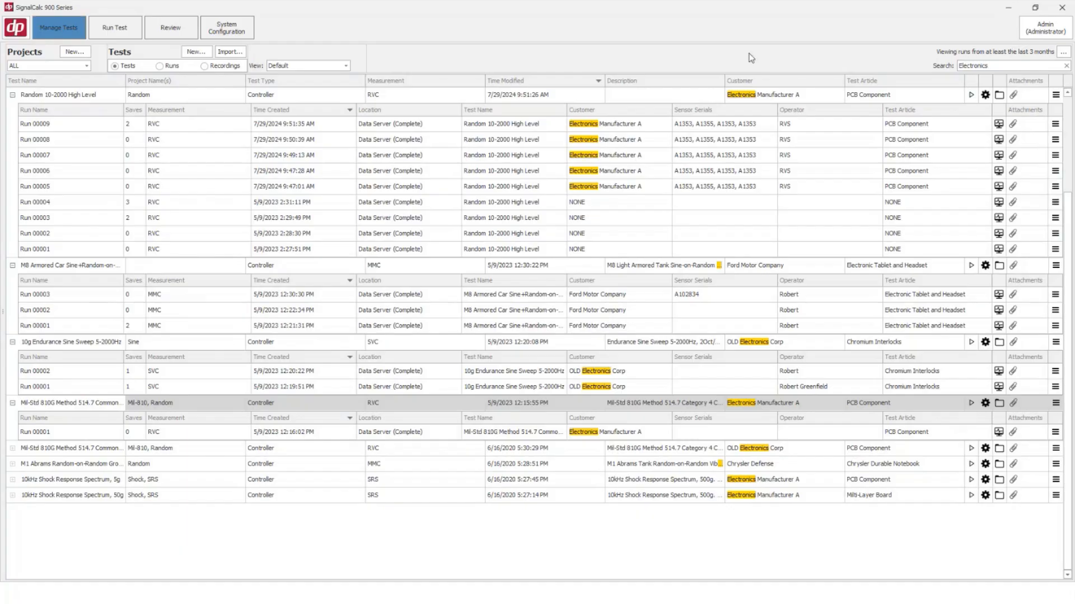
click(614, 128)
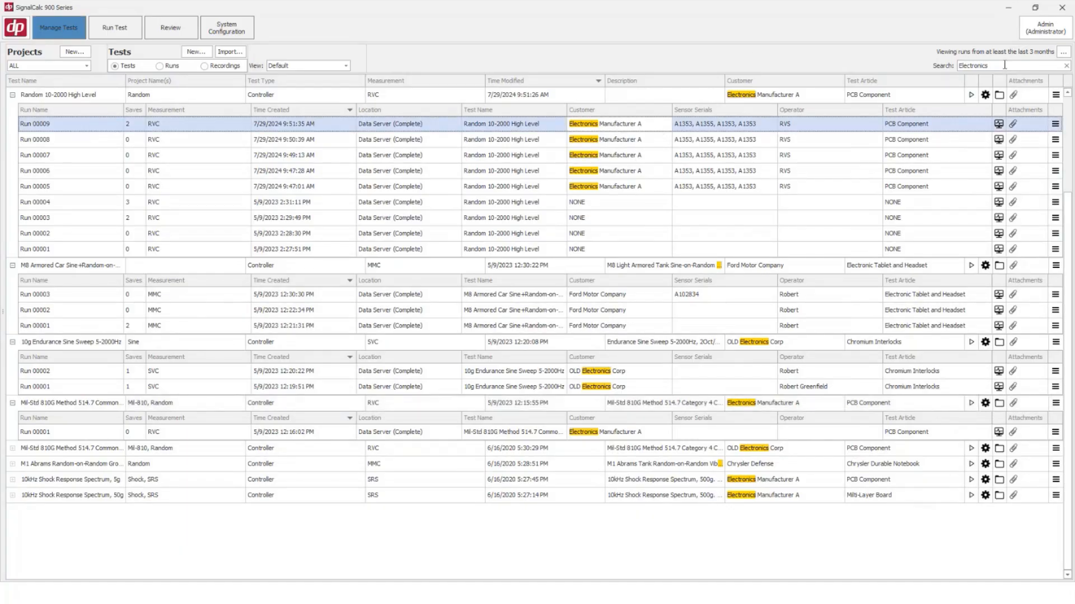
click(602, 144)
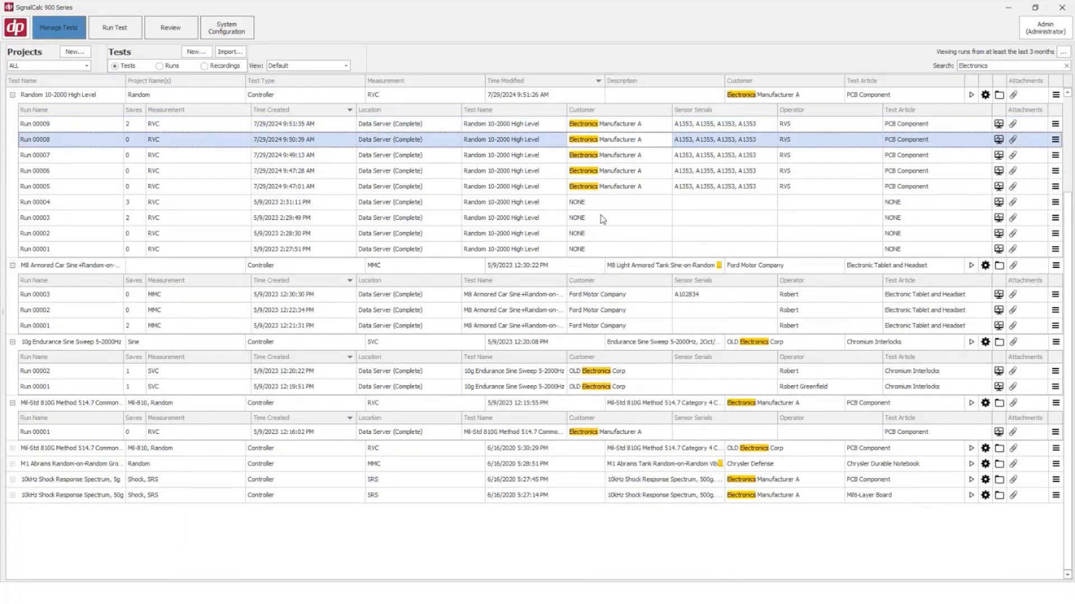
Search the tests and runs for sensor serials containing A13, and clear the search after viewing the matches.
click(1066, 66)
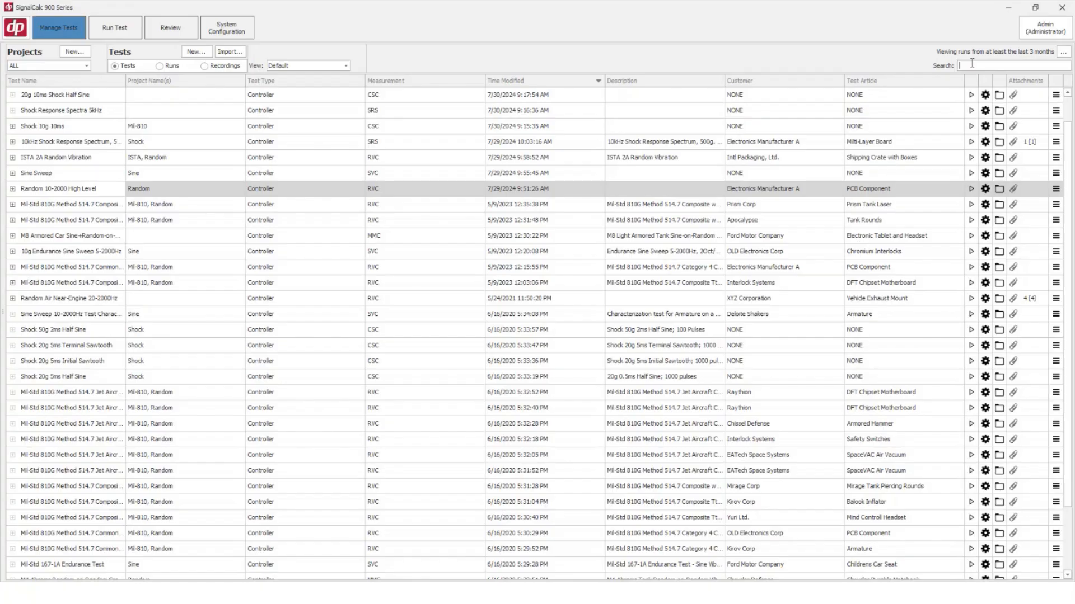
text(A13)
key(Return)
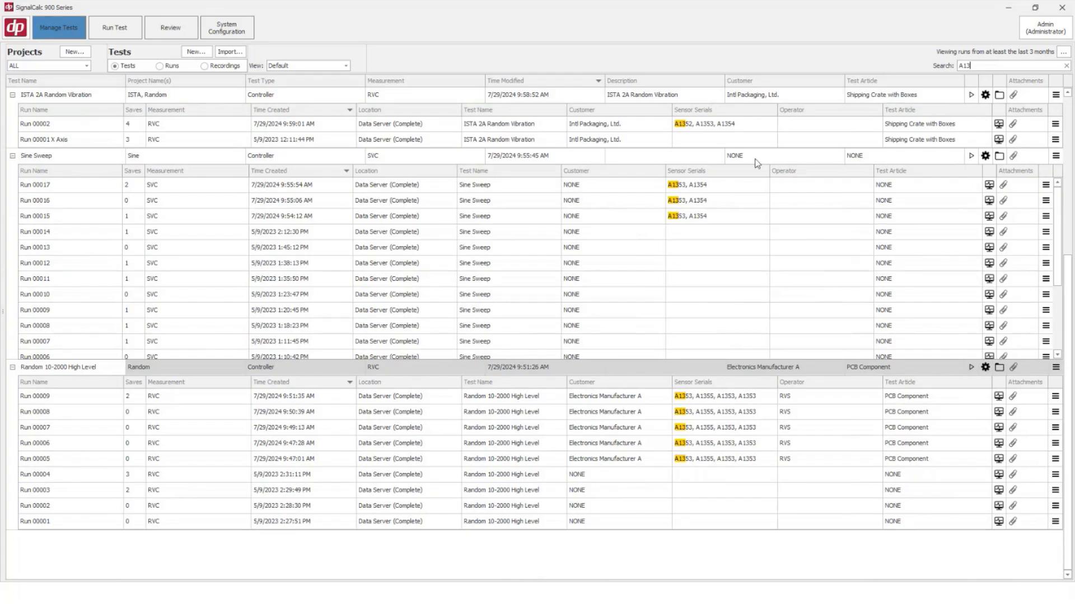
click(707, 128)
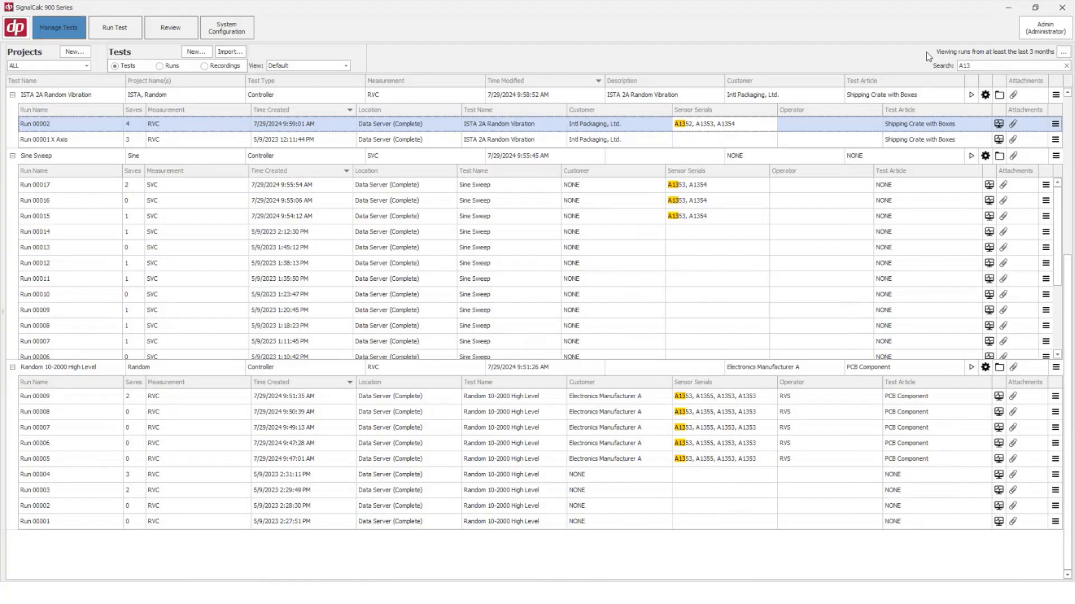
click(1067, 66)
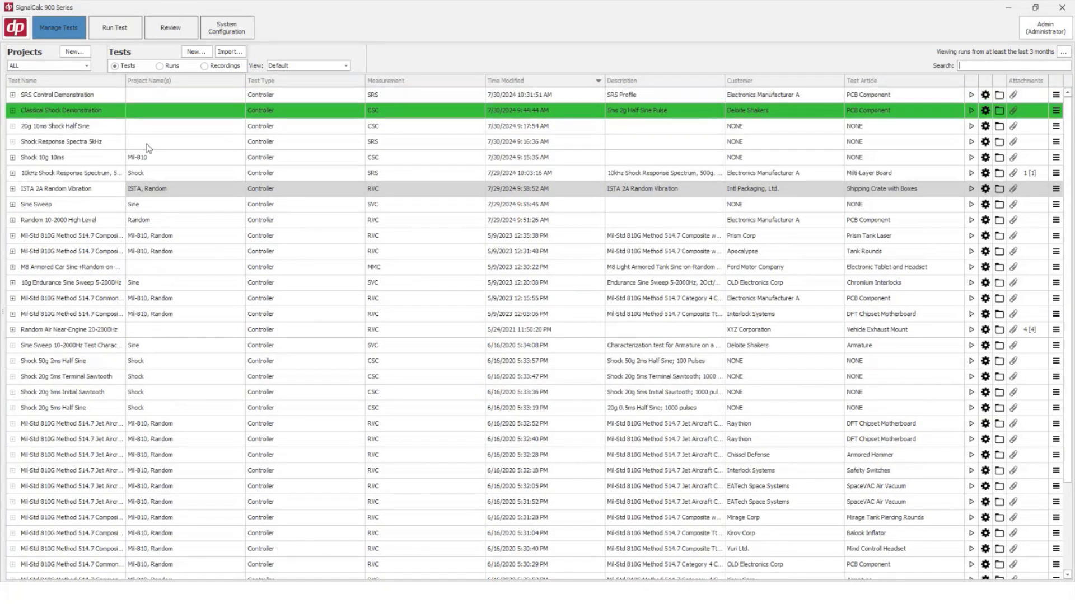
click(147, 100)
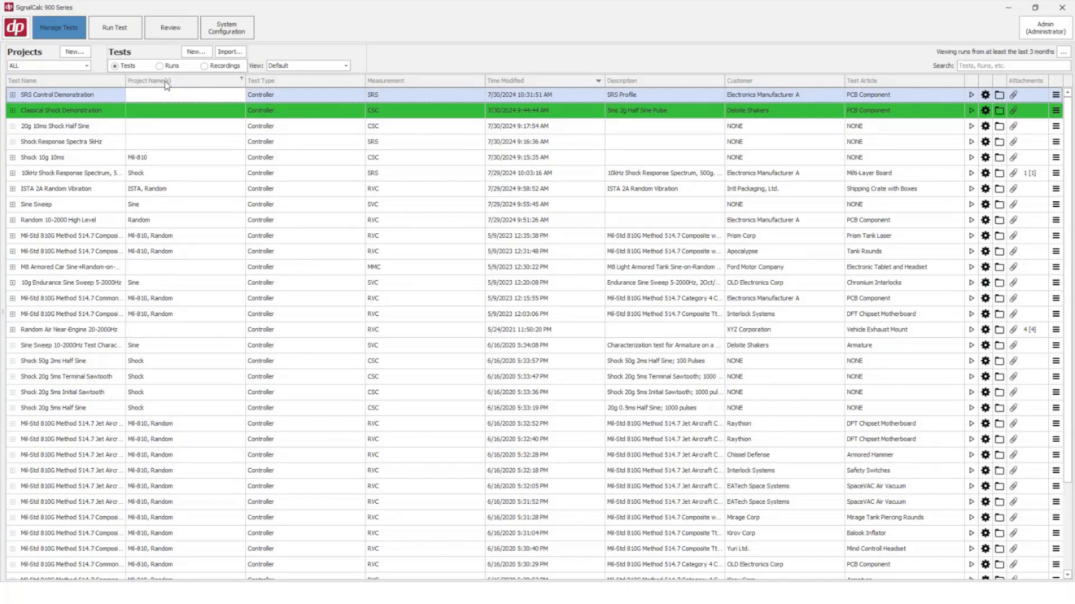
mouse_move(287, 105)
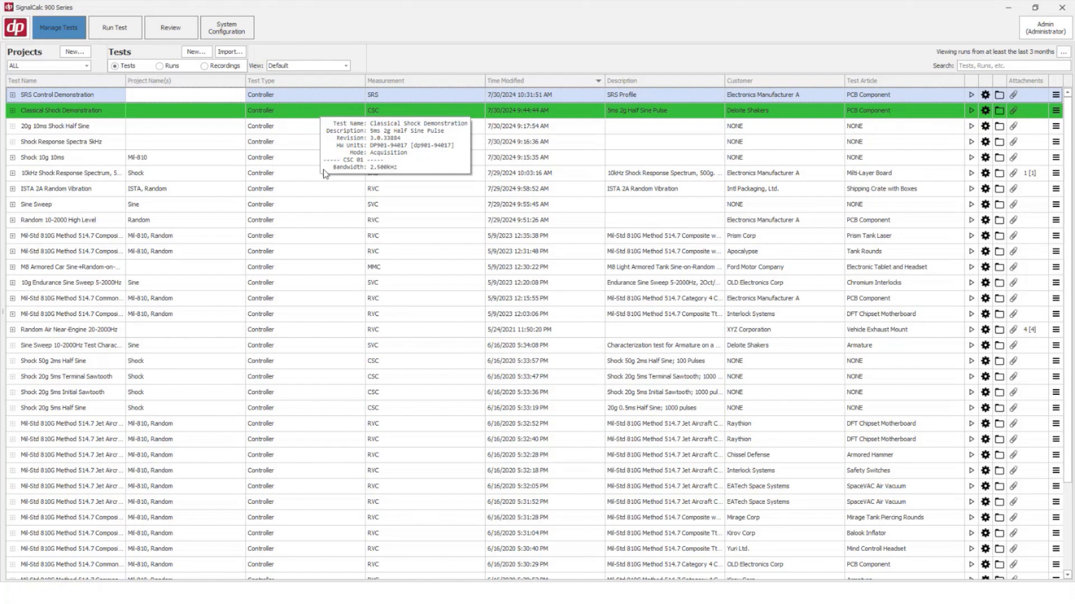
mouse_move(322, 181)
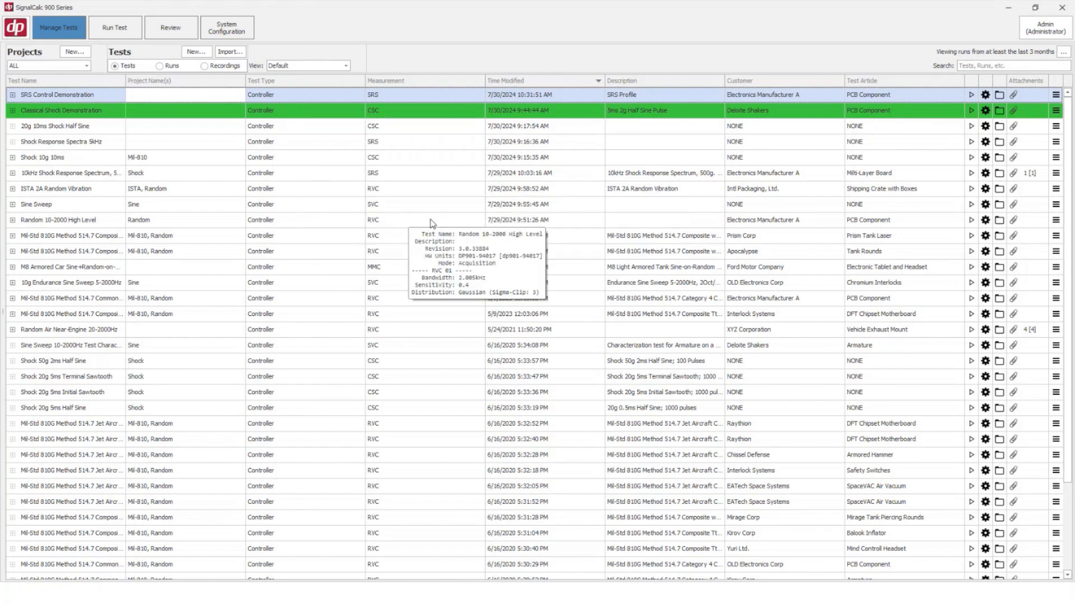
mouse_move(562, 284)
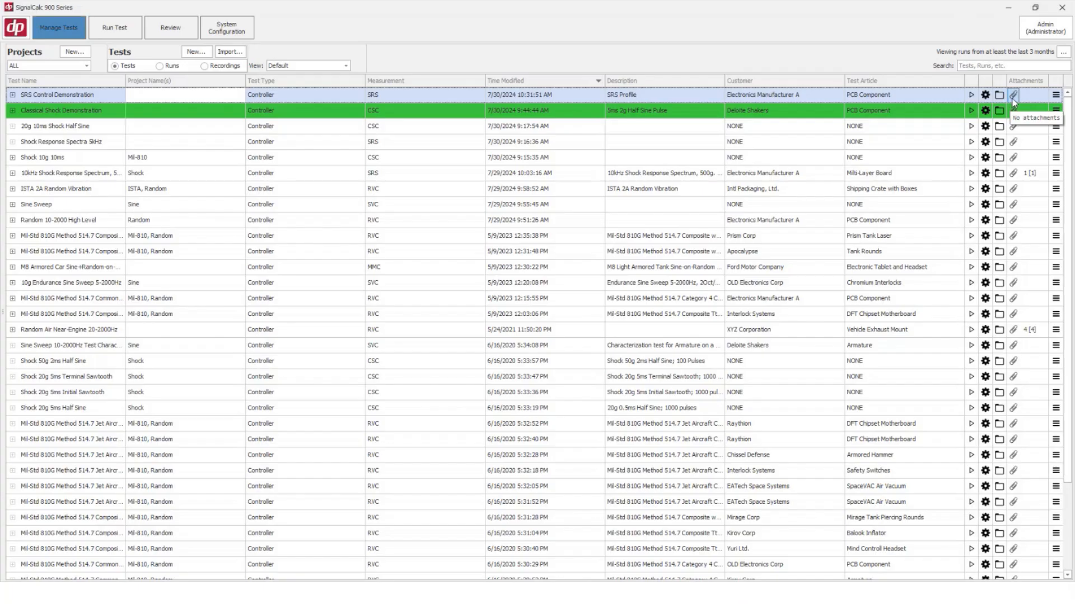
mouse_move(861, 271)
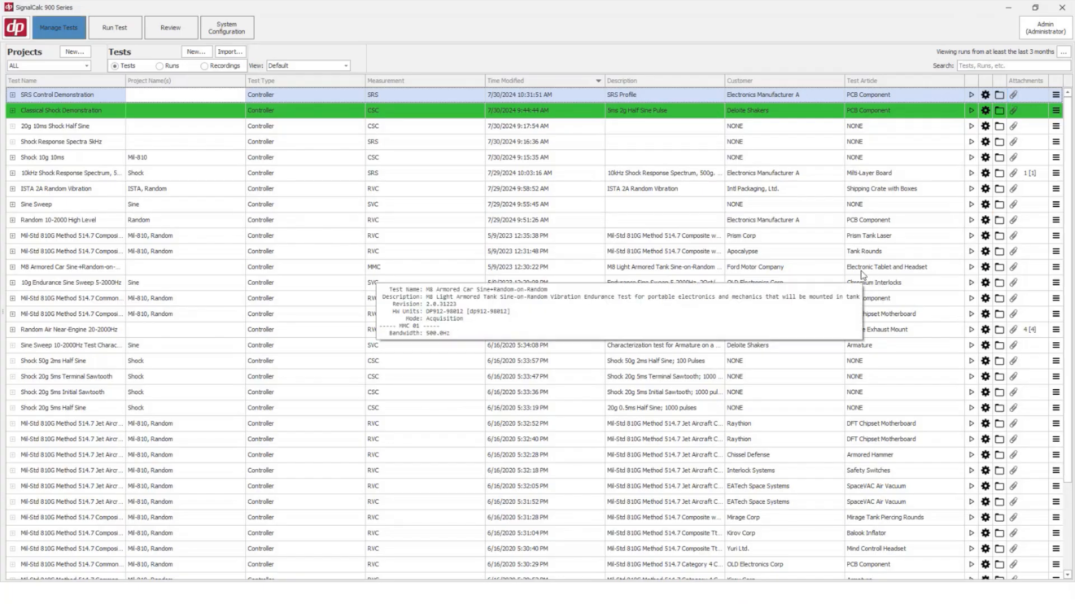
mouse_move(826, 304)
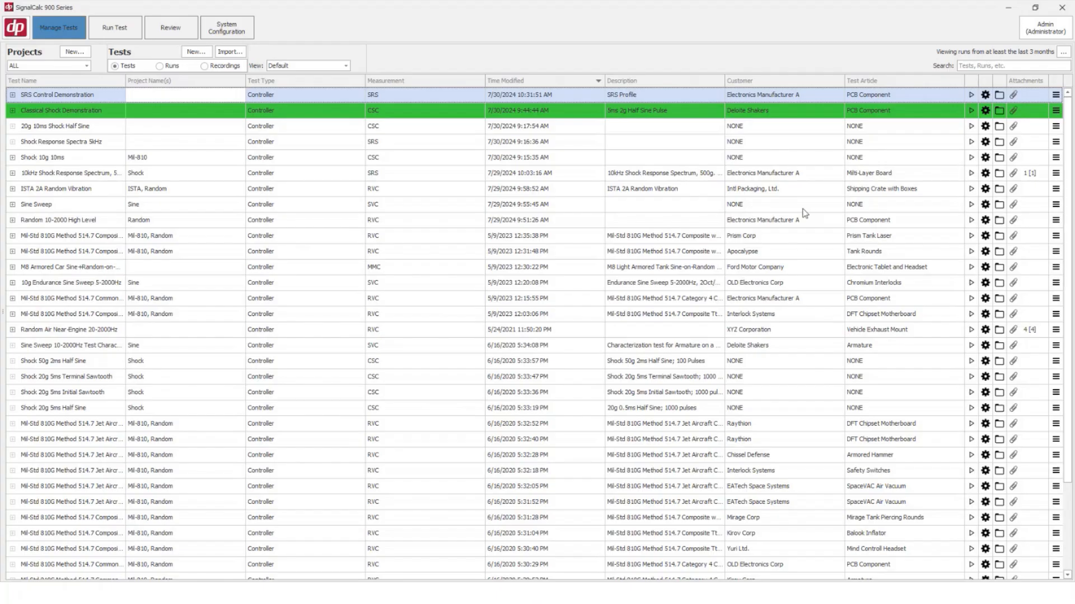
View the attachment summary of the 10kHz Shock Response Spectrum test and expand the test to show its runs.
click(946, 175)
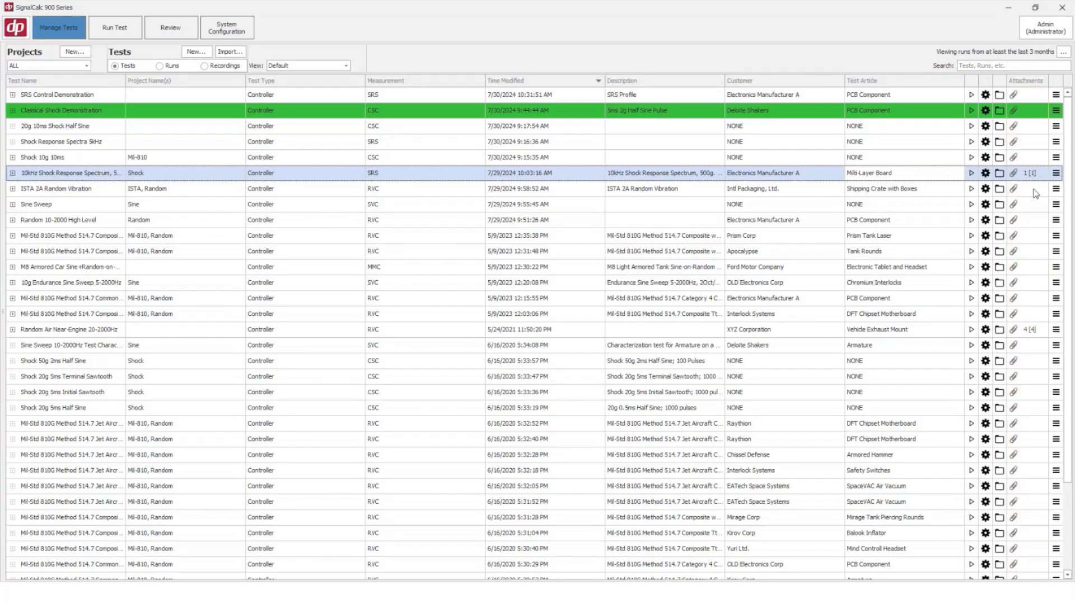
mouse_move(1033, 179)
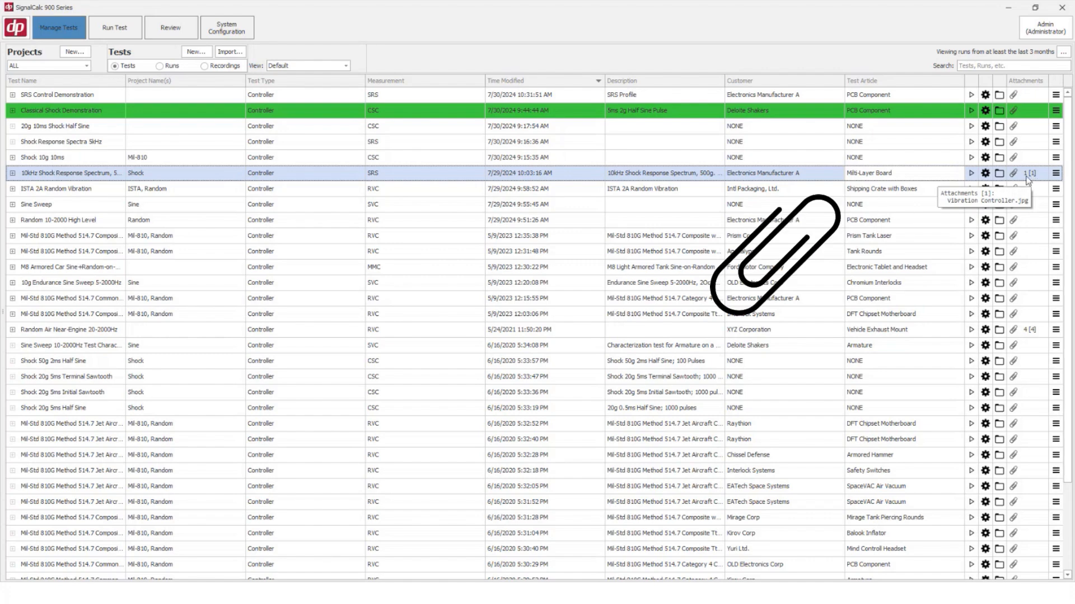
click(12, 173)
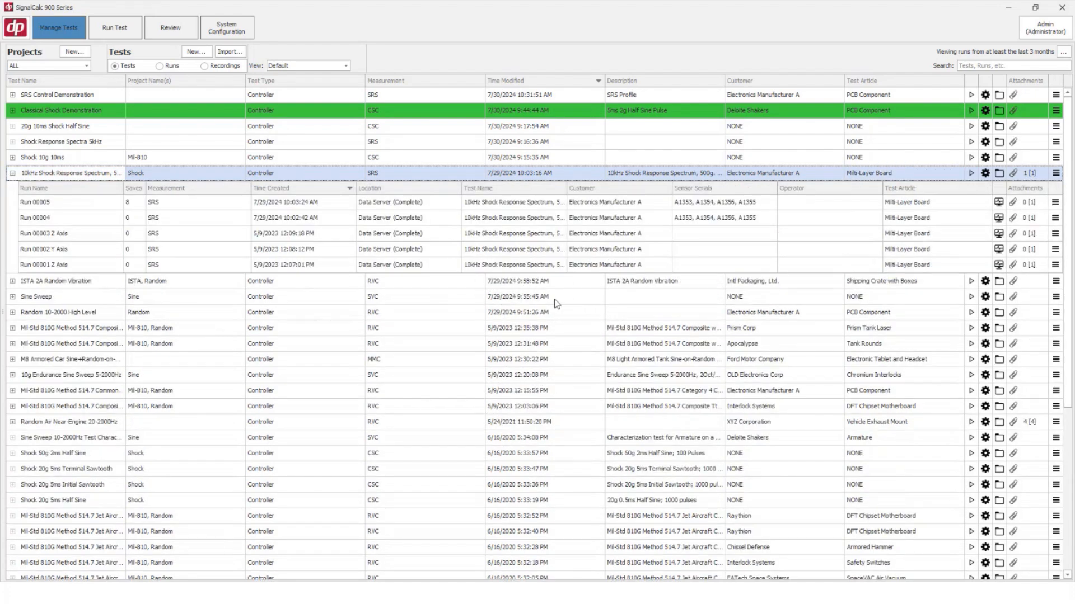
mouse_move(773, 116)
Expand the Random Air Near-Engine 20-2000Hz test and compare the attachment summaries of its runs, including Run 00010.
click(940, 425)
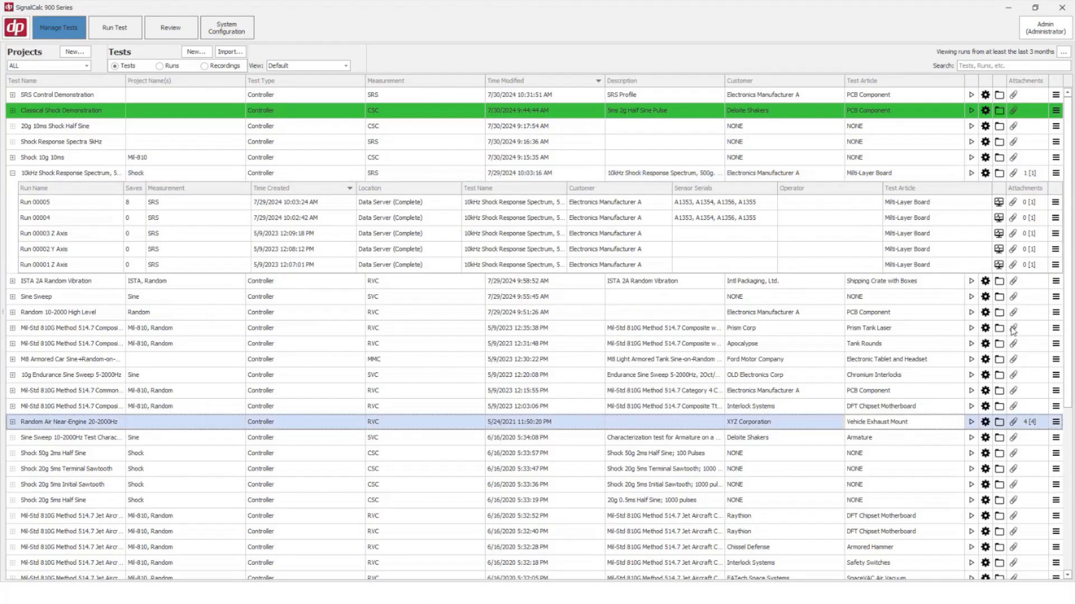
click(12, 422)
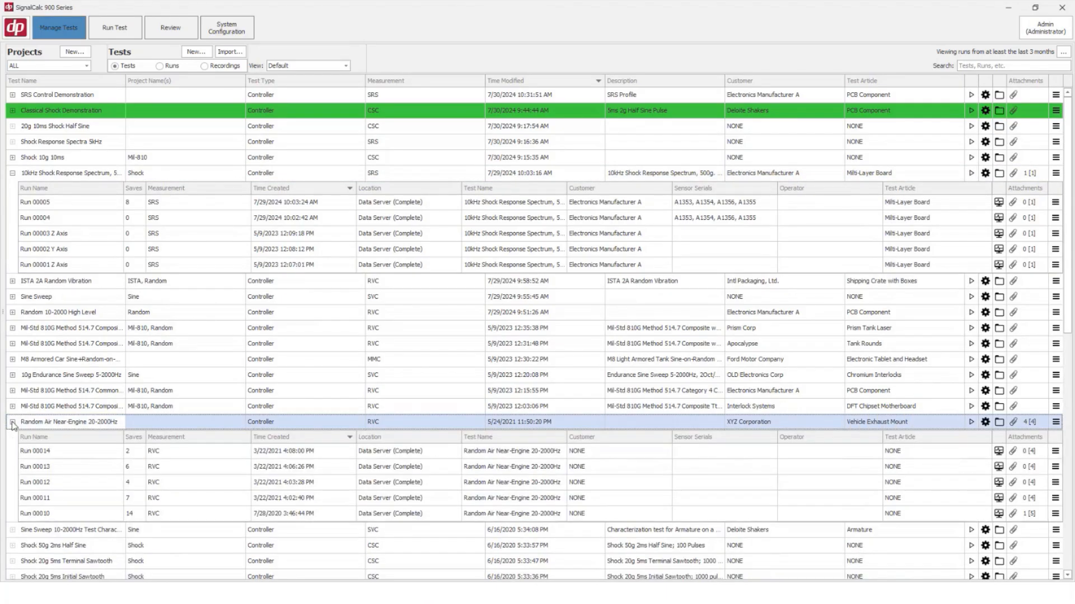
scroll(529, 379, down, 1)
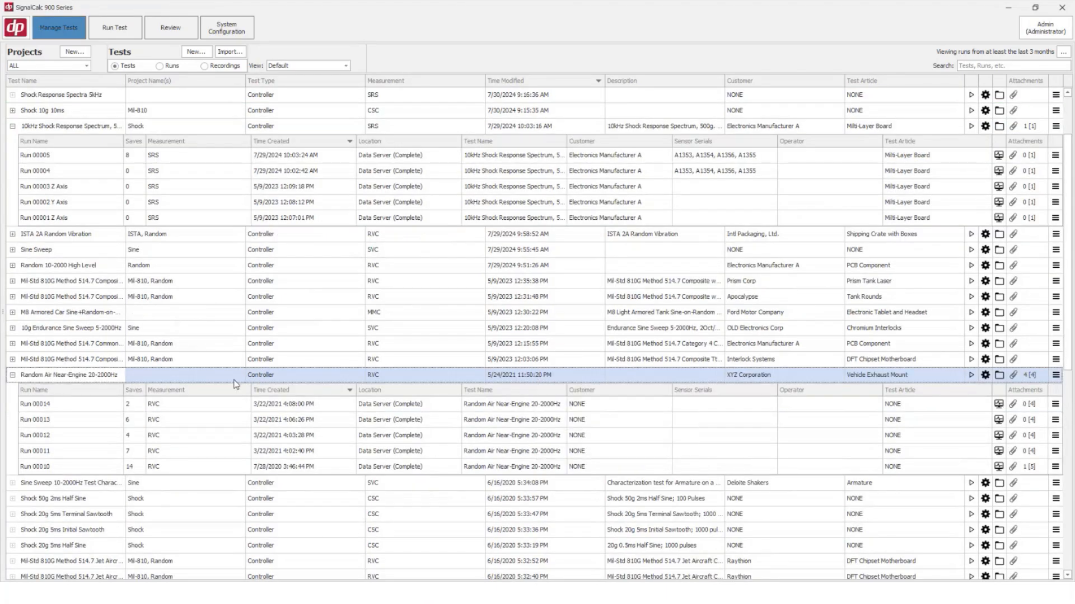
scroll(172, 372, down, 4)
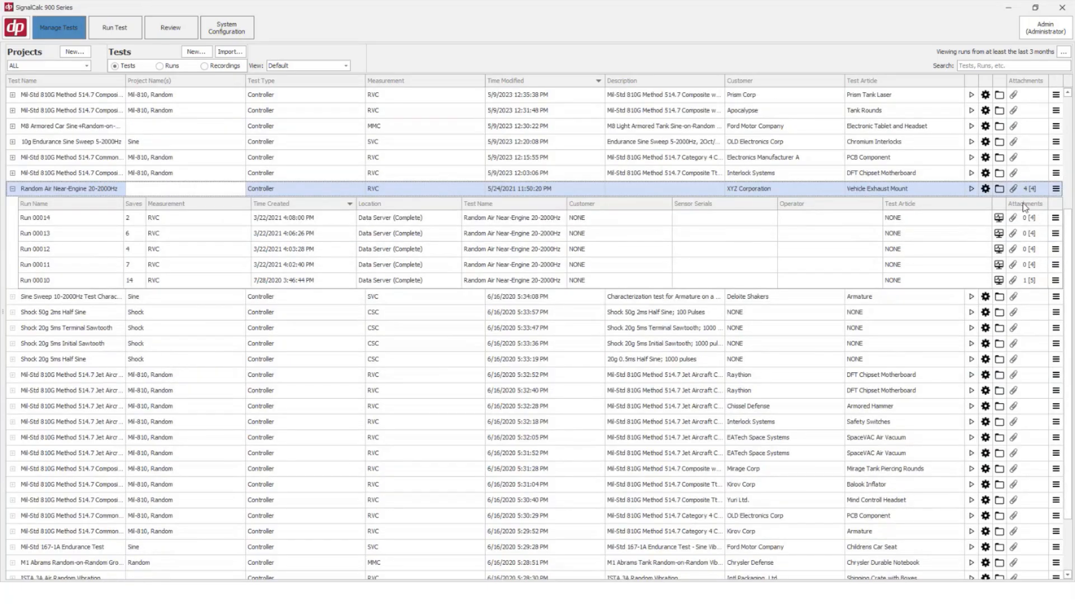
click(1030, 285)
mouse_move(1031, 287)
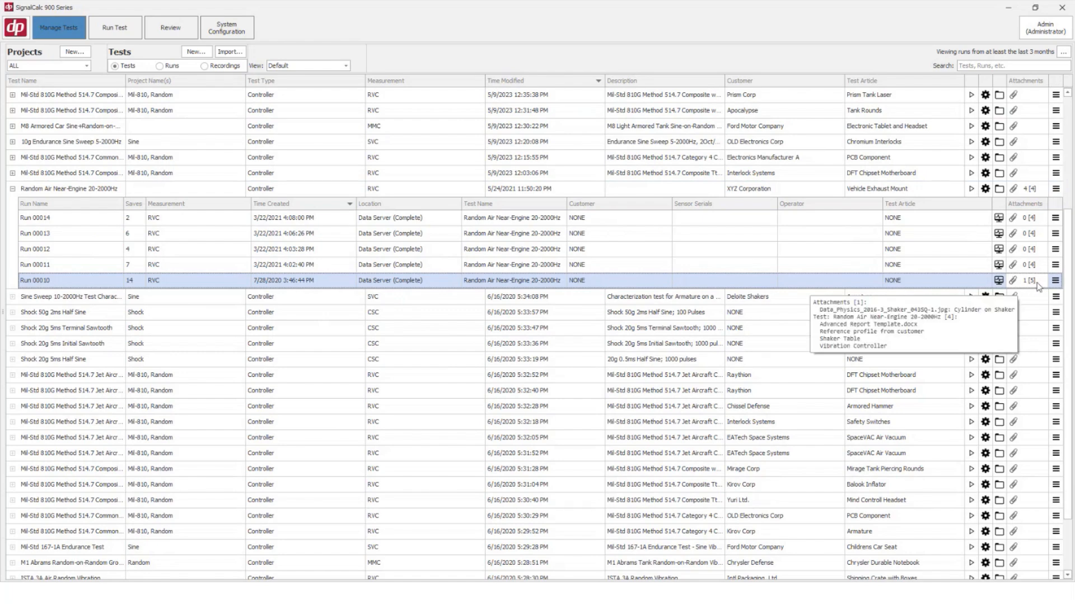
click(1034, 223)
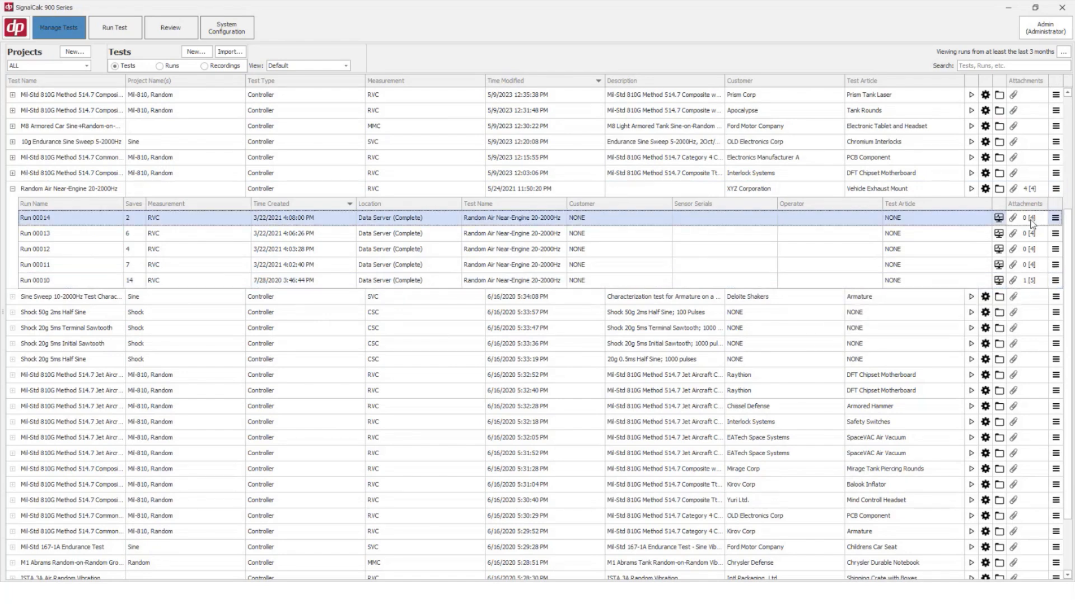
click(1040, 248)
click(1038, 268)
click(1039, 283)
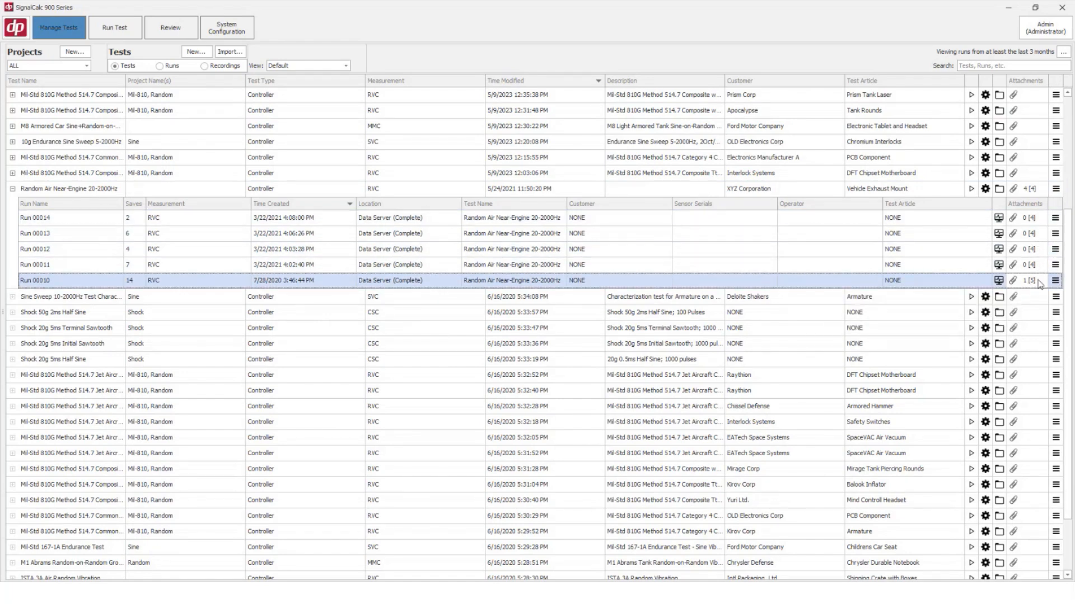
Preview the shaker image attached to Run 00010 in its attachments list, with the Run column widened, and close the list.
click(1014, 282)
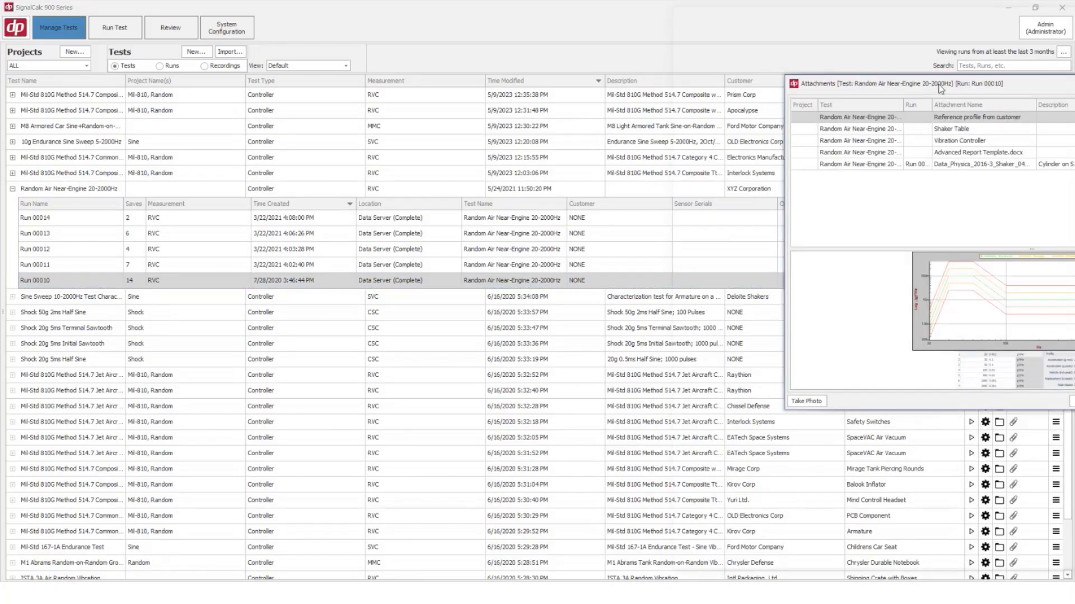
drag(945, 89, 373, 102)
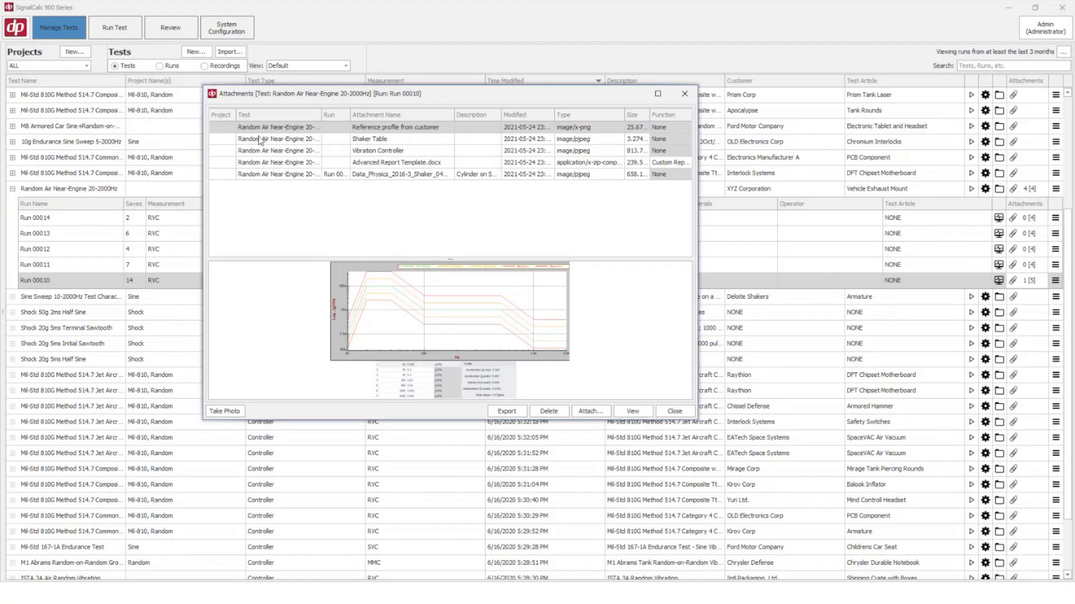
drag(321, 118, 315, 117)
drag(236, 116, 226, 115)
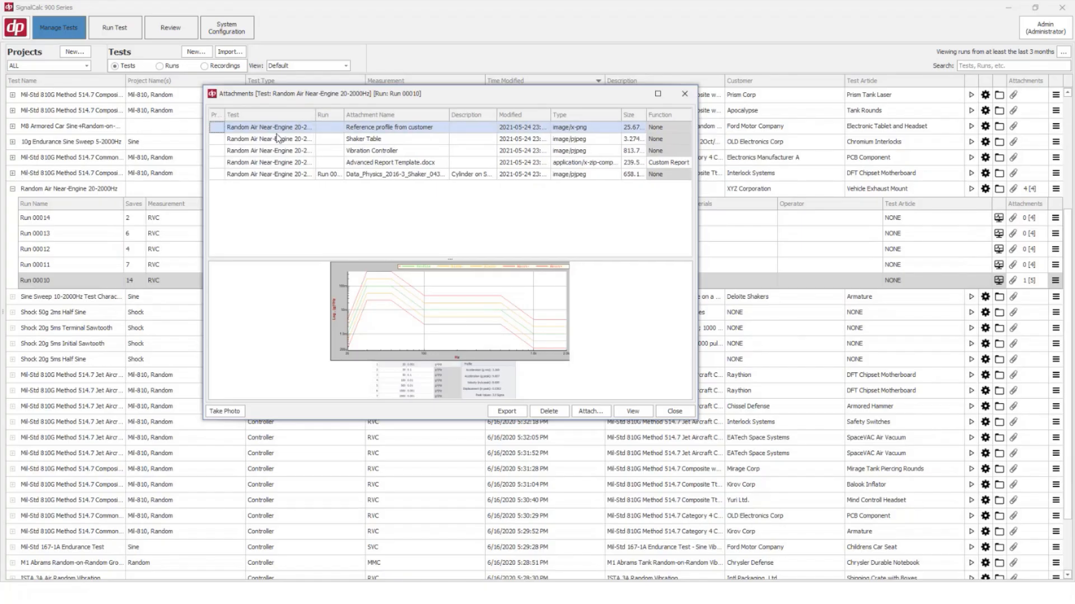
drag(343, 115, 385, 115)
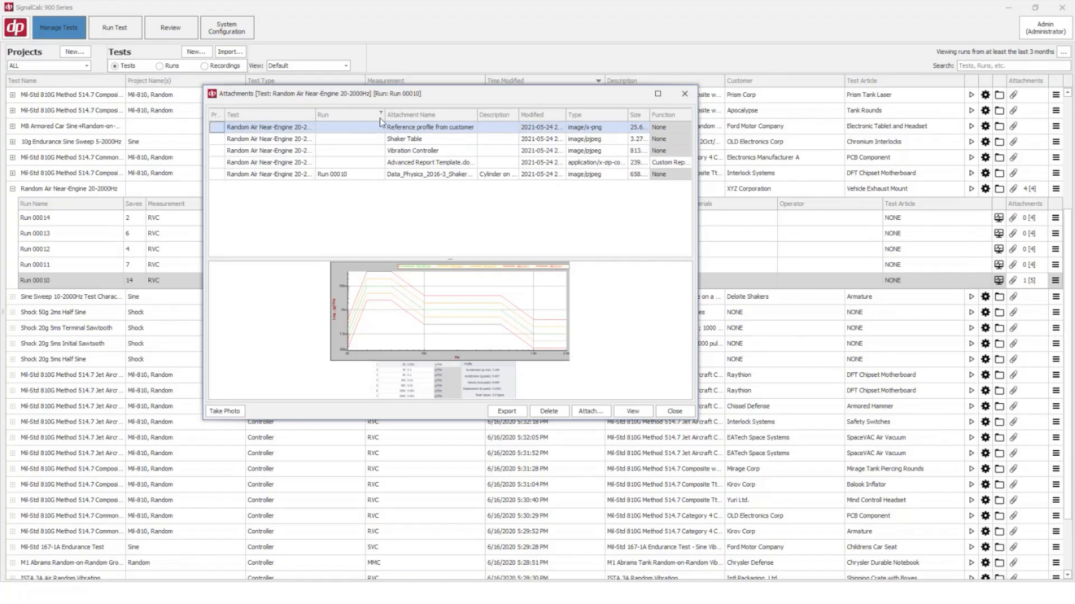
click(346, 175)
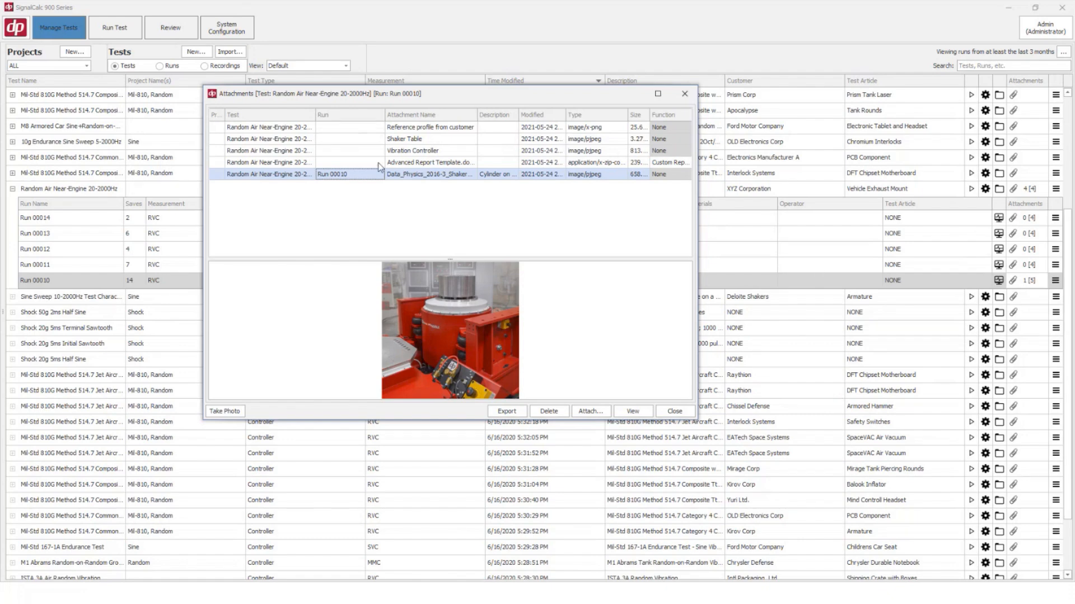
click(685, 94)
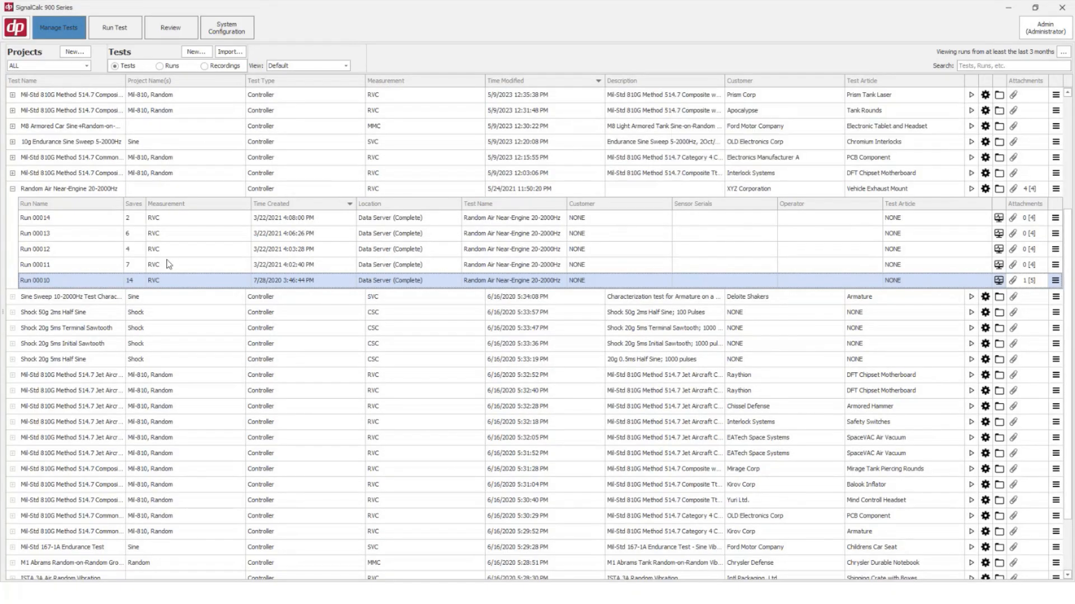
Open Run 00010 for review and generate a quick report with the image options for the run and test set.
double_click(157, 282)
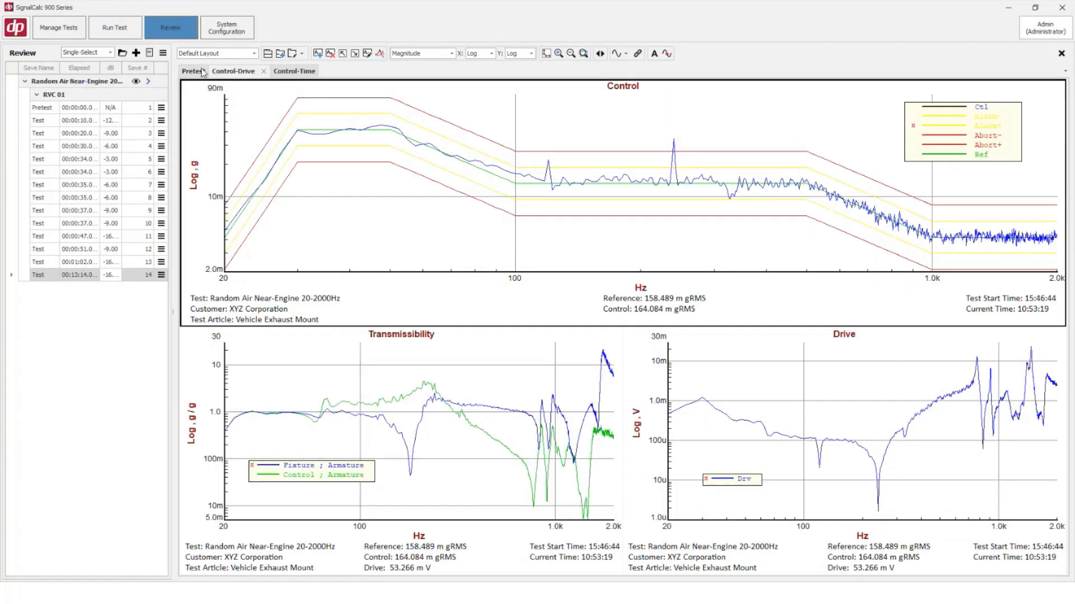
click(149, 53)
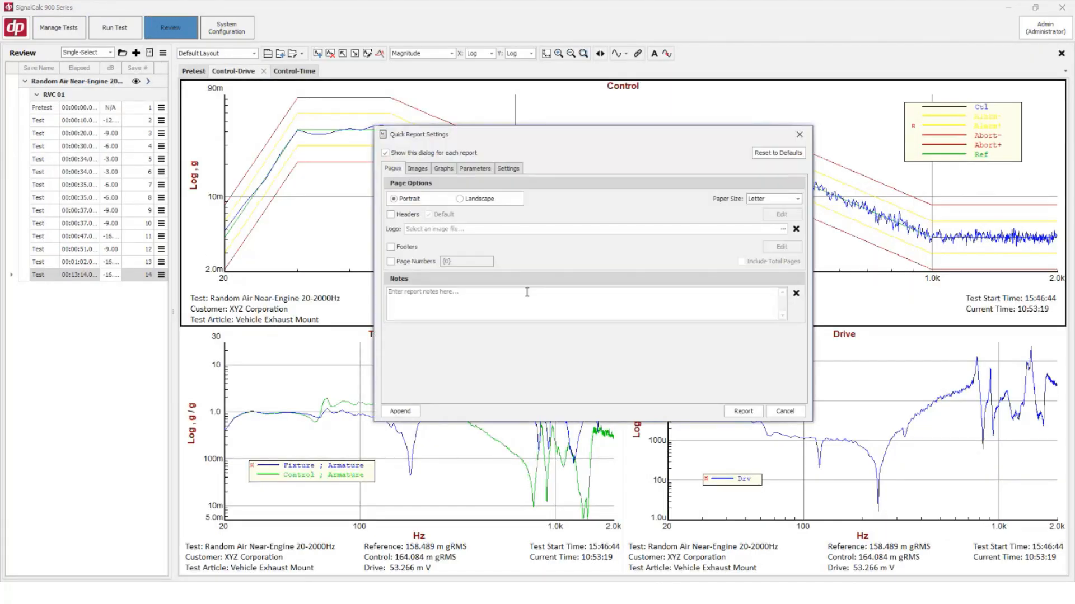
click(418, 168)
click(600, 231)
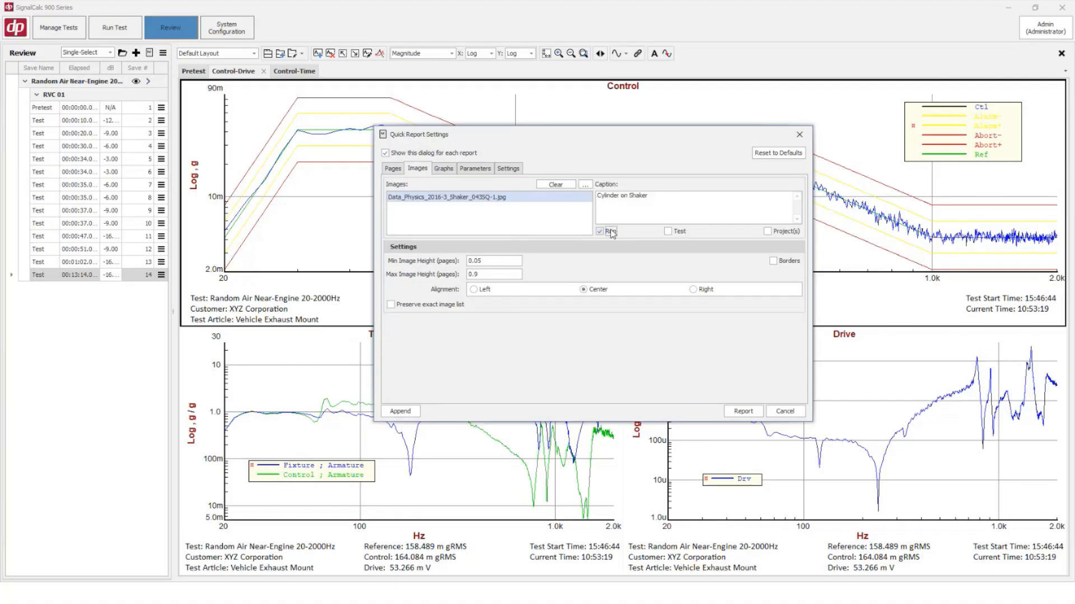
click(667, 231)
click(744, 412)
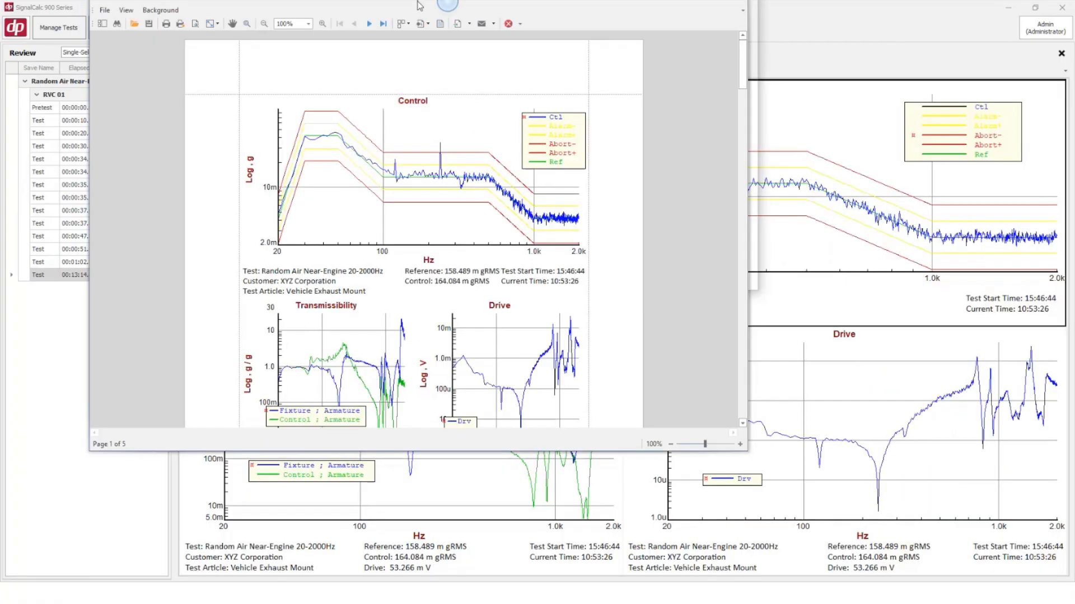
Examine the maximized report preview through its last page, close it and return to the test list.
double_click(419, 5)
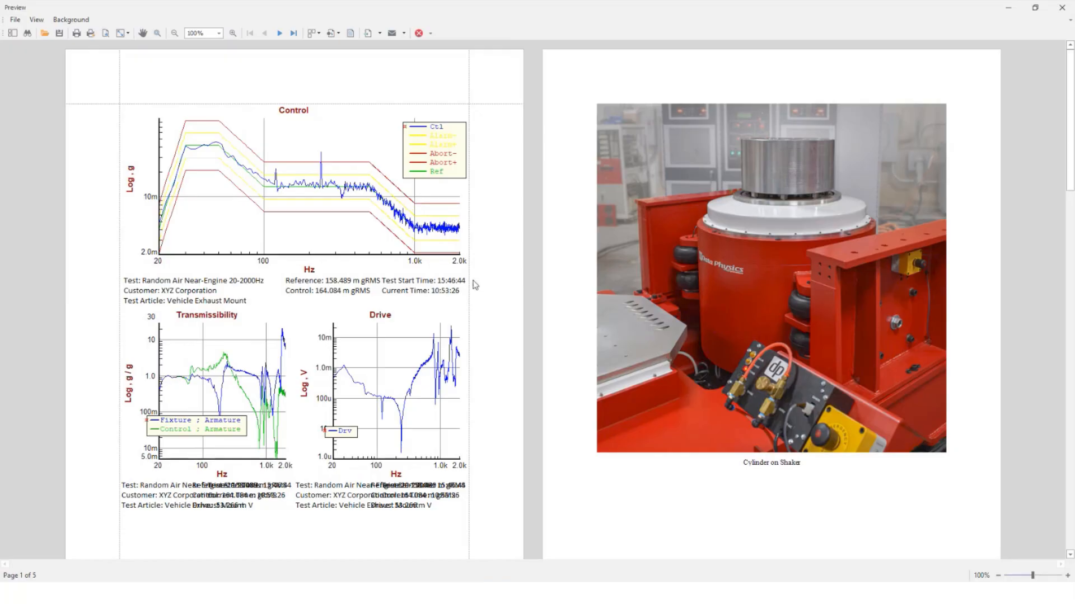
scroll(707, 267, down, 15)
scroll(441, 444, down, 6)
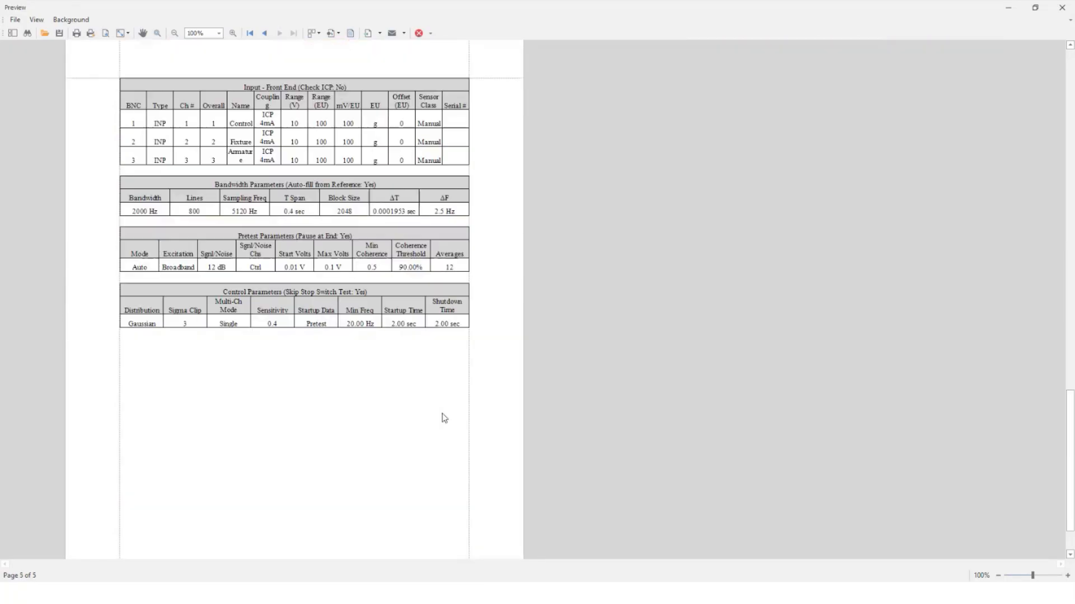
click(1062, 7)
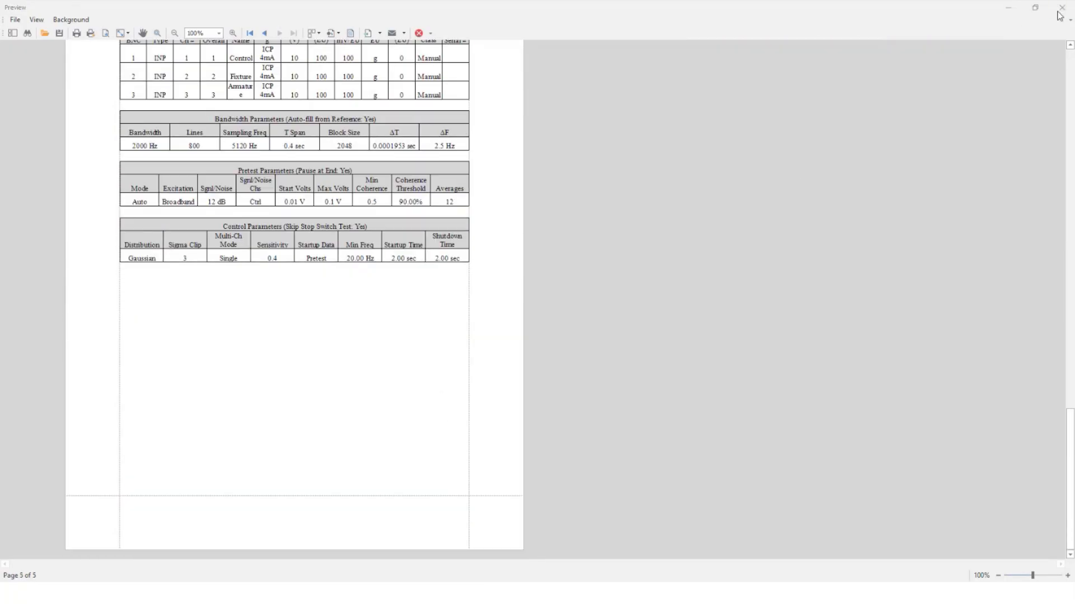
click(58, 28)
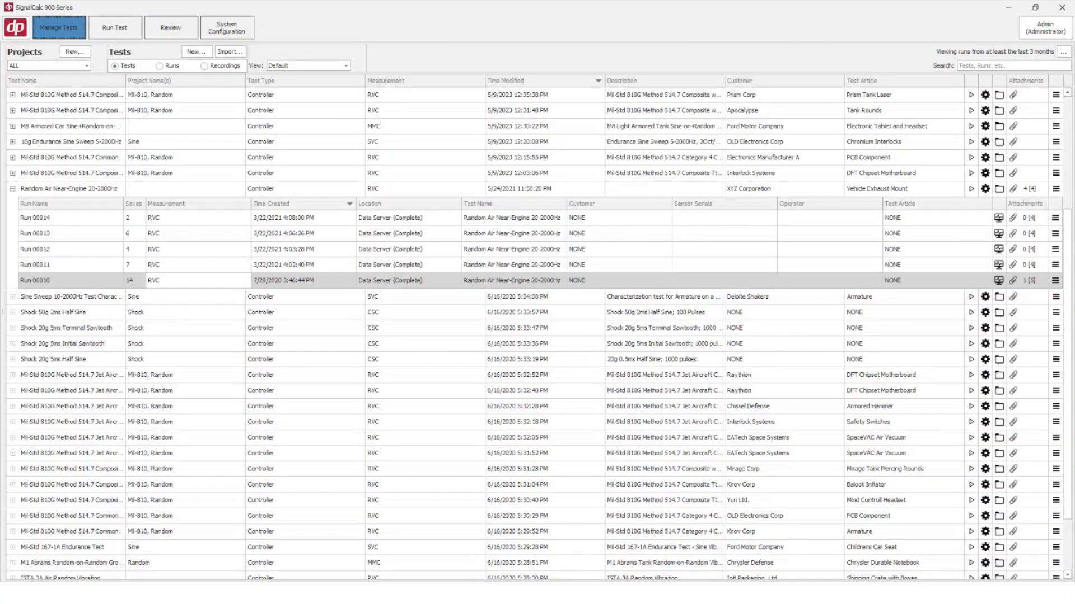
Collapse the runs of the 10kHz Shock Response Spectrum test and select the Random 10-2000 High Level test.
mouse_move(1019, 253)
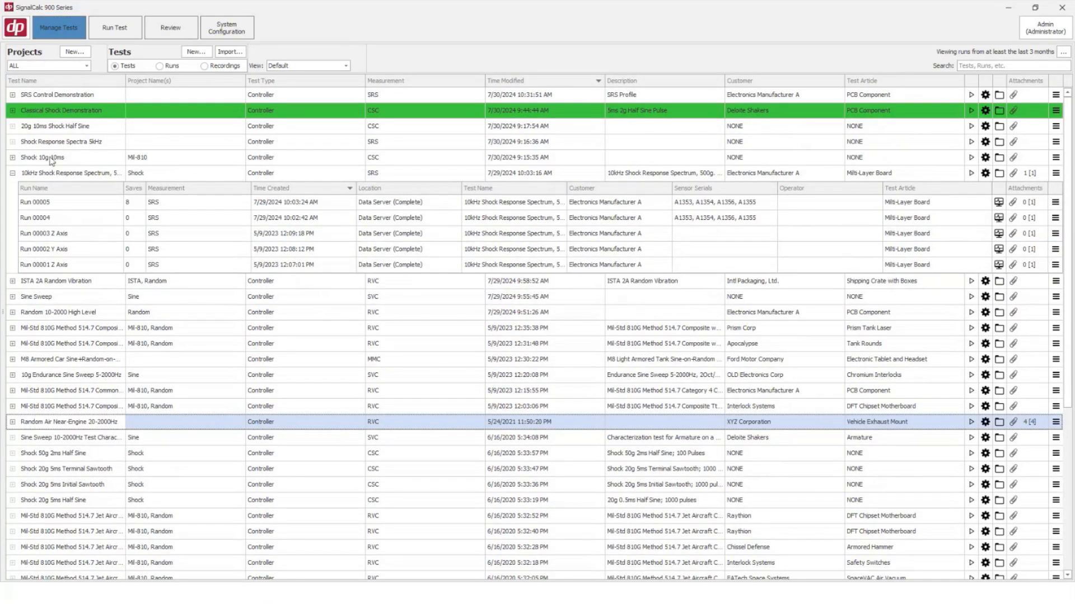
click(12, 174)
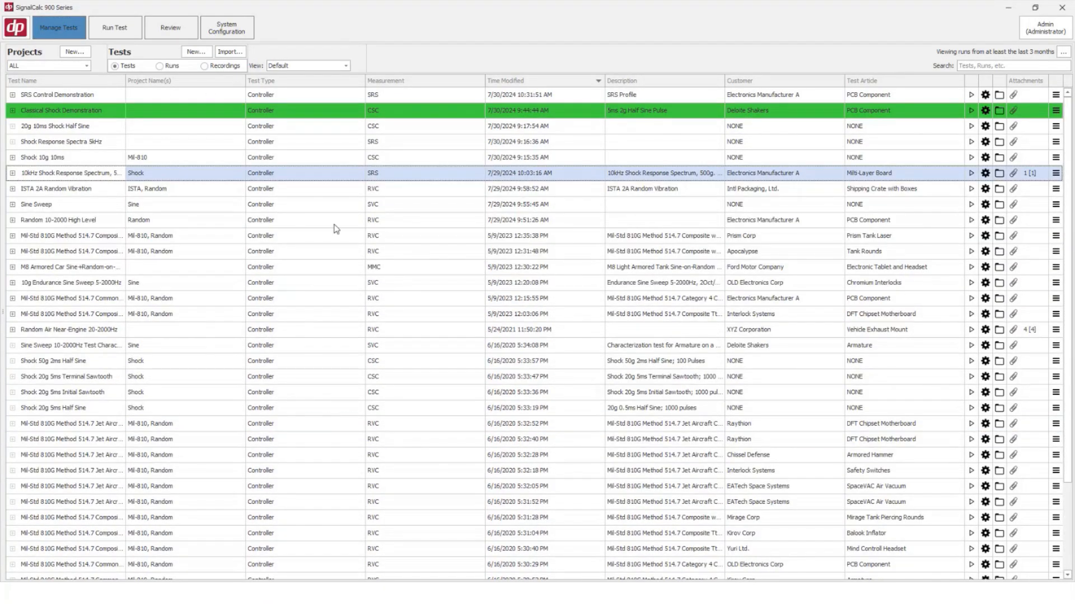
click(453, 222)
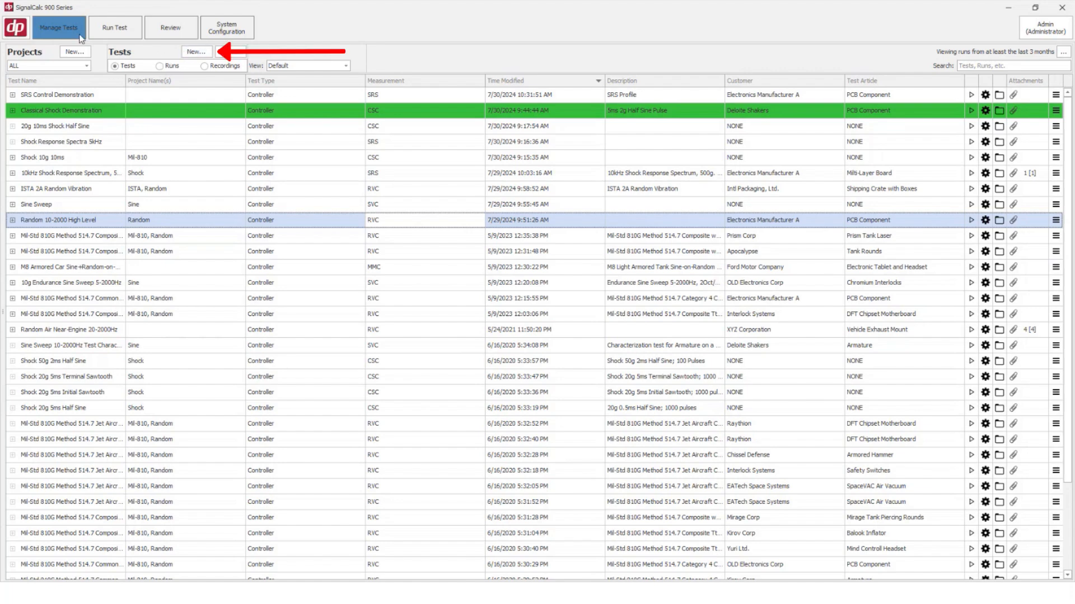
Start a new test and compare controller and analyzer measurement types, including Random (RVC), Transfer Function (TRF) and Auto-Power Spectrum (APS).
click(191, 55)
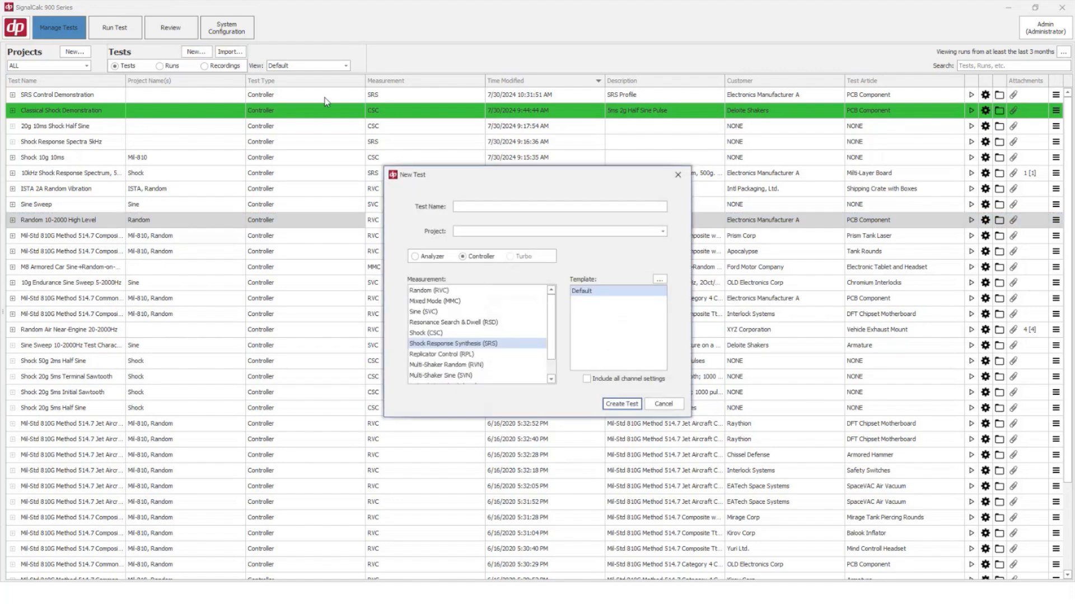
click(479, 257)
click(446, 291)
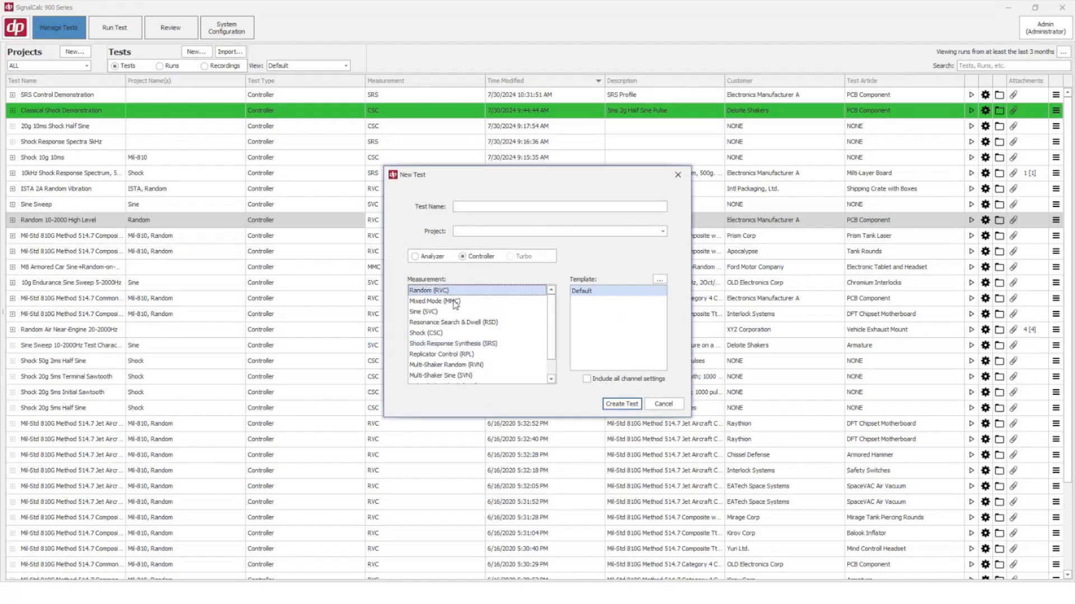
click(433, 258)
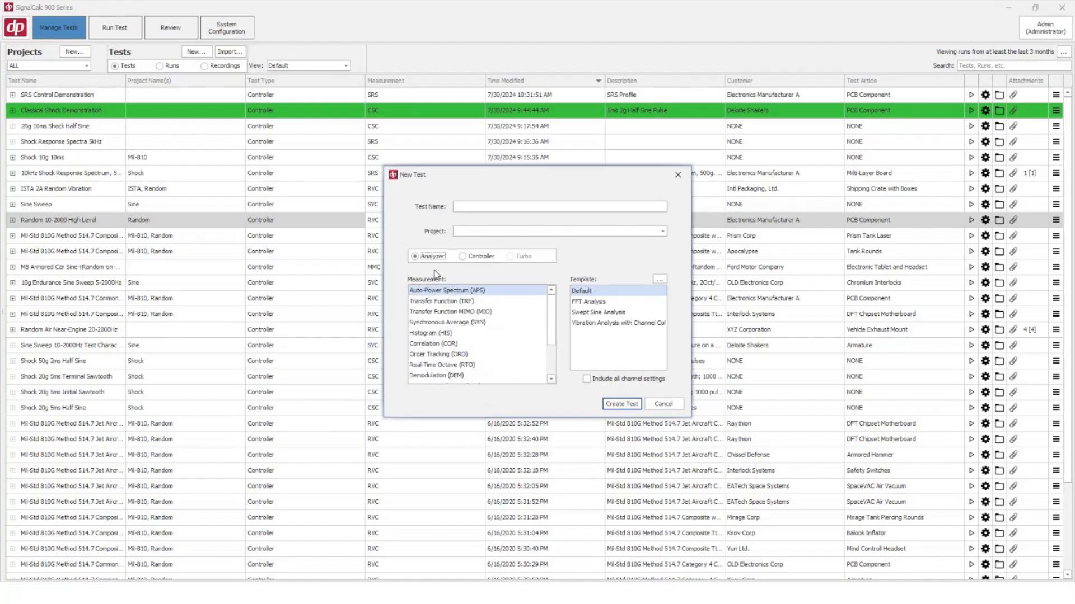
click(458, 302)
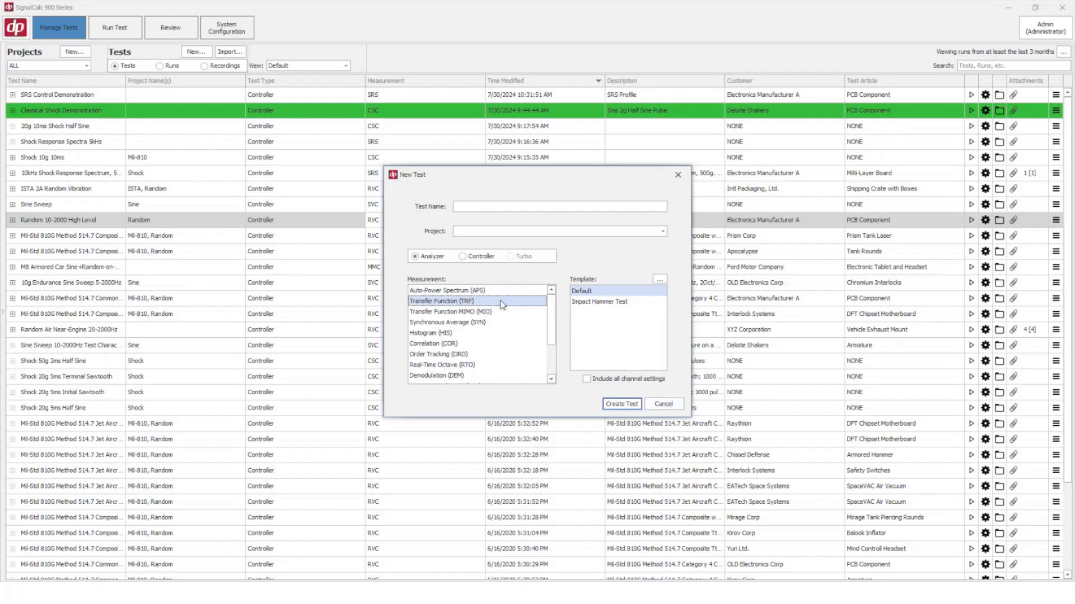
click(505, 291)
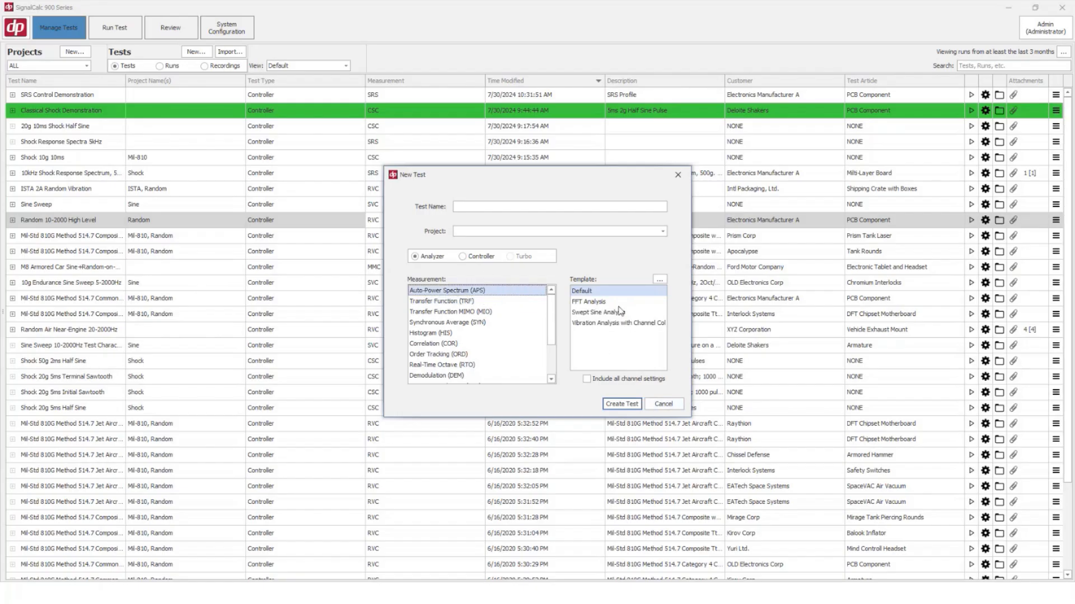
Look through the Auto-Power Spectrum templates and the Shock Response Synthesis (SRS) templates, and leave without creating a test.
click(591, 303)
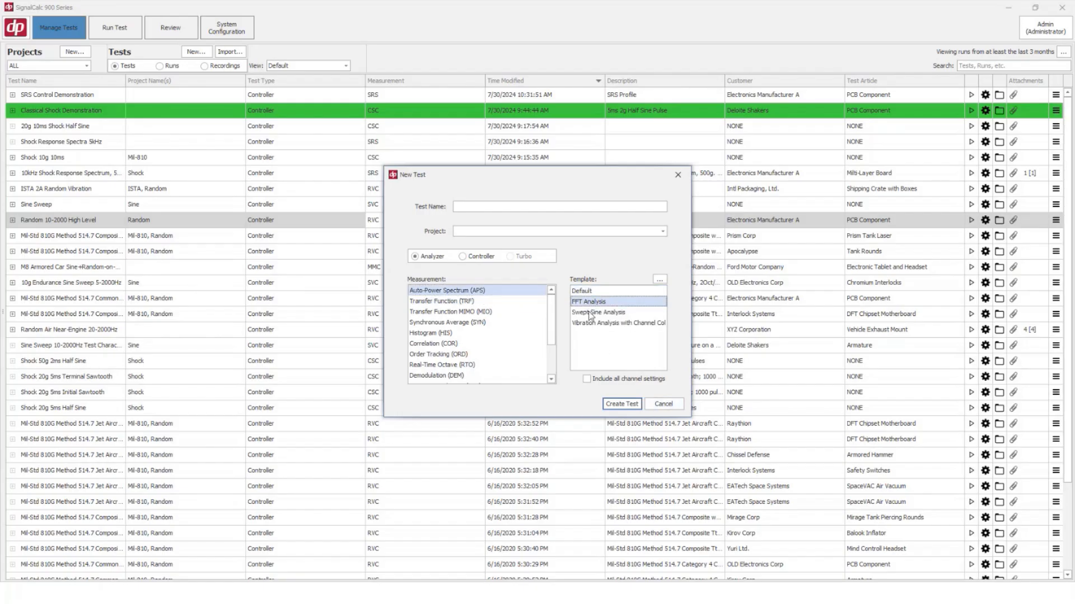
click(595, 324)
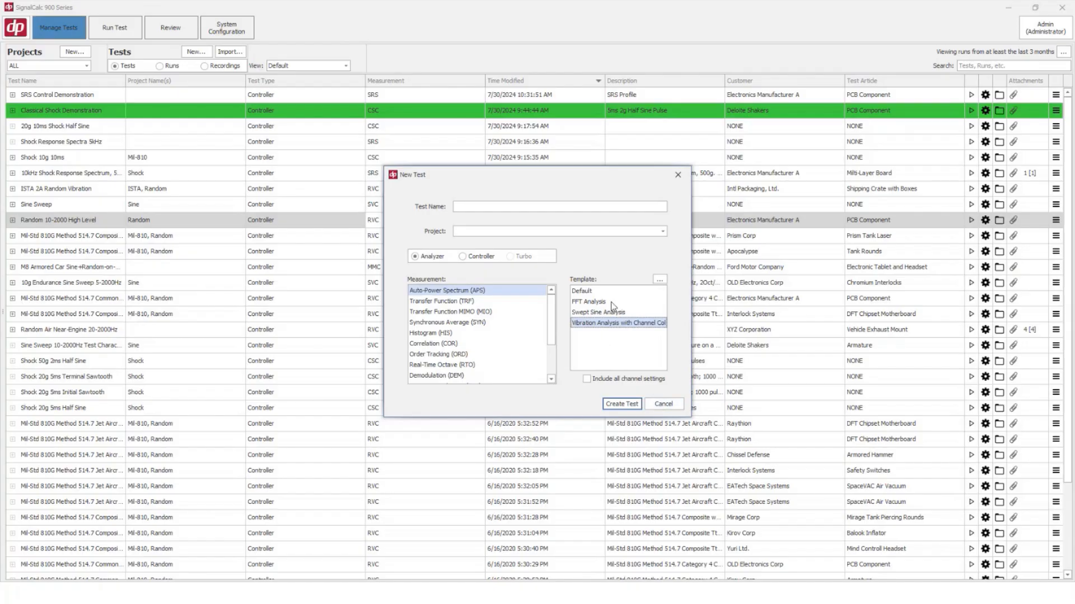
click(658, 410)
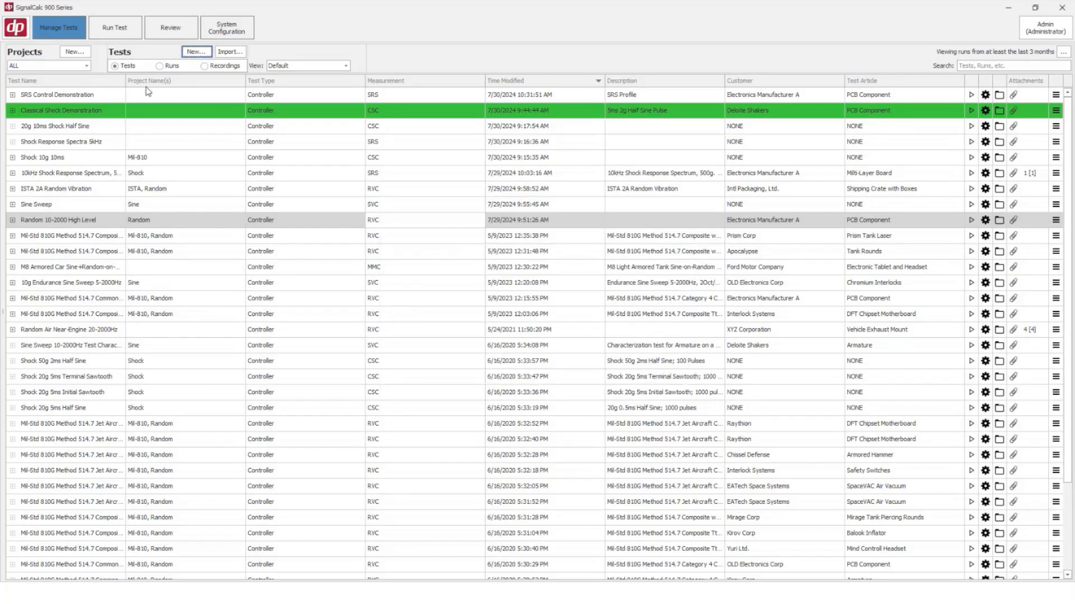
click(196, 52)
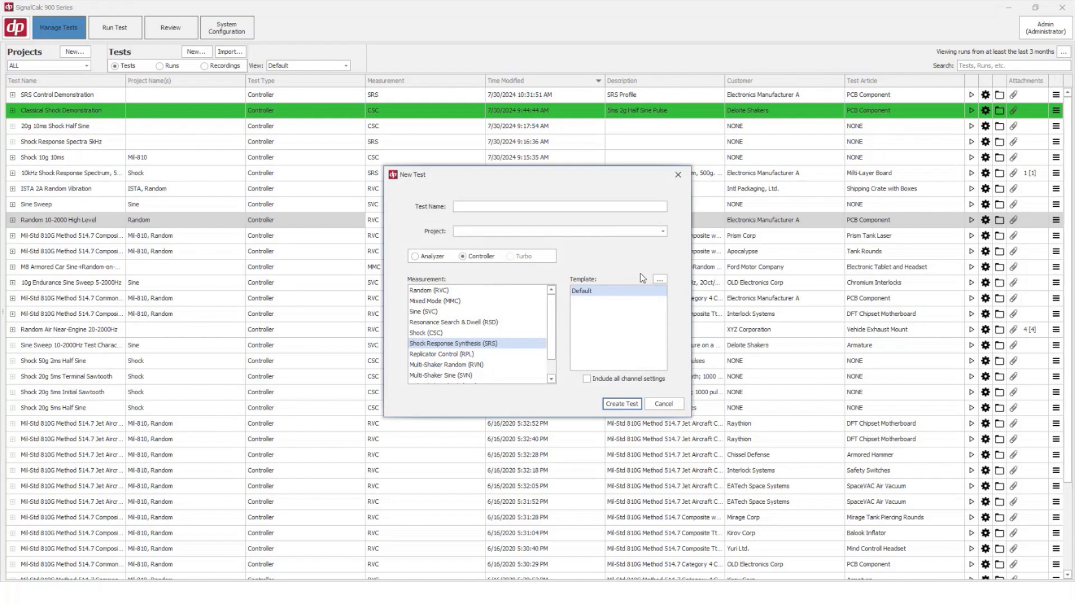
click(679, 178)
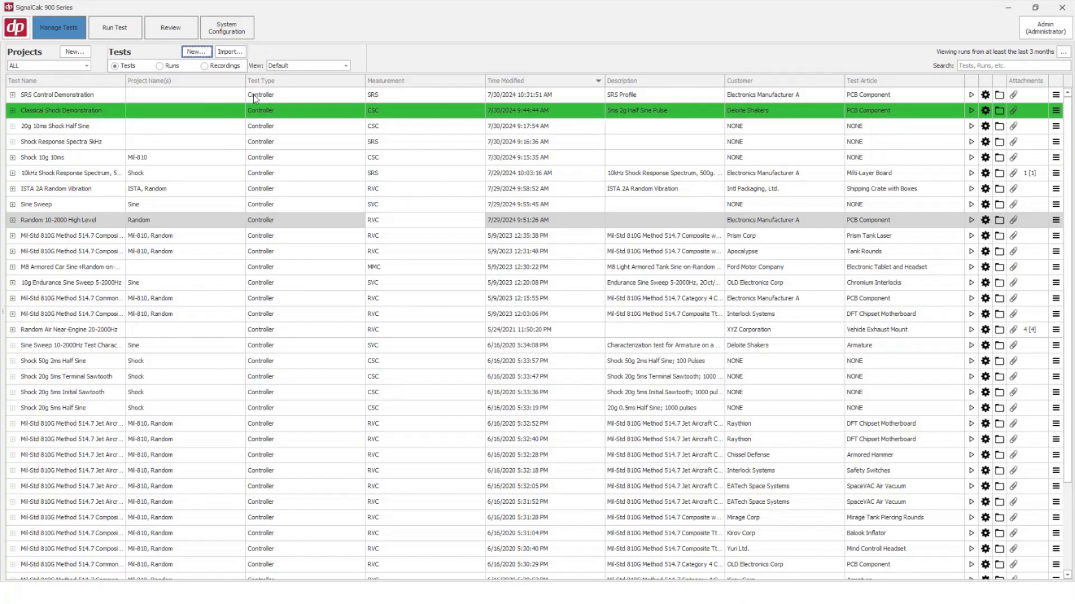
Save the SRS Control Demonstration test as a template named My SRS Template.
click(334, 95)
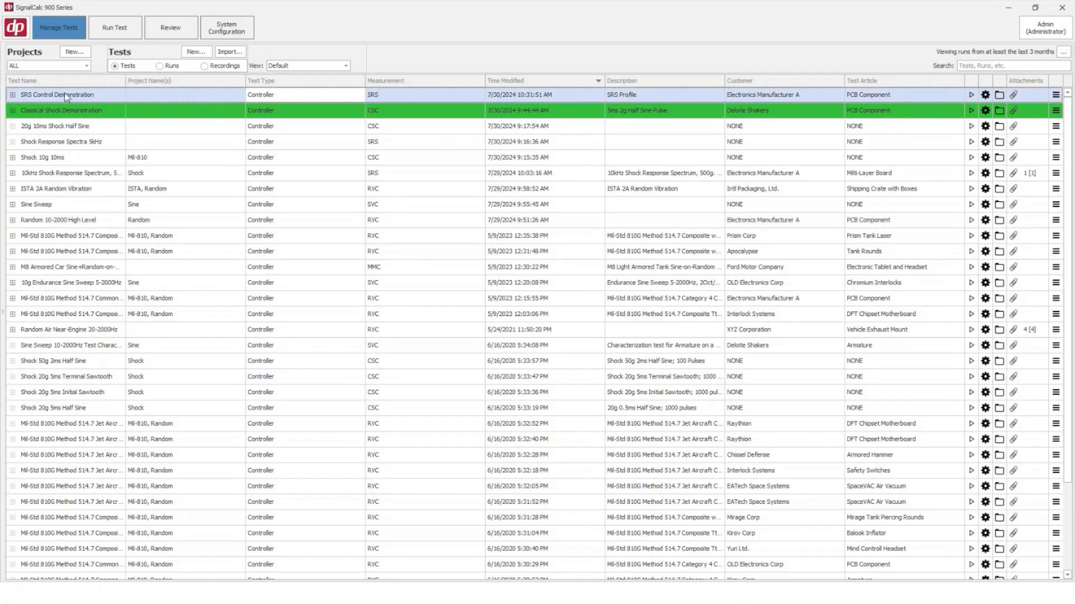
click(392, 97)
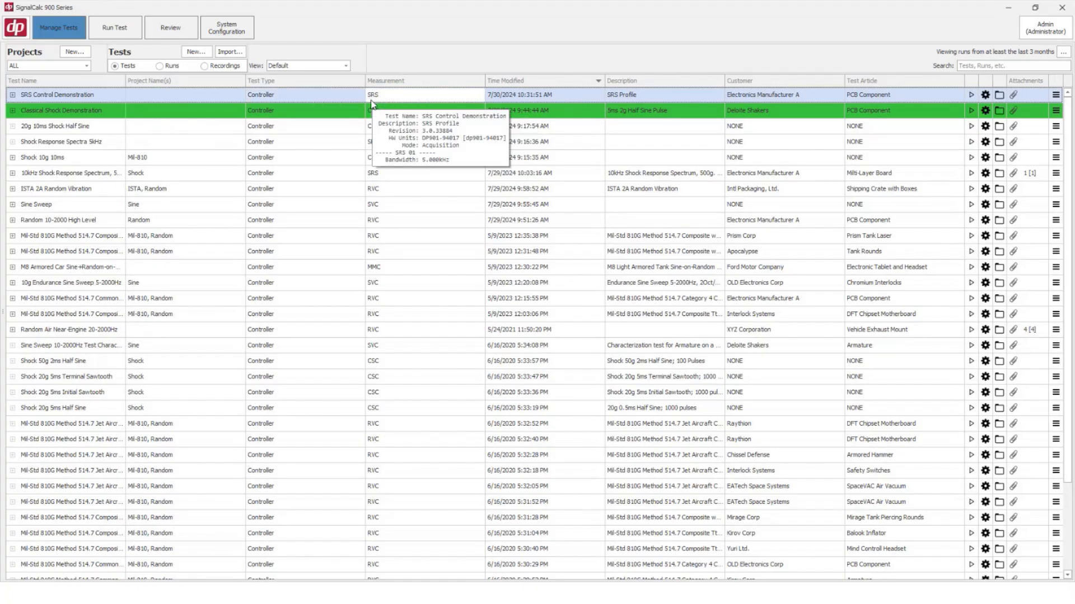
right_click(375, 93)
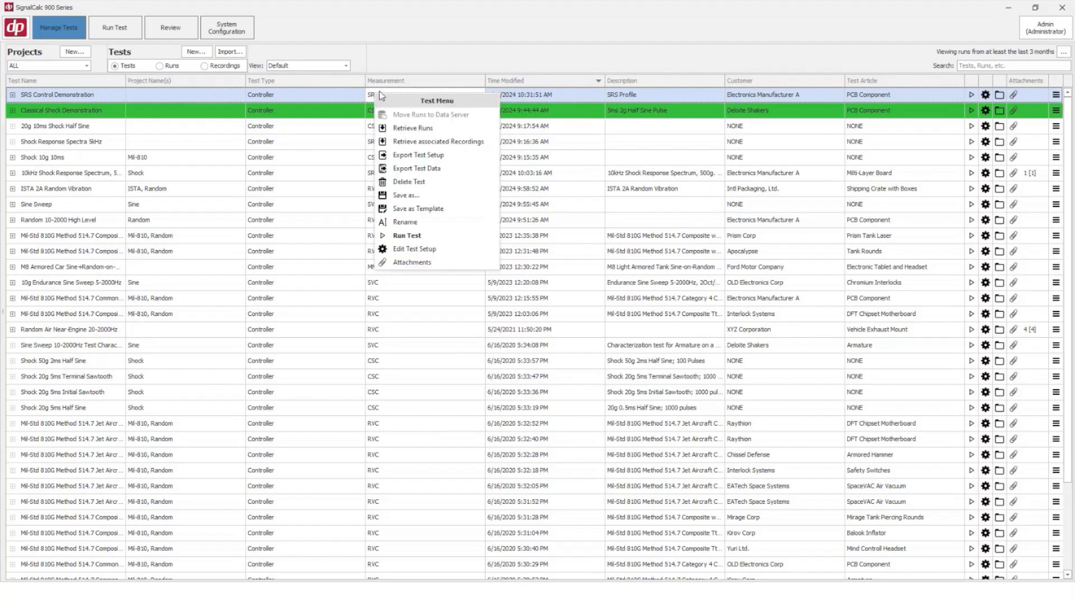
click(451, 211)
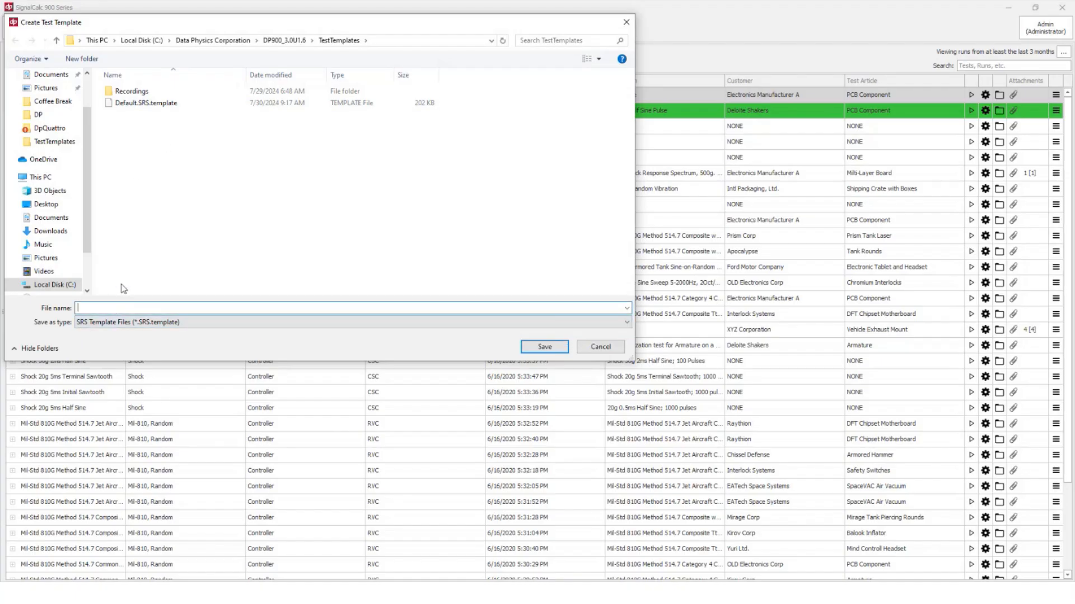
text(My SRS Template)
key(Return)
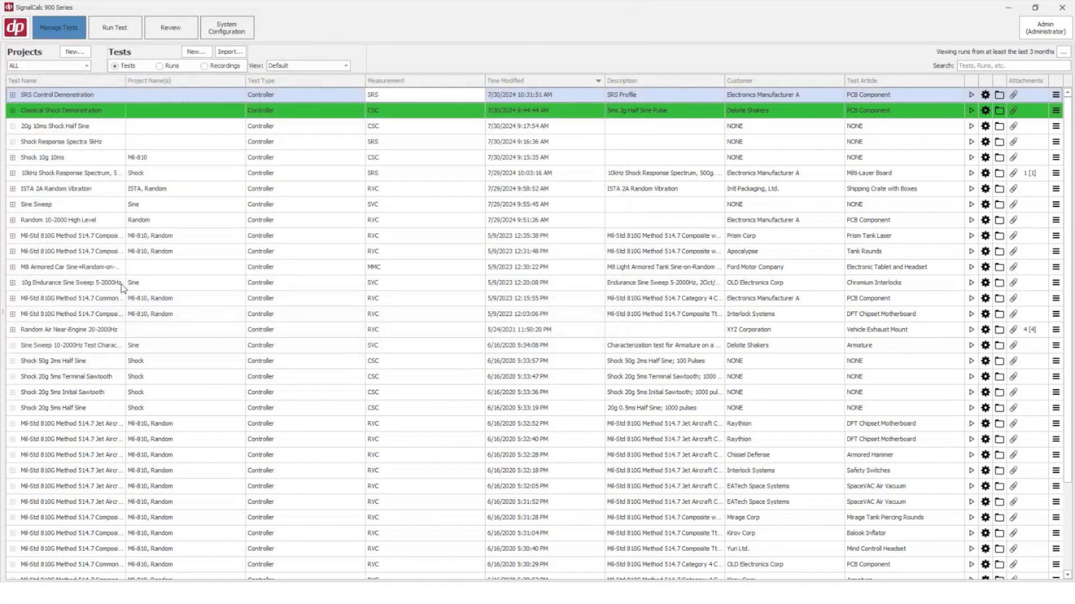
Check that My SRS Template can be selected for a new Shock Response Synthesis (SRS) test, and cancel.
click(196, 52)
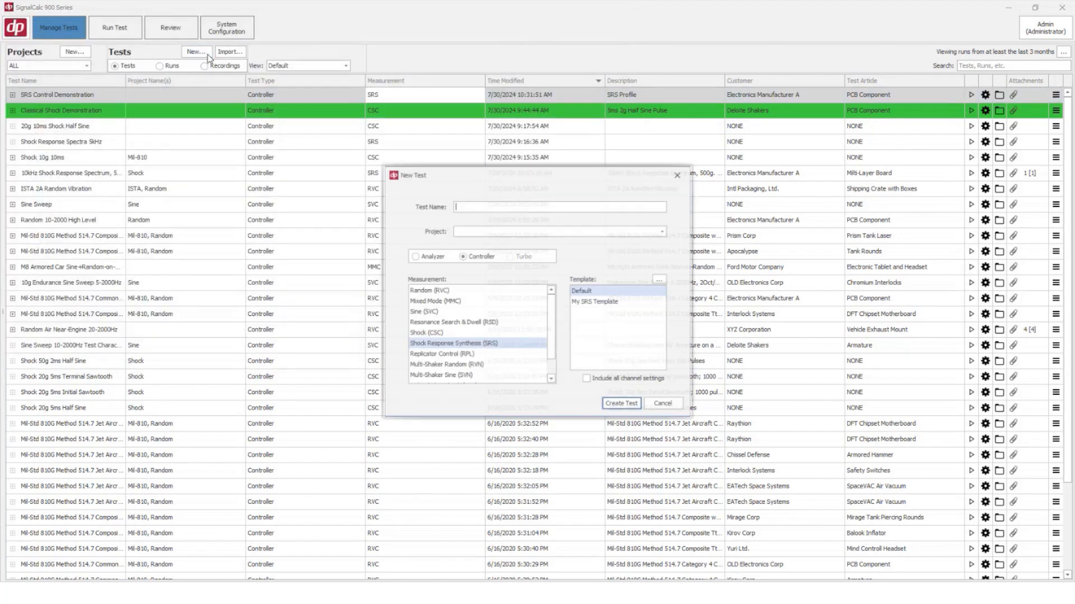
click(593, 303)
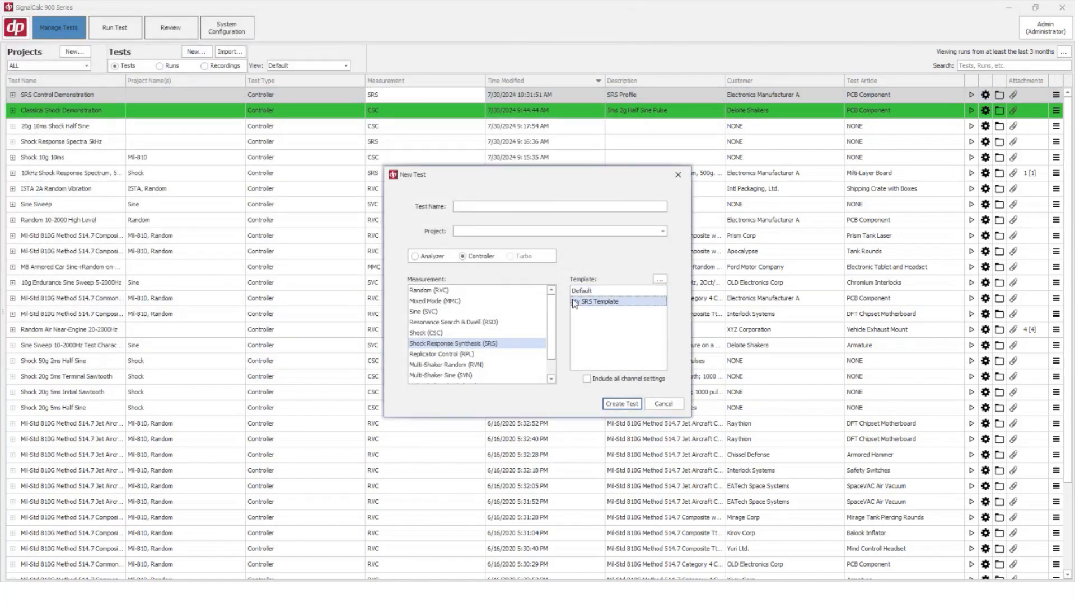
click(664, 404)
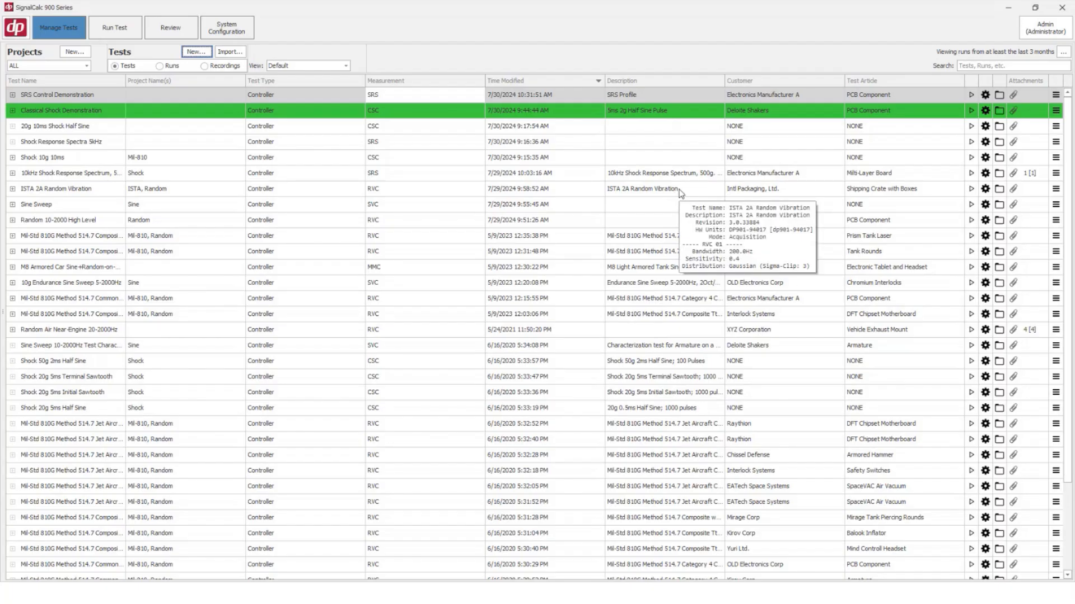
Save the SRS Control Demonstration test as a copy, opening the copy's test setup.
click(392, 172)
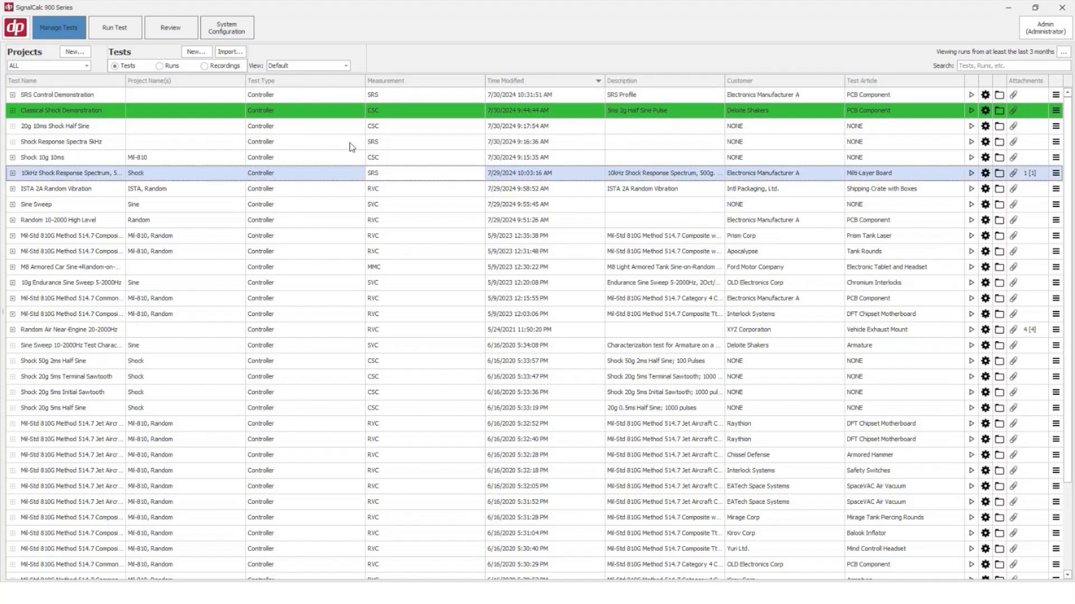
right_click(340, 96)
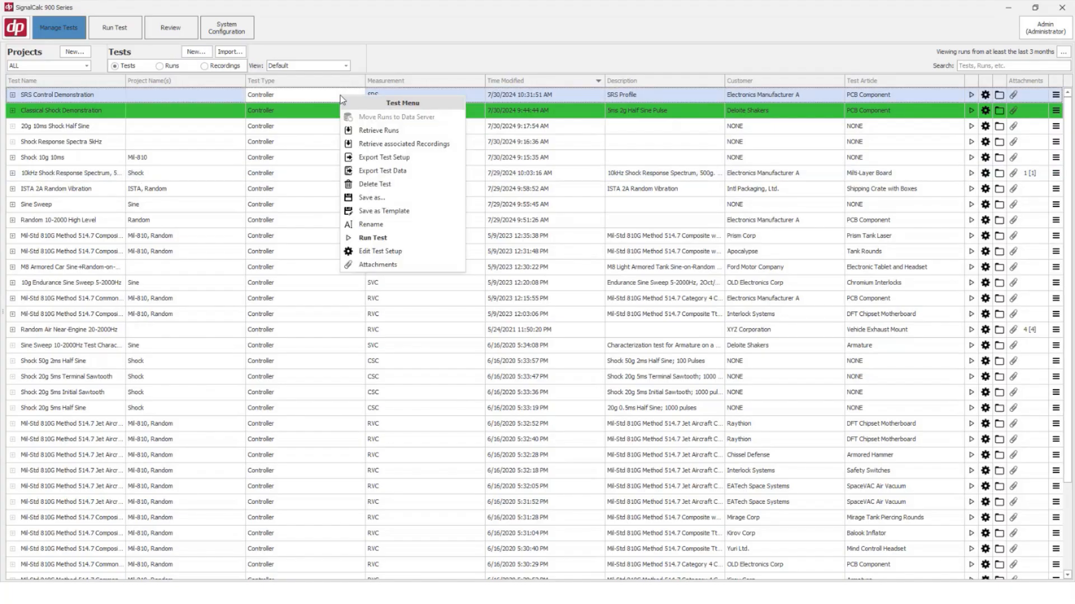
click(404, 198)
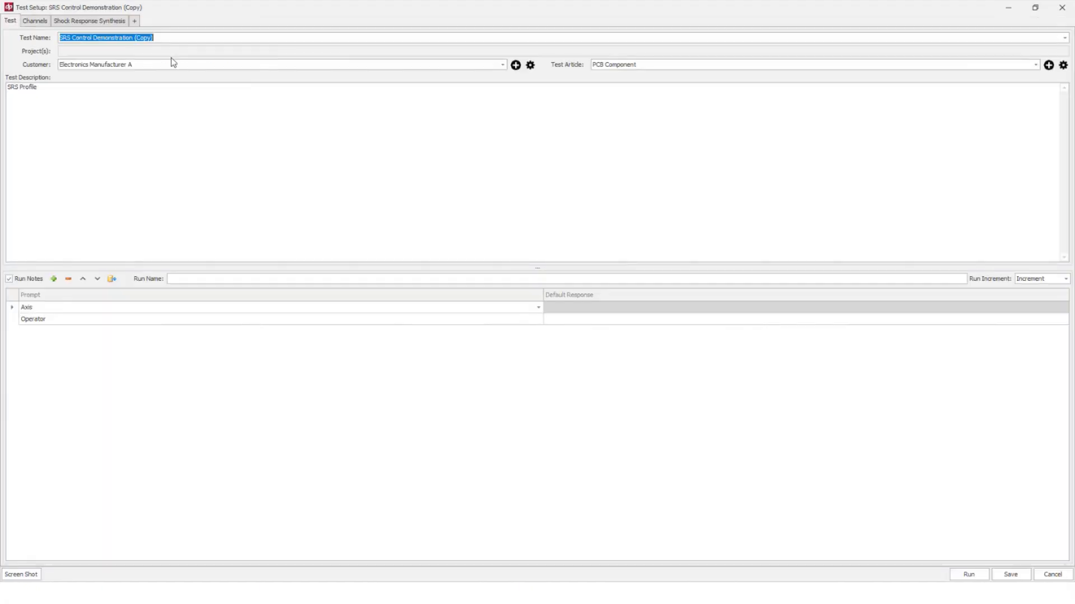
click(143, 38)
drag(164, 37, 135, 37)
Review the copied test's channel table, shock response reference profile and run schedule.
click(47, 23)
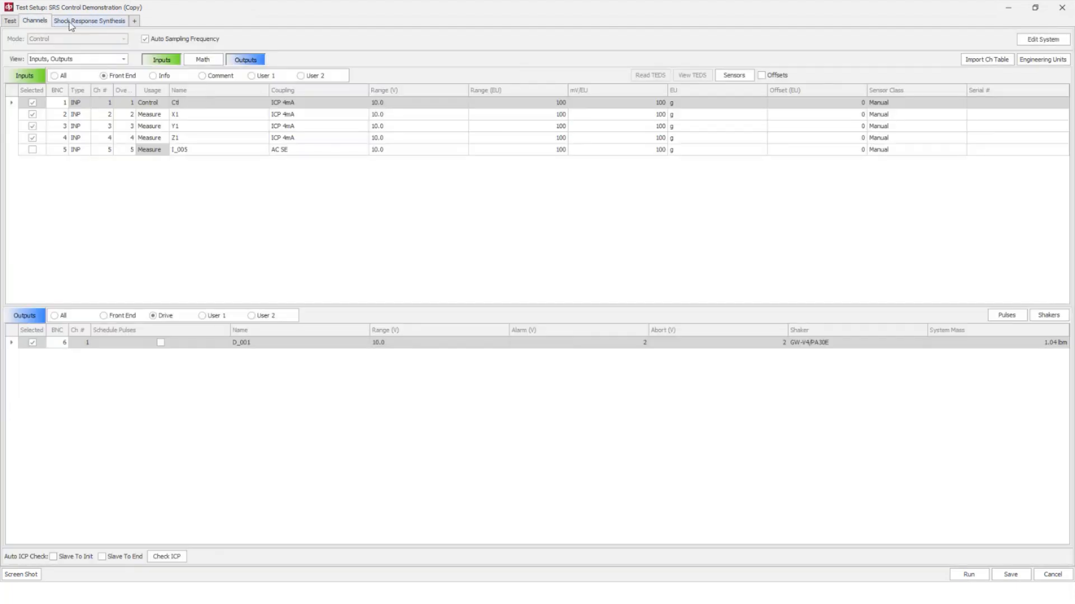
click(69, 20)
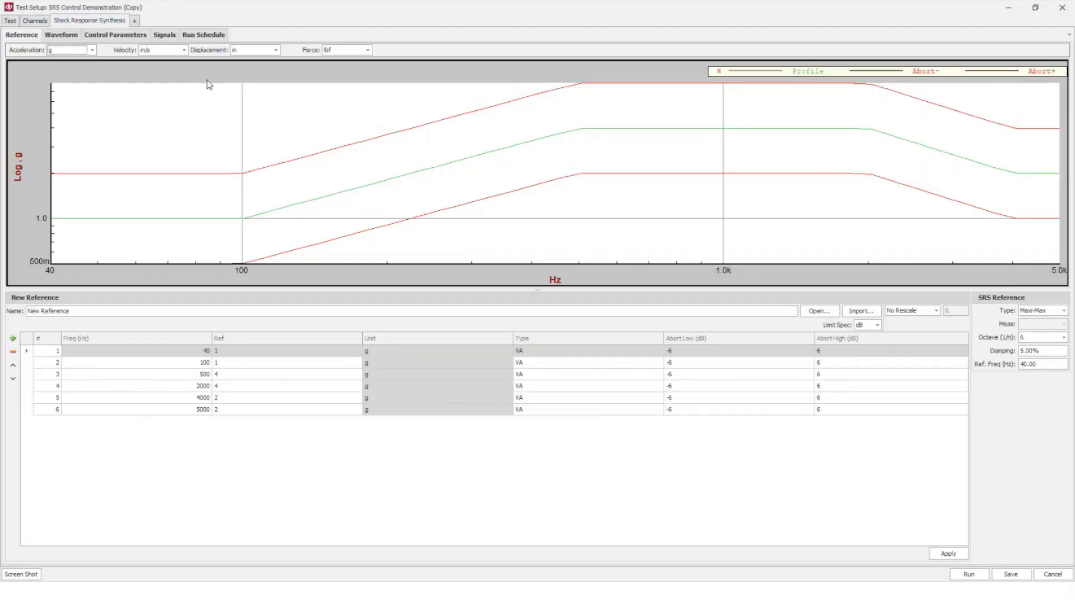
click(190, 35)
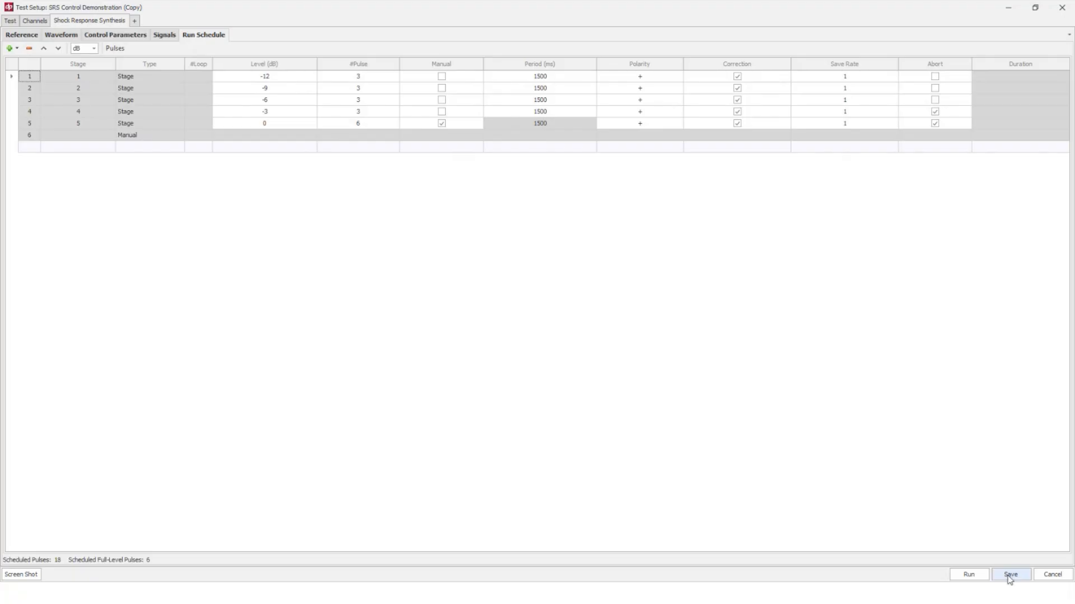
click(35, 22)
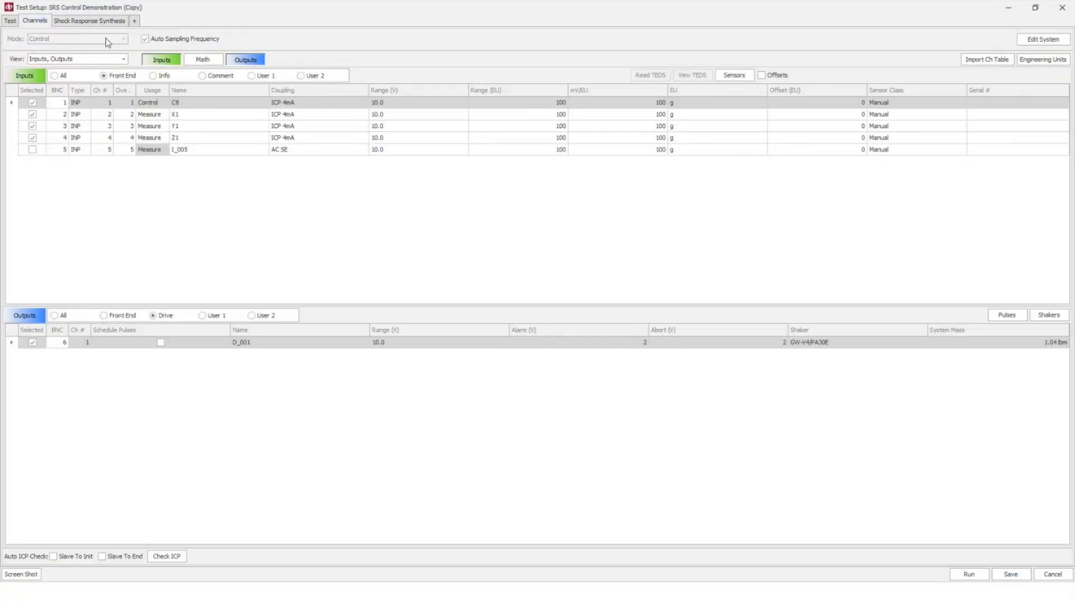
Name the copied test SRS Control Demonstration 2, save it, and select the original SRS Control Demonstration test.
click(15, 21)
click(137, 38)
click(184, 38)
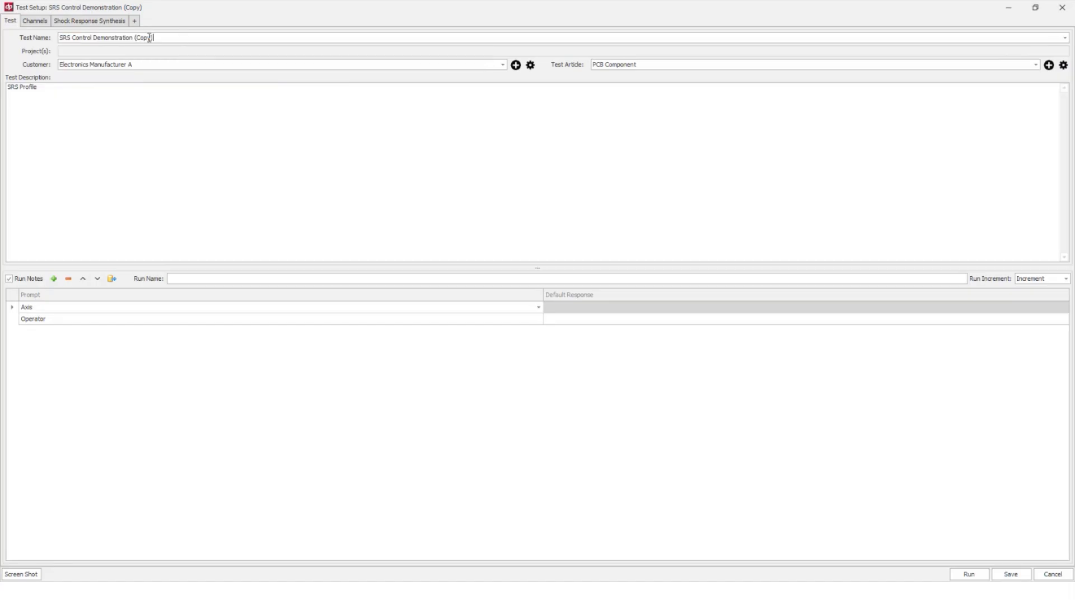
drag(136, 37, 155, 38)
text(2)
click(1010, 574)
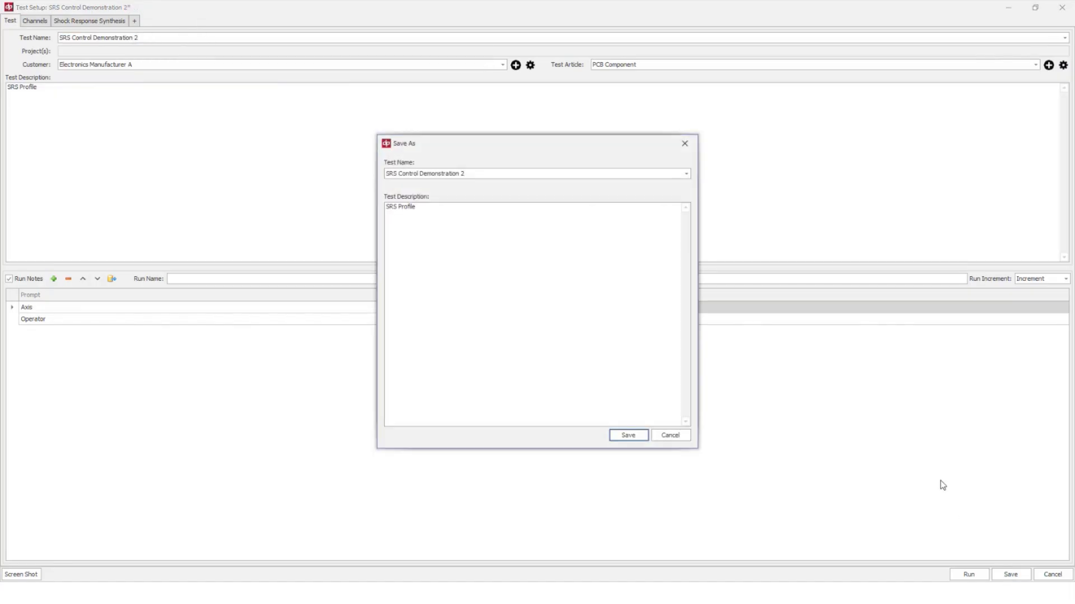
click(623, 440)
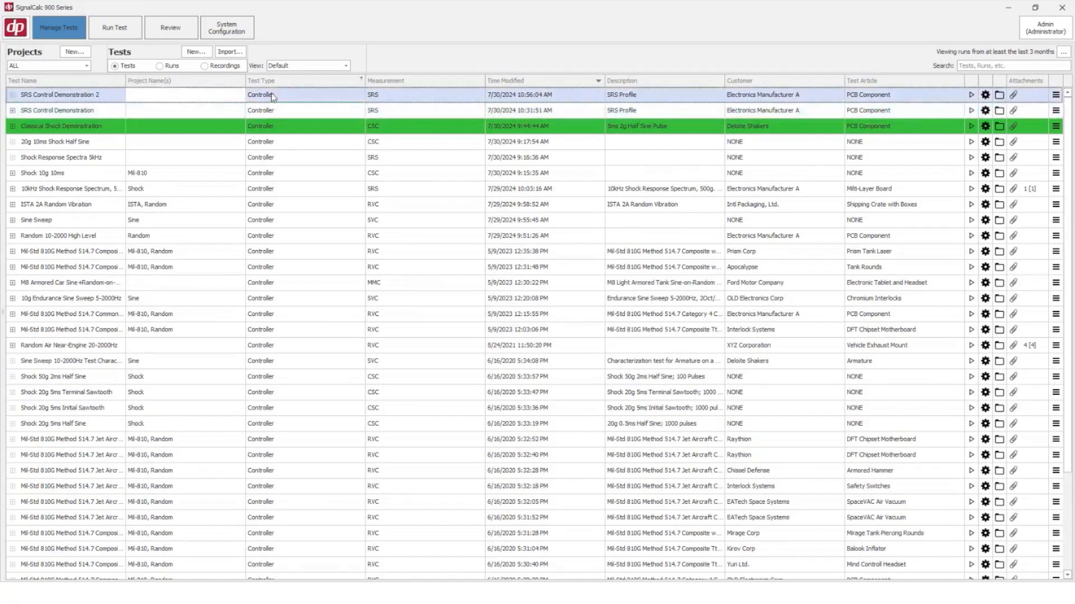
click(372, 109)
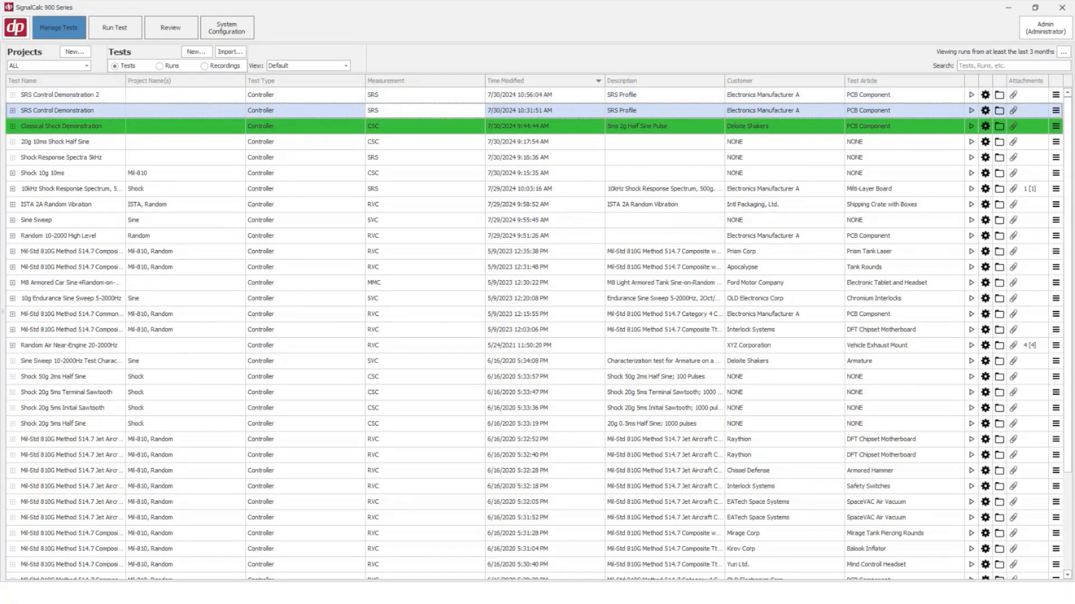